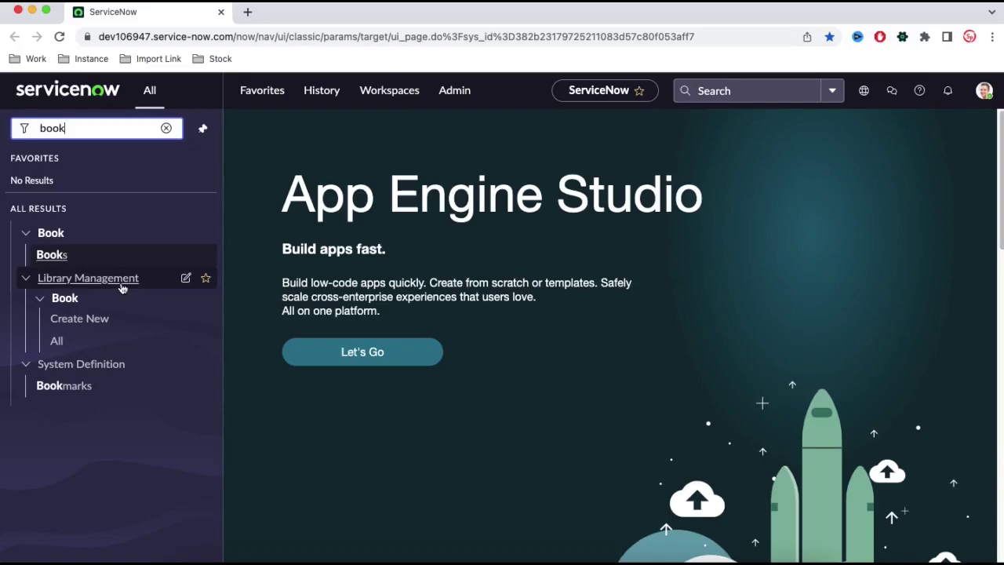
Open the Test record from the Books list and display its Publisher Information section
click(70, 257)
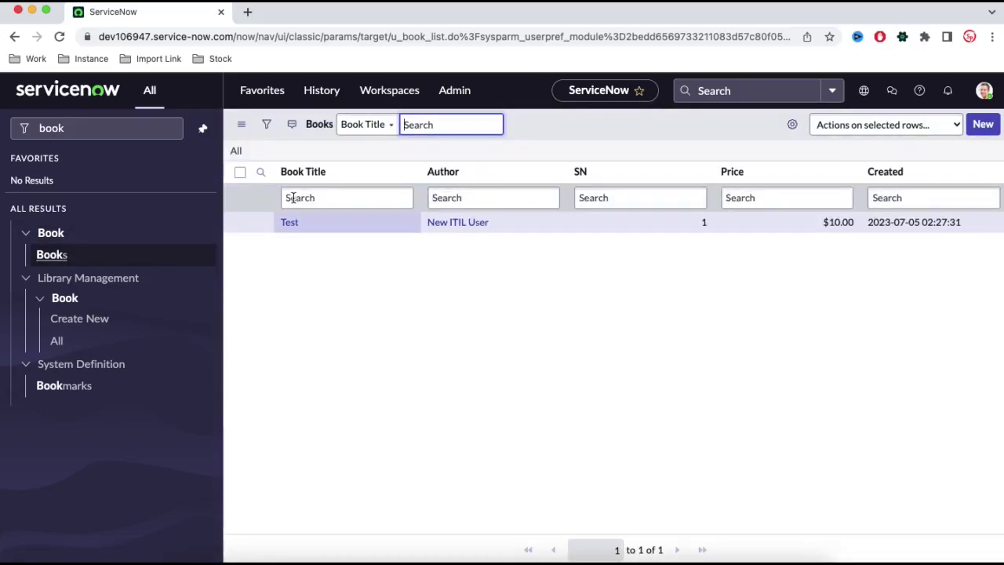
click(290, 231)
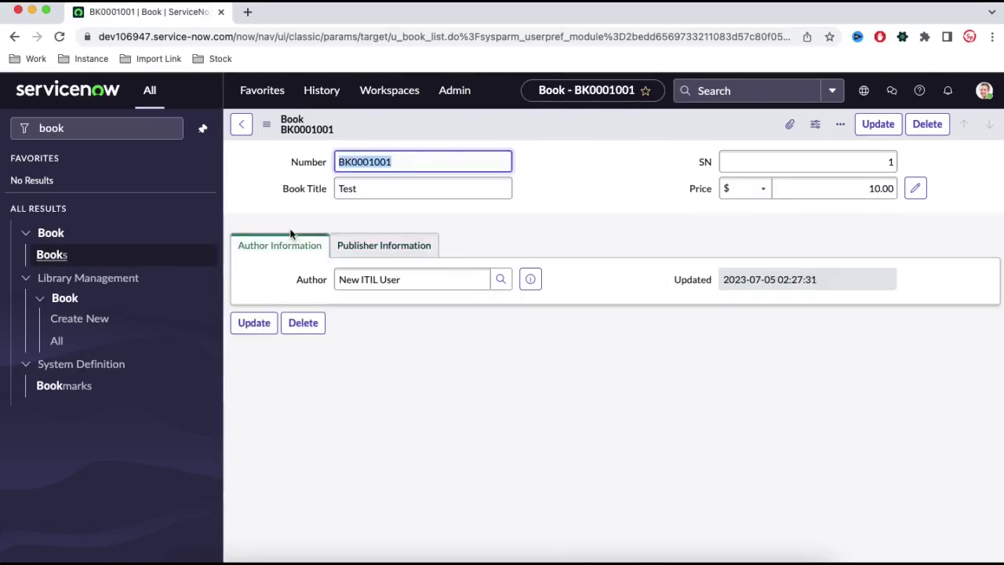
right_click(606, 131)
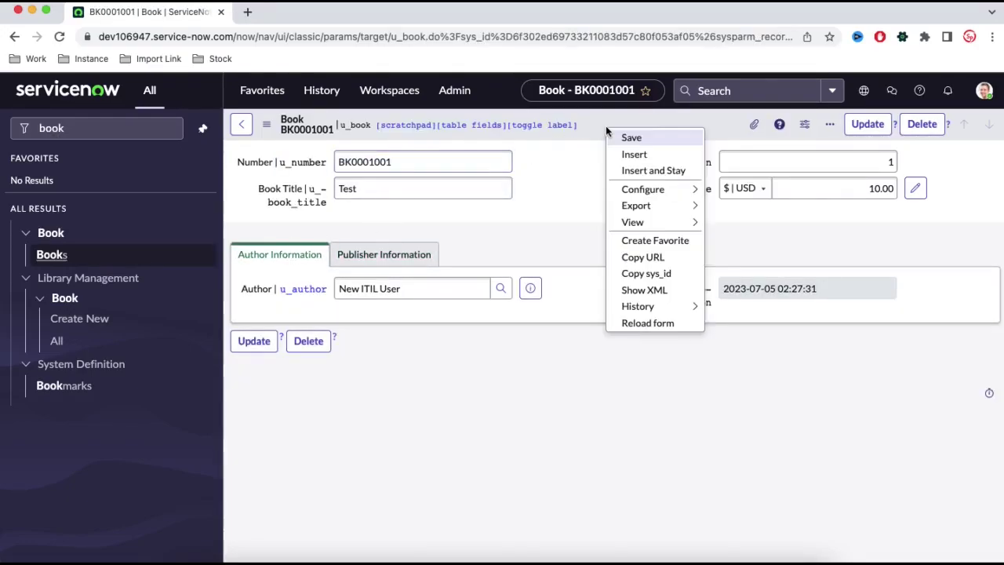
click(422, 256)
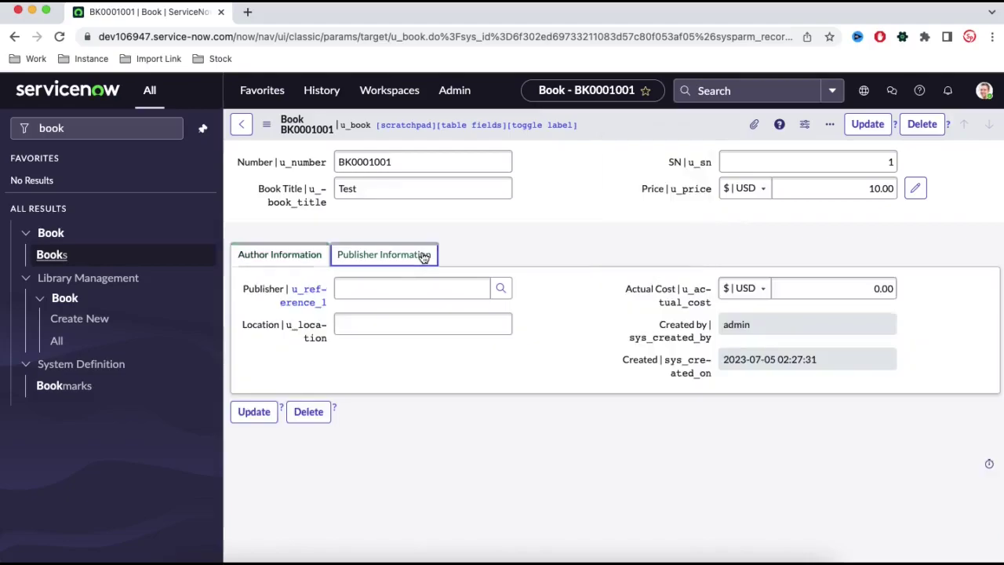
Open the form layout configuration for the Book form and select the Publisher Information section
right_click(624, 124)
mouse_move(715, 185)
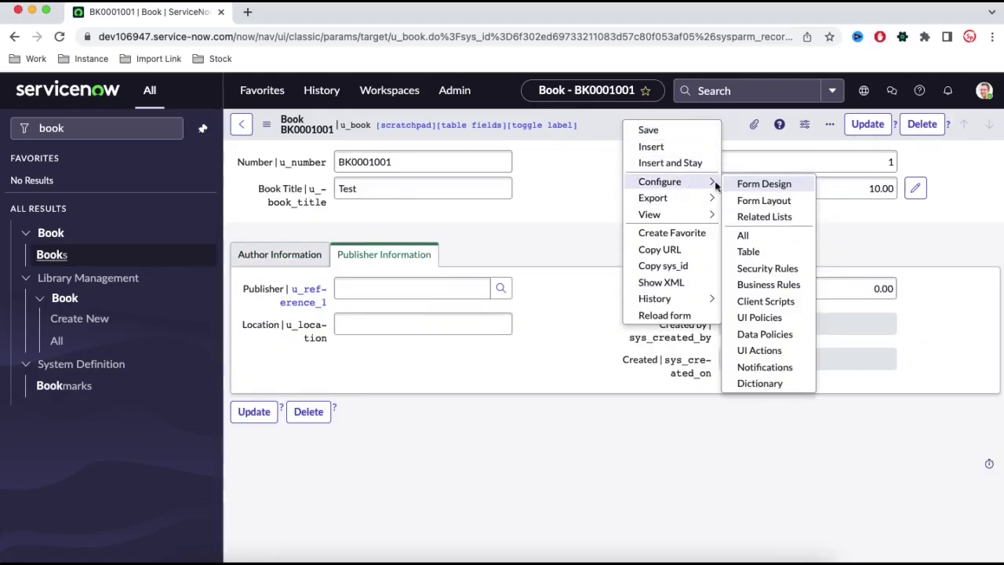
click(768, 203)
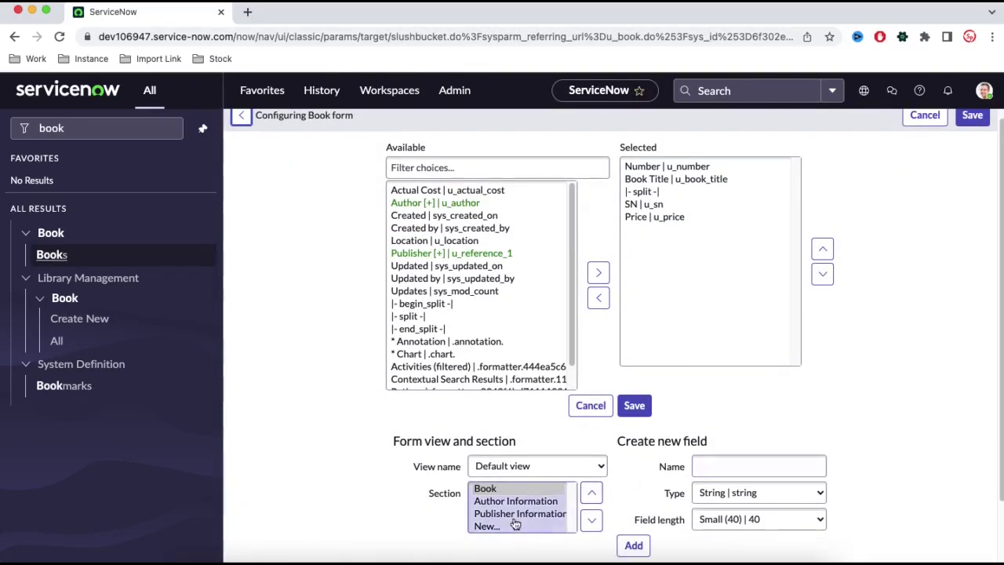
click(511, 515)
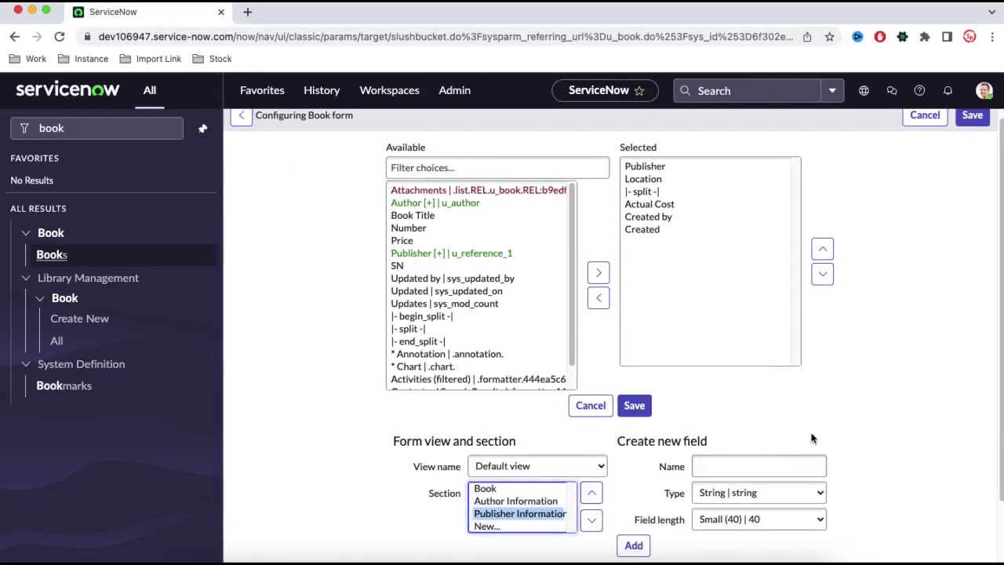
Create a new field named Publish Date of type Date in the Publisher Information section
scroll(812, 438, down, 2)
click(752, 391)
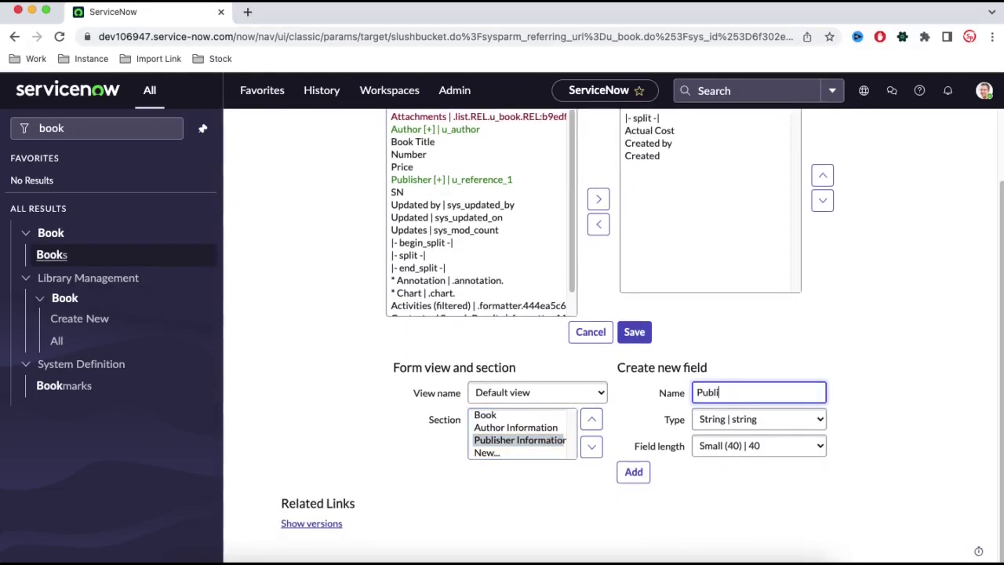
text(Publish Date)
click(768, 421)
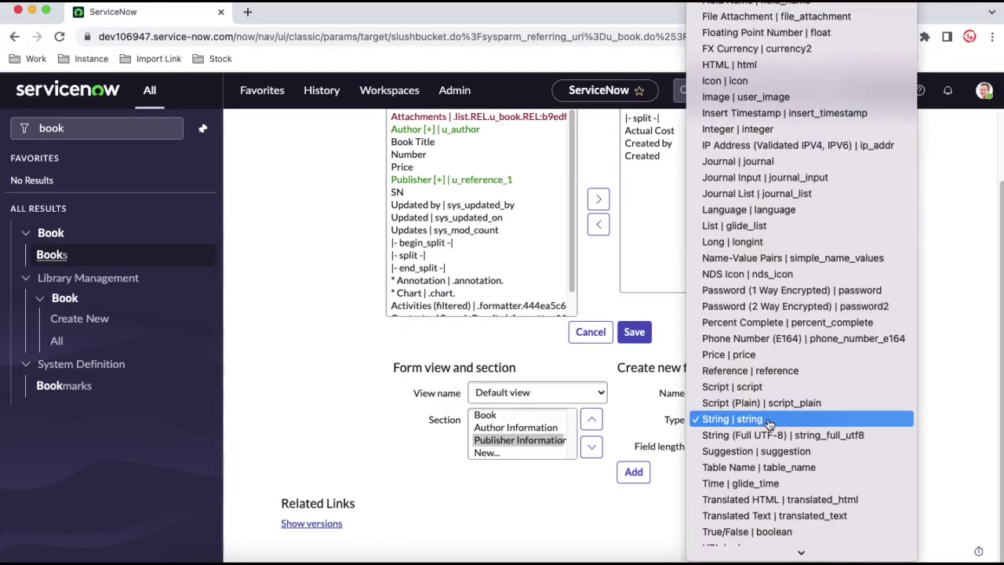
text(date)
key(Return)
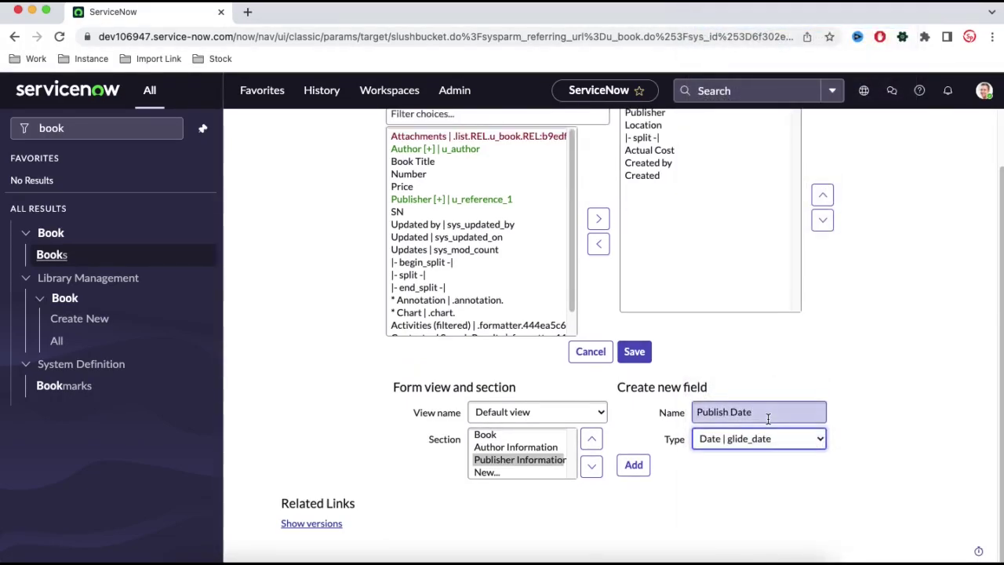
click(634, 465)
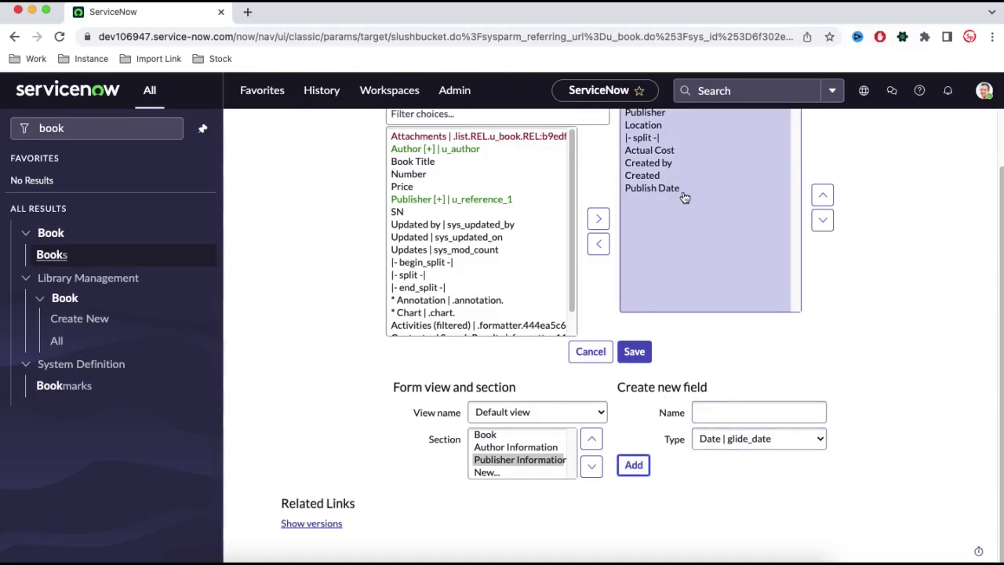
Add a Start Date field of type Date/Time to the Publisher Information section and save the form layout
click(730, 415)
text(Start Date)
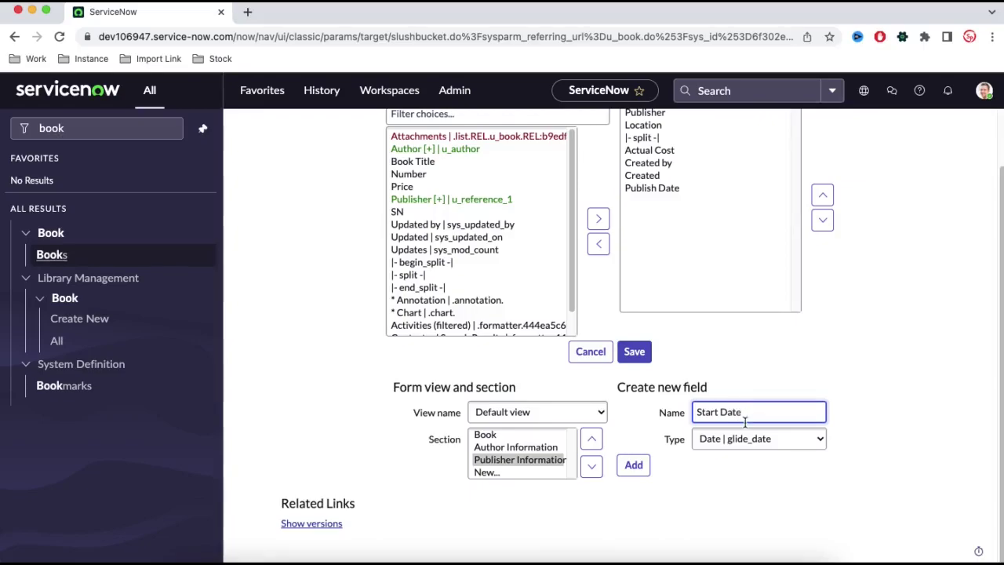
click(745, 440)
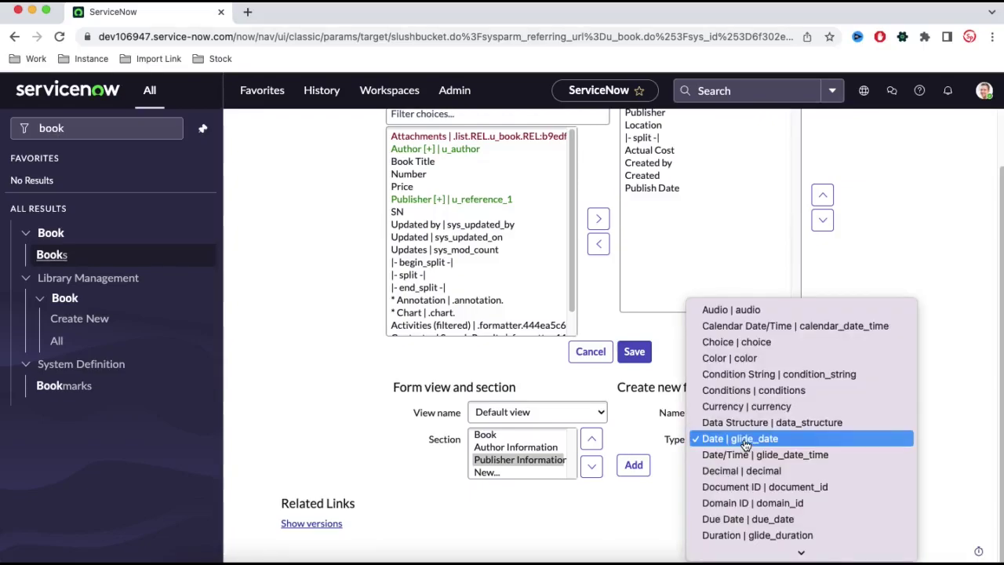
click(747, 455)
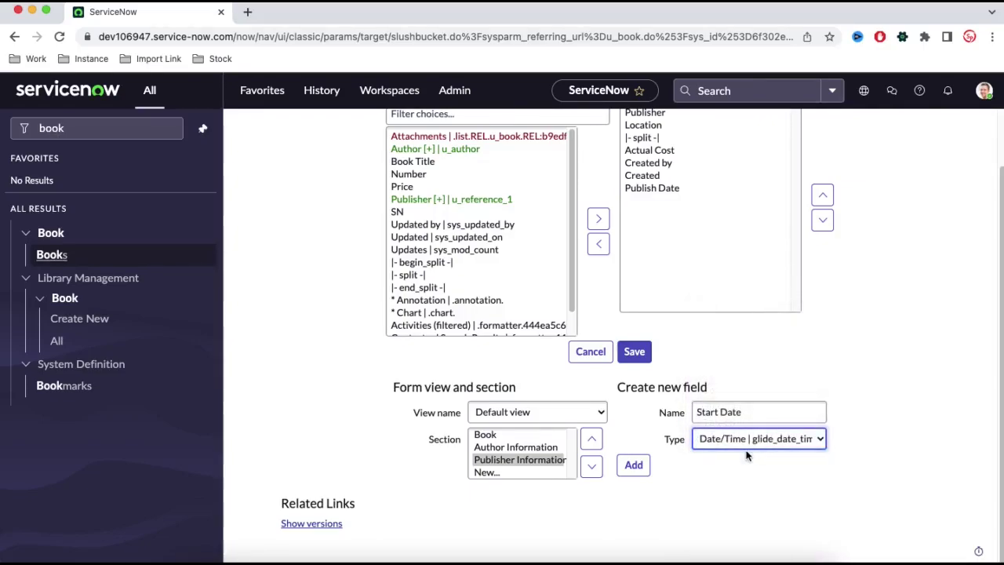
click(634, 465)
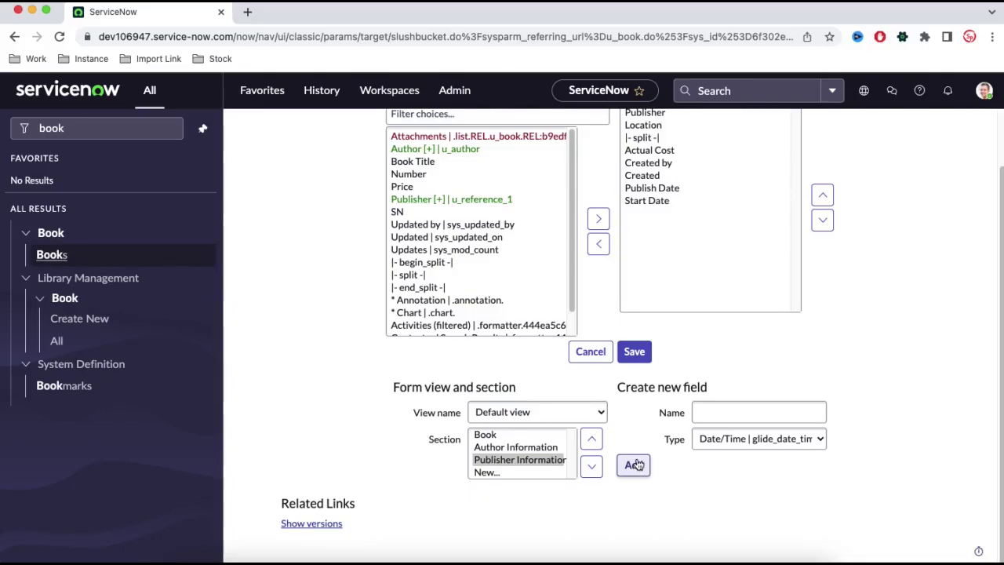
click(640, 354)
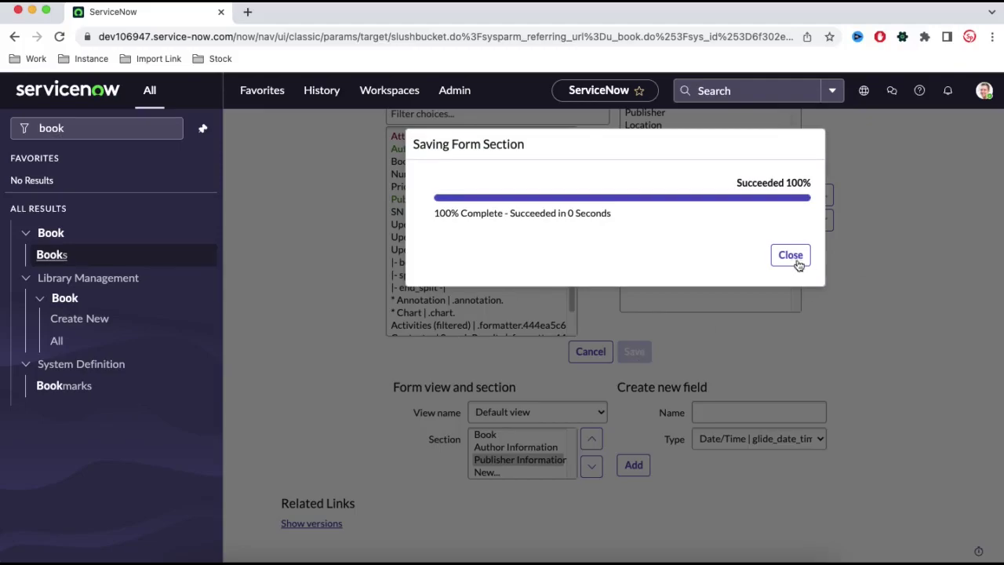
click(807, 259)
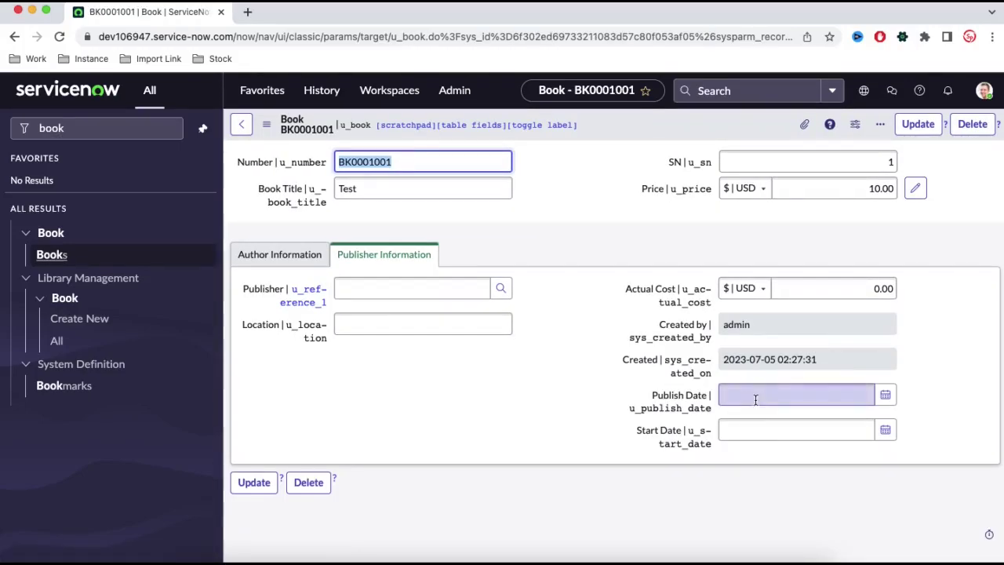
click(885, 395)
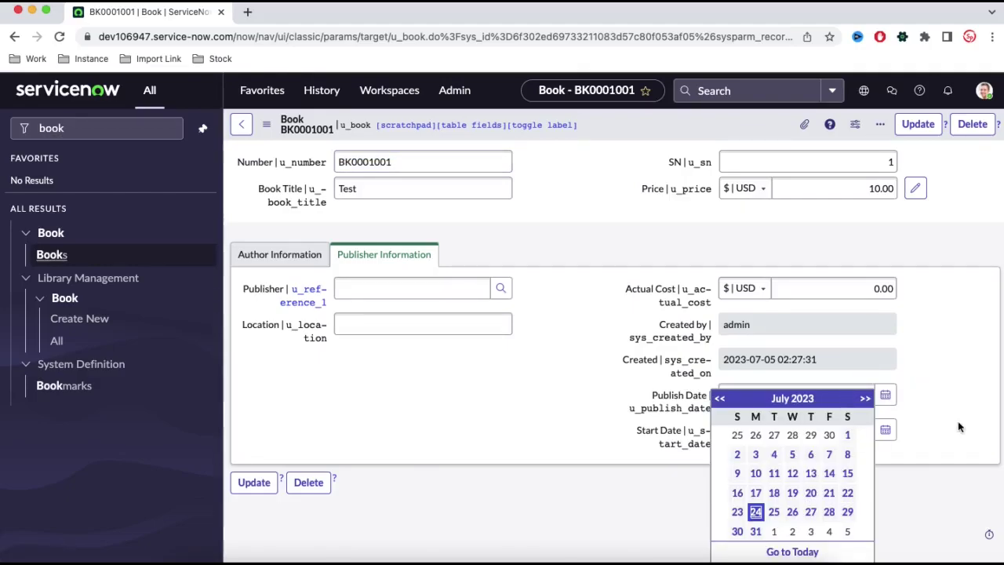
click(810, 473)
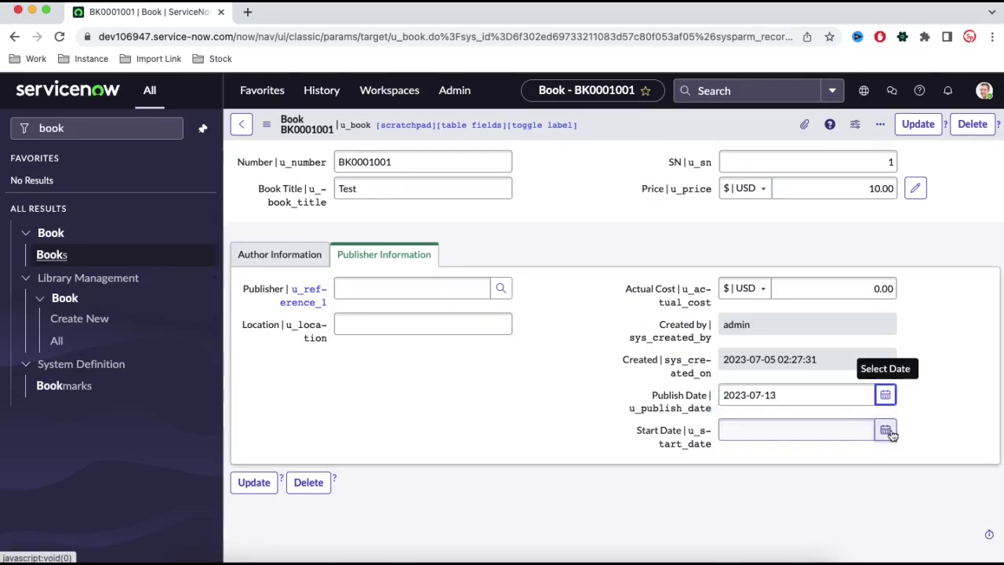
click(887, 431)
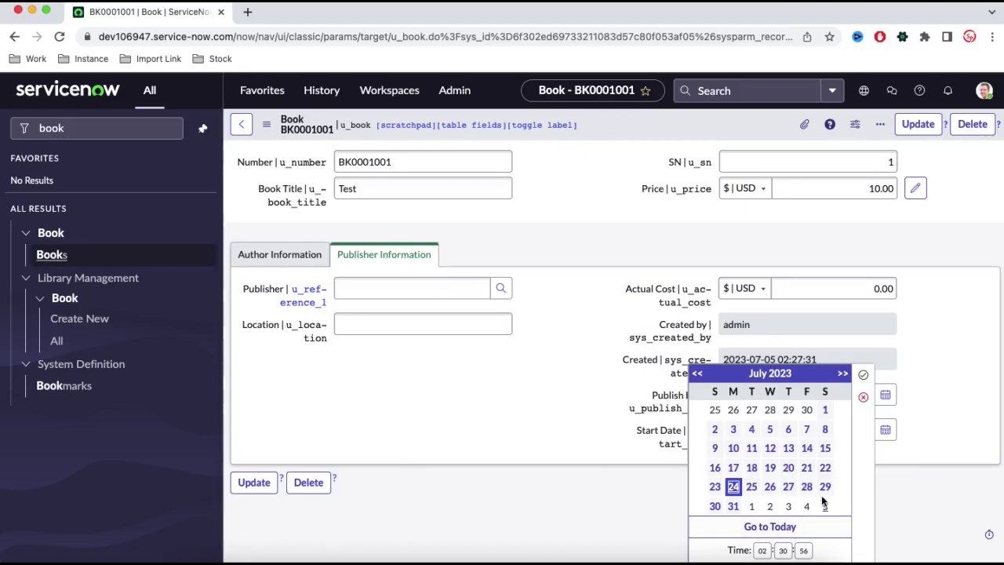
click(825, 486)
click(862, 375)
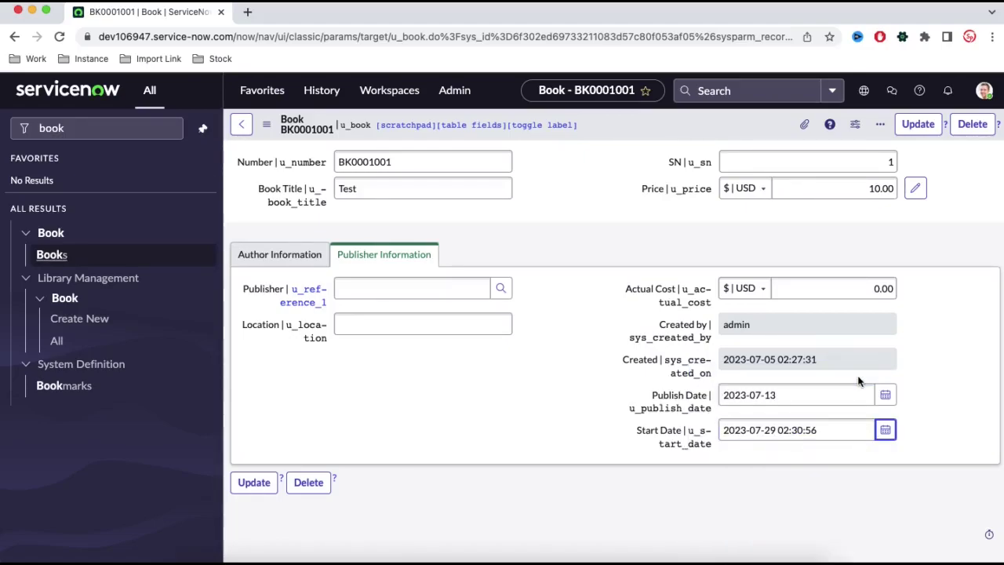
click(729, 394)
Reopen the Book form's layout configuration, leaving the record without saving the entered dates
right_click(613, 129)
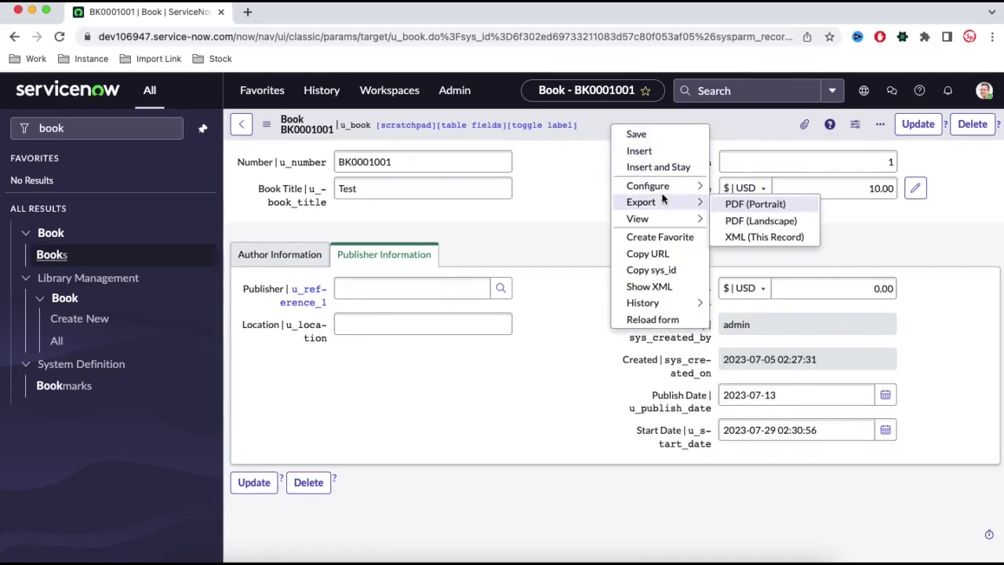
mouse_move(663, 189)
click(749, 202)
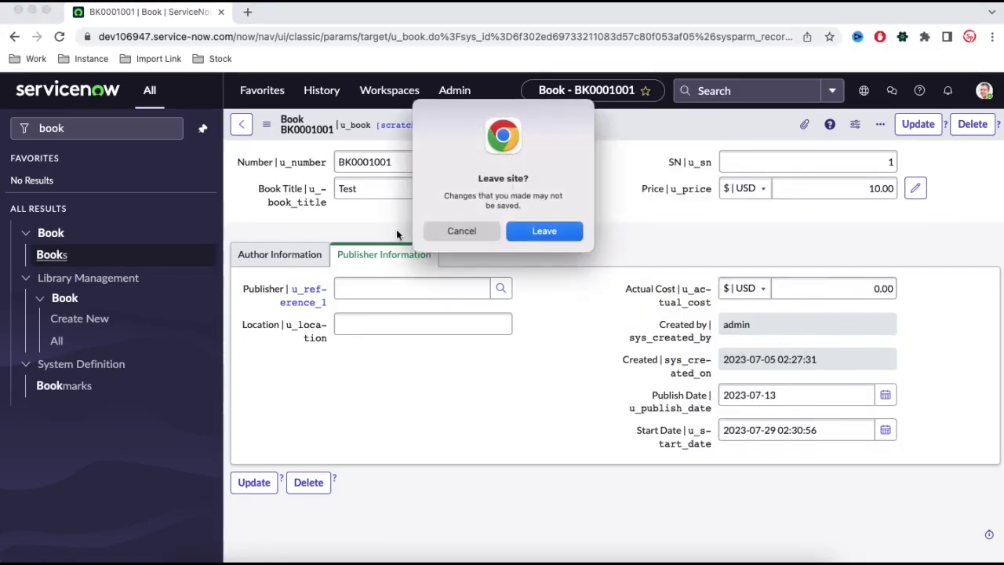
click(541, 230)
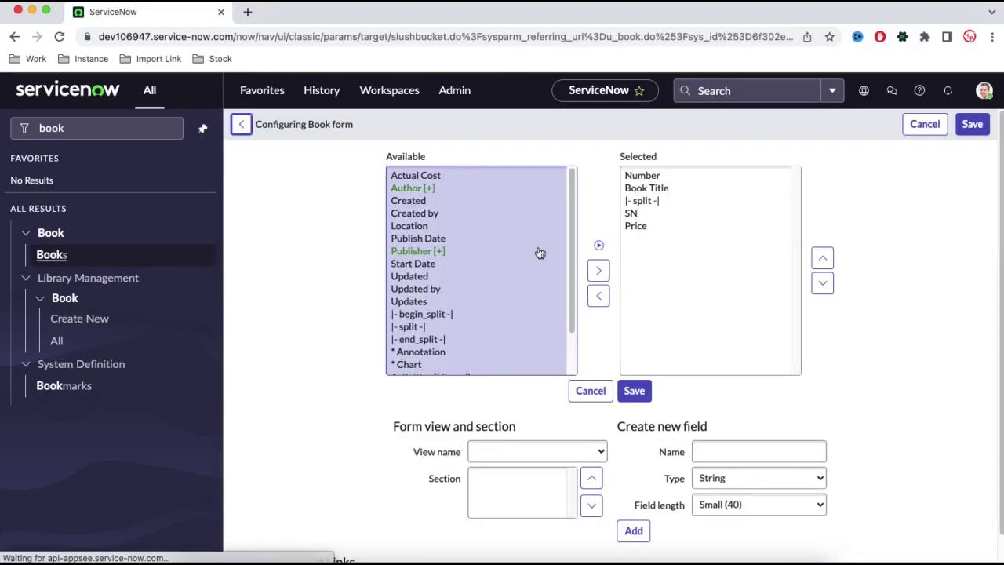
Create a new field named Book Description of type HTML in the Book section
scroll(915, 396, down, 3)
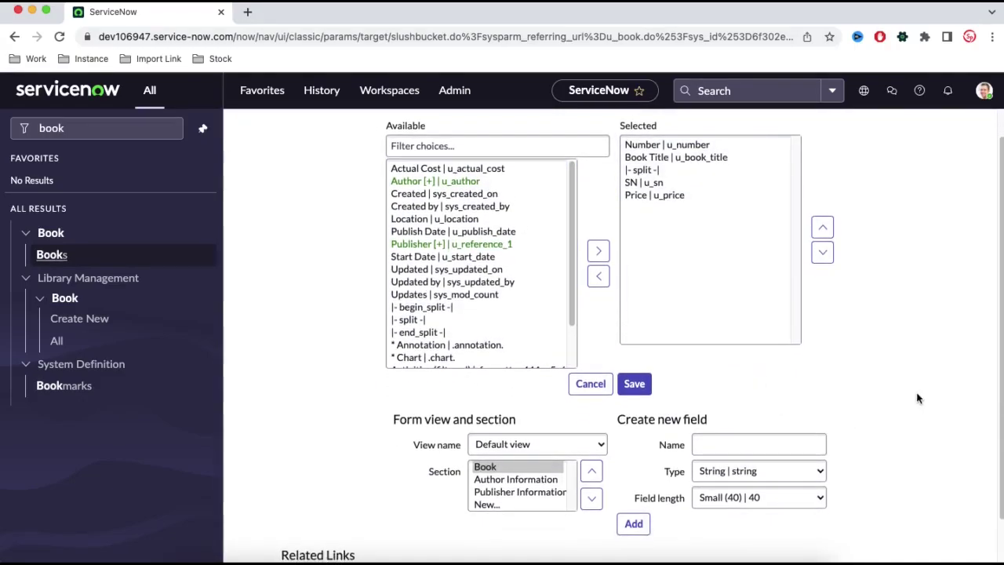
click(705, 395)
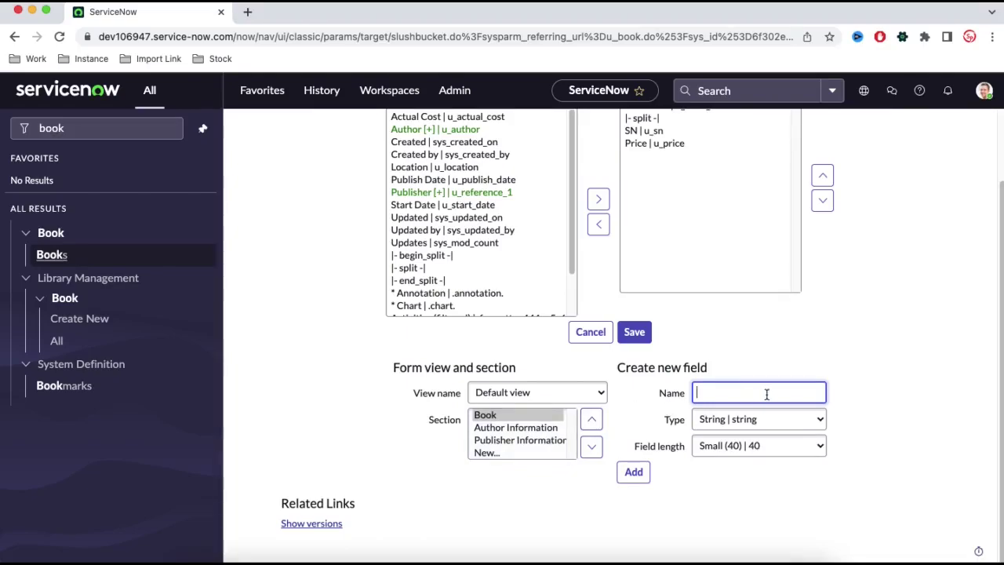
text(Book Description)
click(790, 421)
key(h)
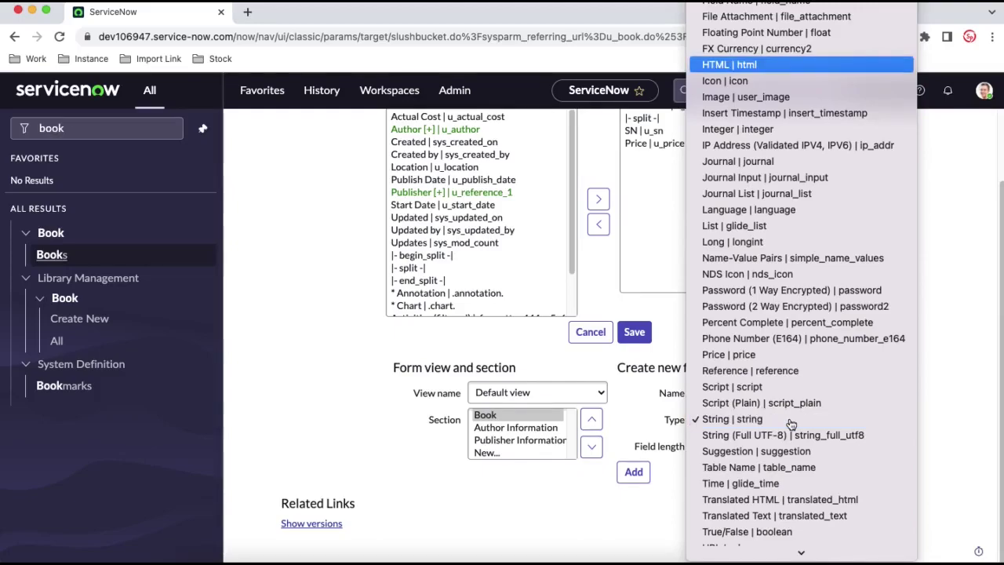
key(Return)
click(634, 464)
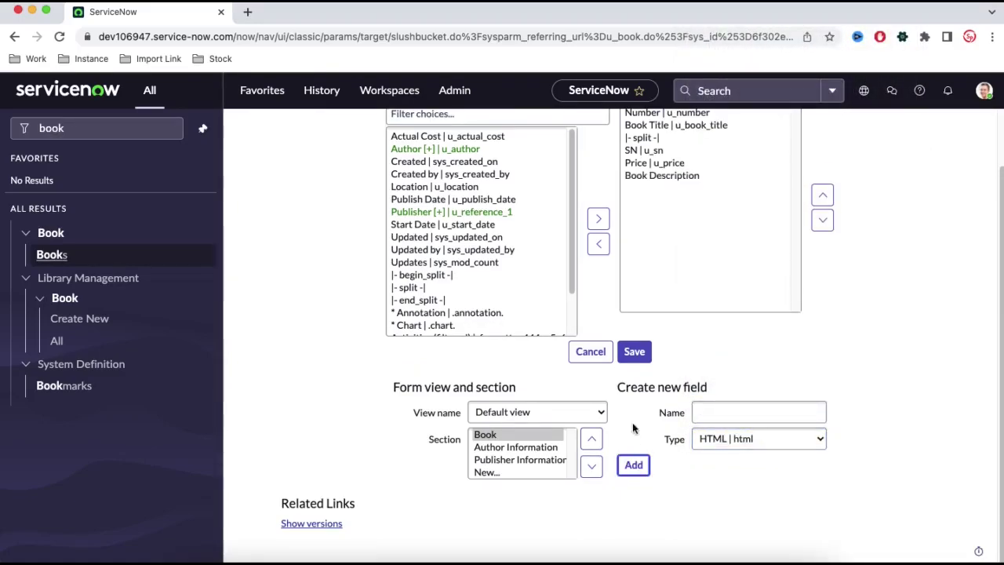
Add an end_split element, move it above Book Description in the selected fields, and save the form layout
scroll(512, 255, down, 1)
double_click(439, 273)
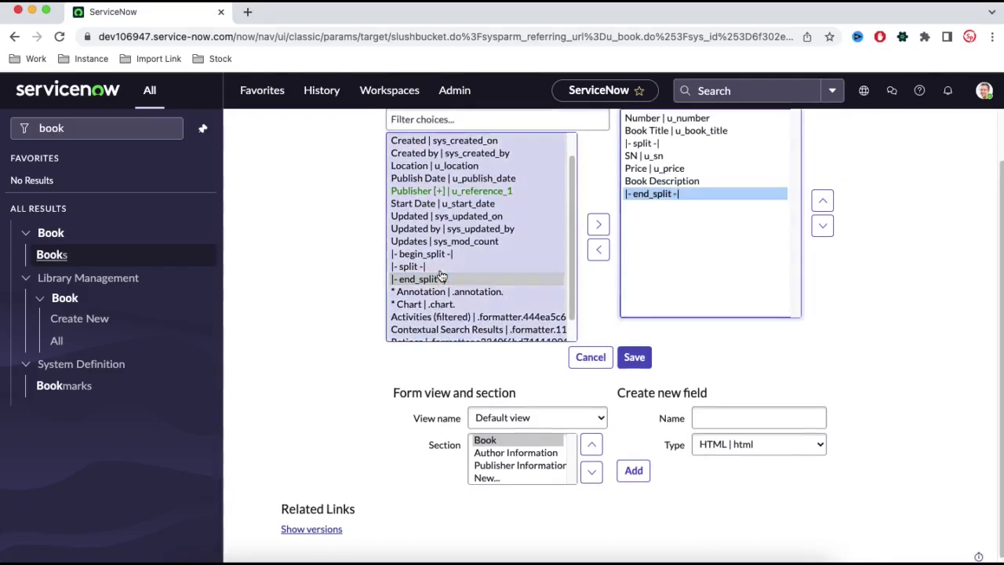
click(822, 201)
click(640, 350)
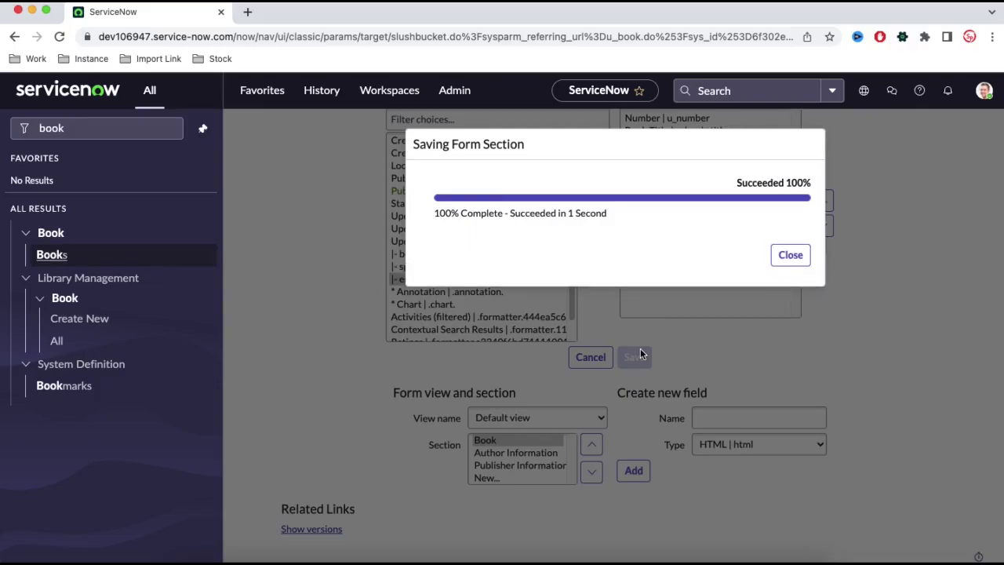
click(789, 255)
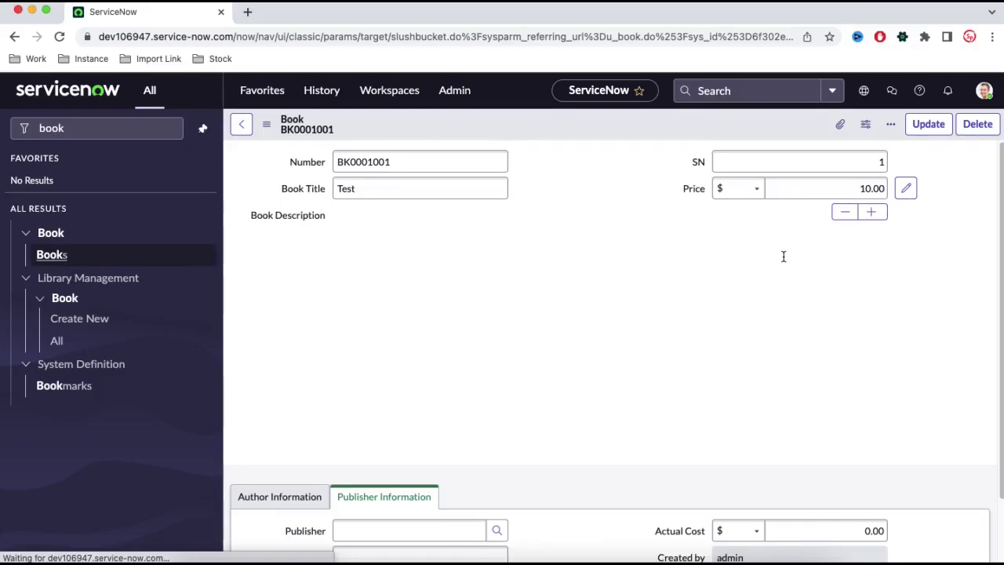
Examine the Book Description HTML editor and the surrounding fields on the Book record
scroll(560, 429, down, 3)
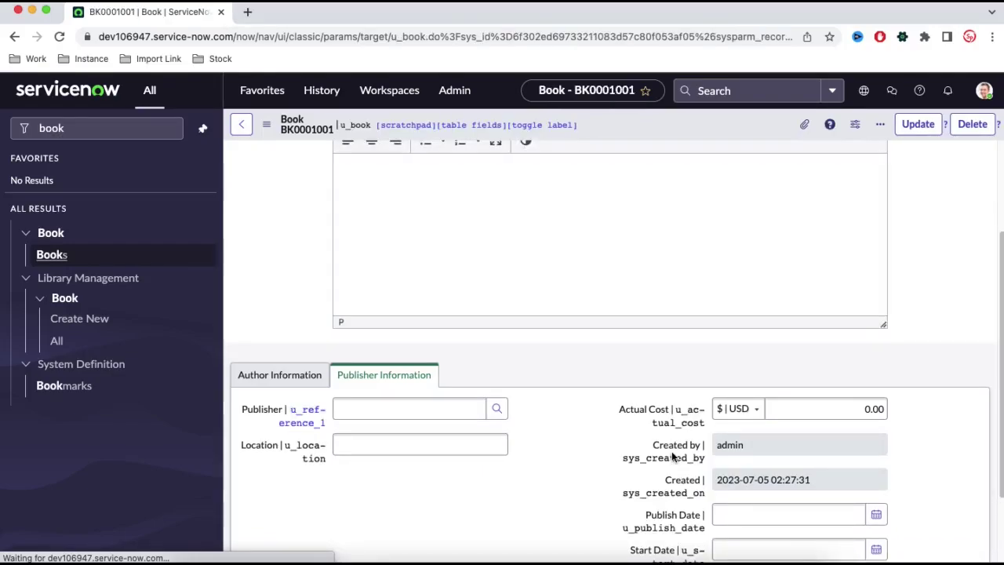
click(493, 322)
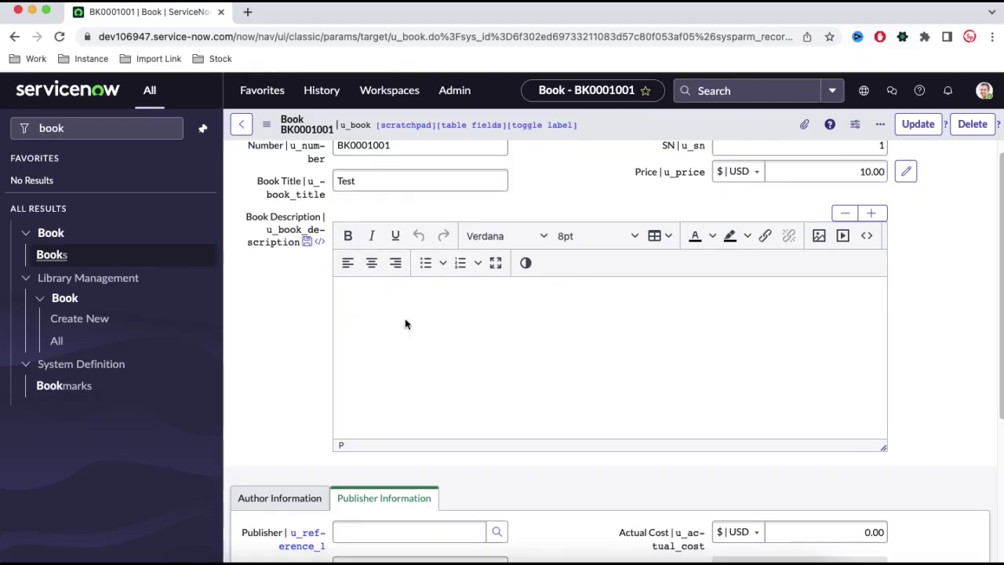
scroll(353, 353, down, 2)
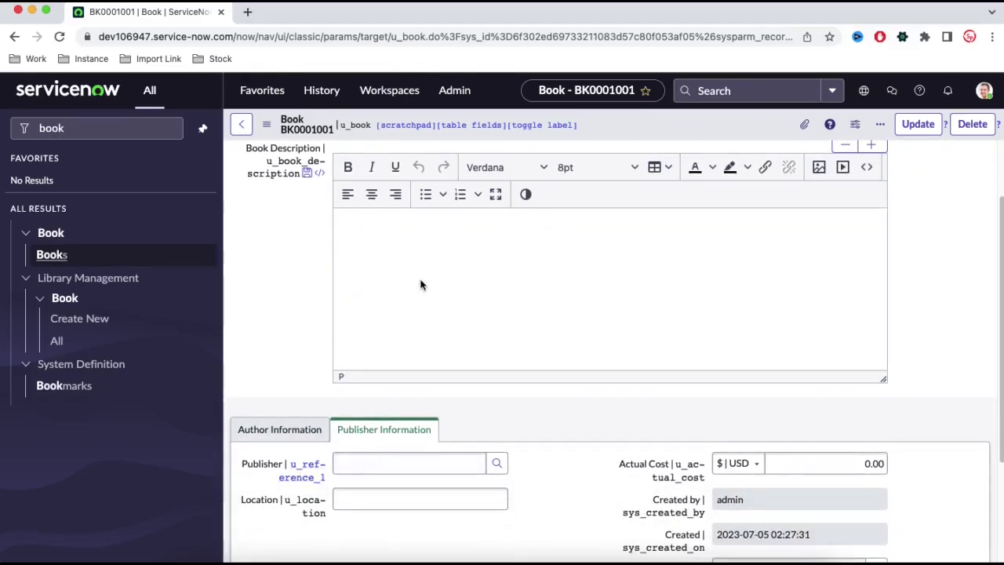
scroll(421, 285, up, 3)
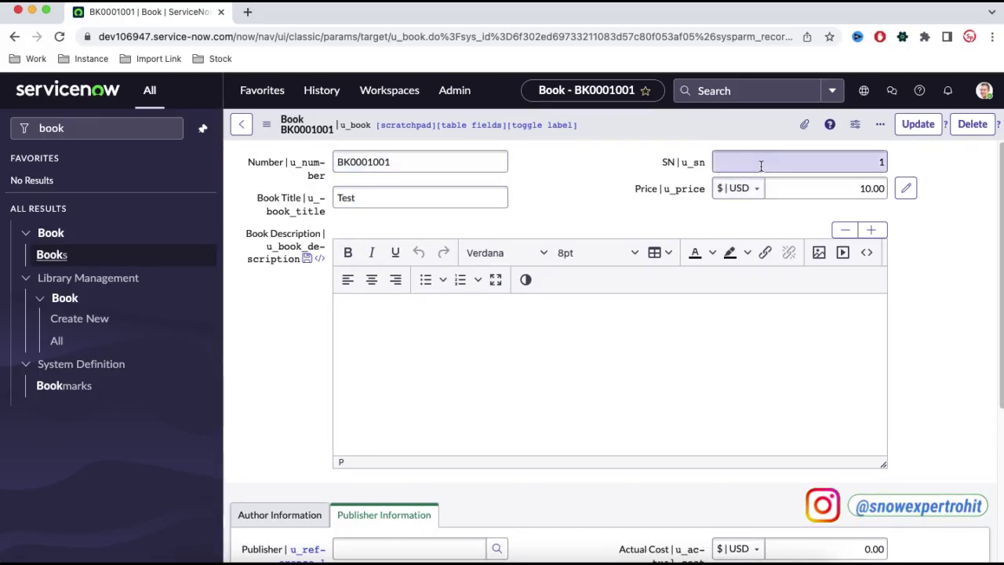
Examine the fields in the Publisher Information and Author Information sections of the Book record
scroll(418, 391, down, 3)
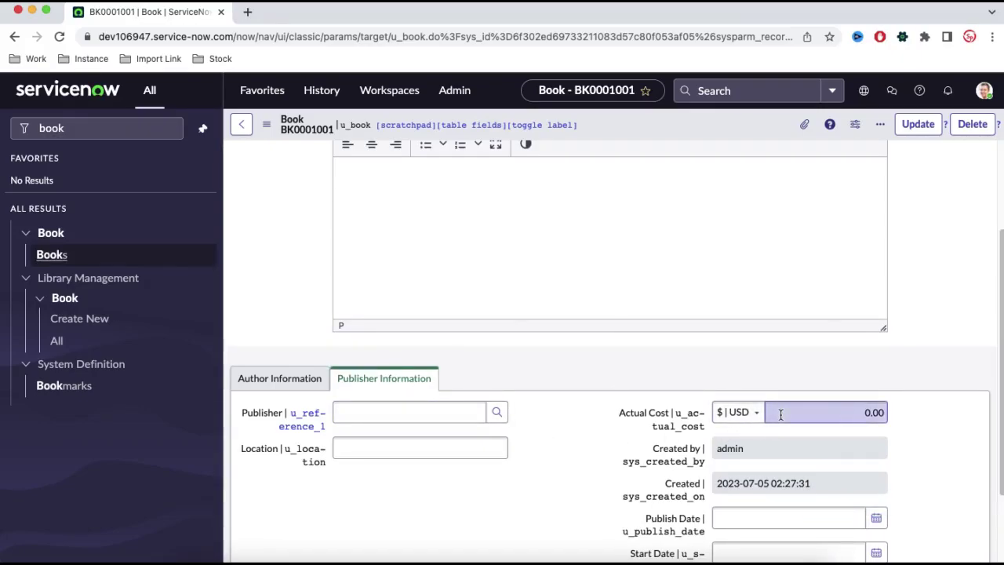
scroll(765, 414, down, 2)
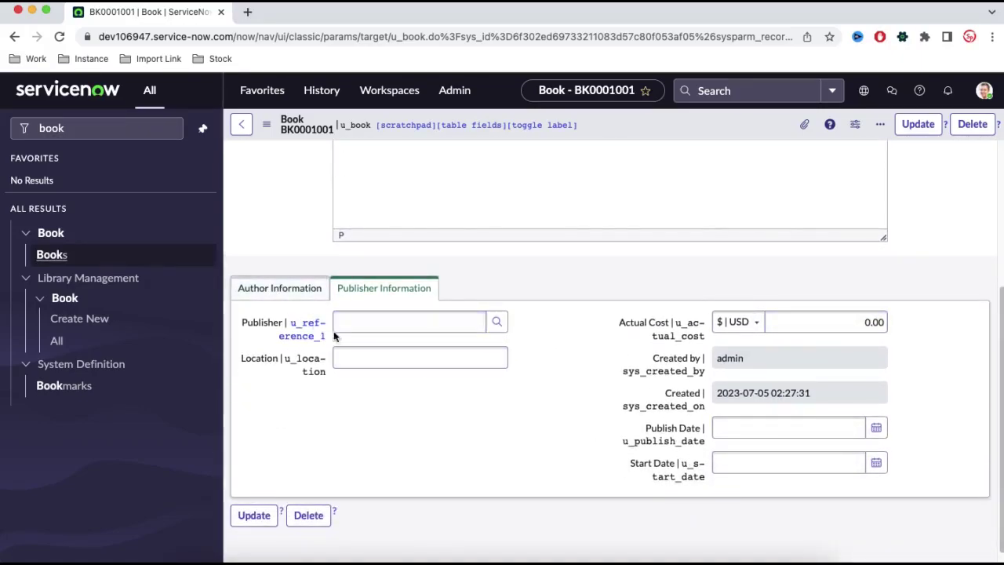
click(289, 290)
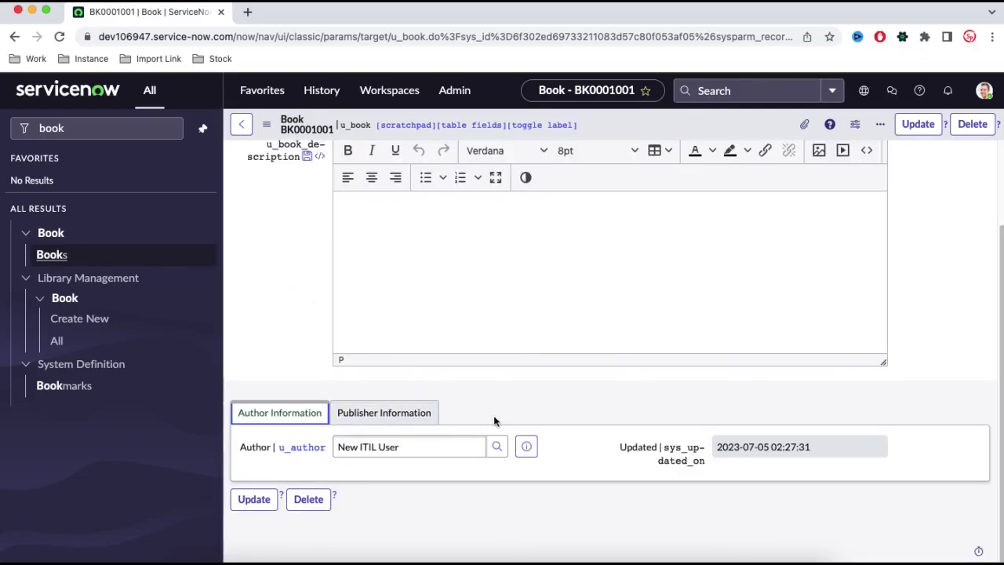
scroll(437, 298, up, 2)
scroll(487, 449, down, 1)
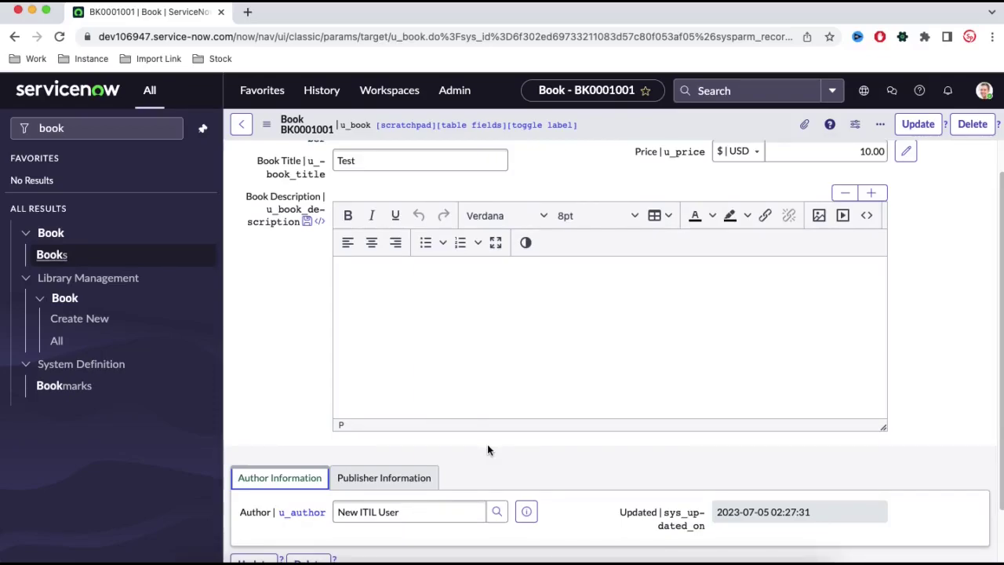
scroll(488, 449, up, 1)
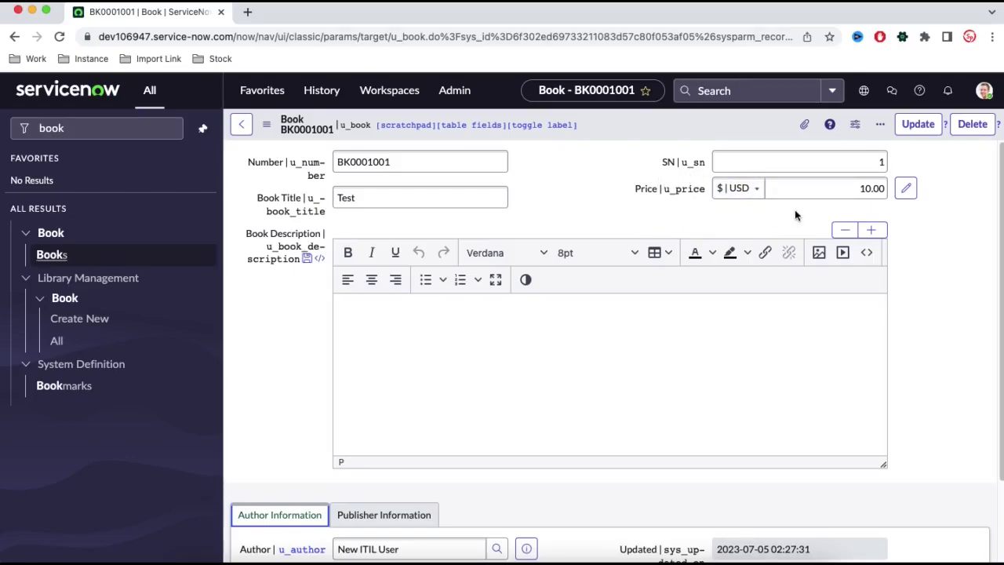
Open the Book form's layout configuration and create a new field named State of type Choice in the Book section
right_click(648, 128)
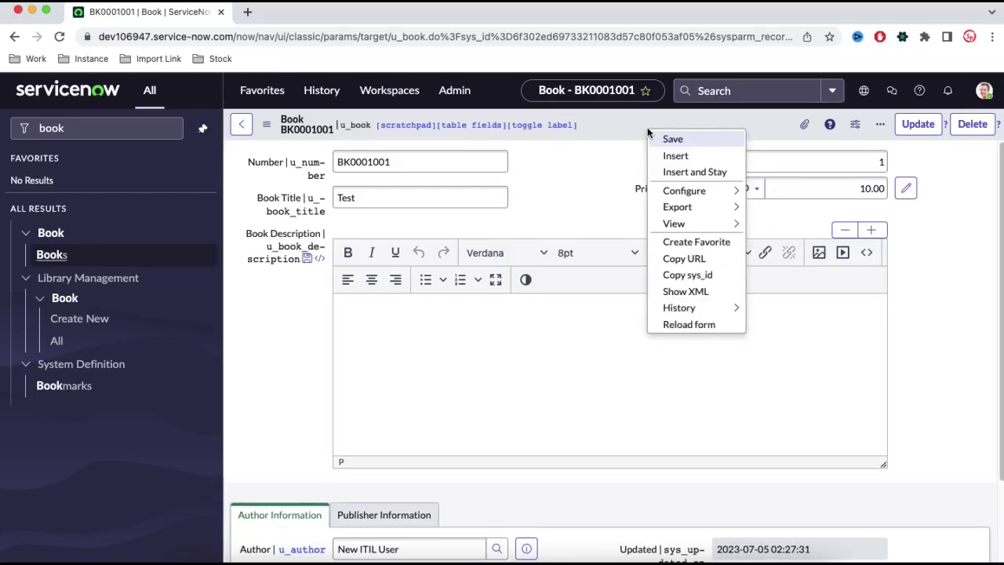
mouse_move(690, 191)
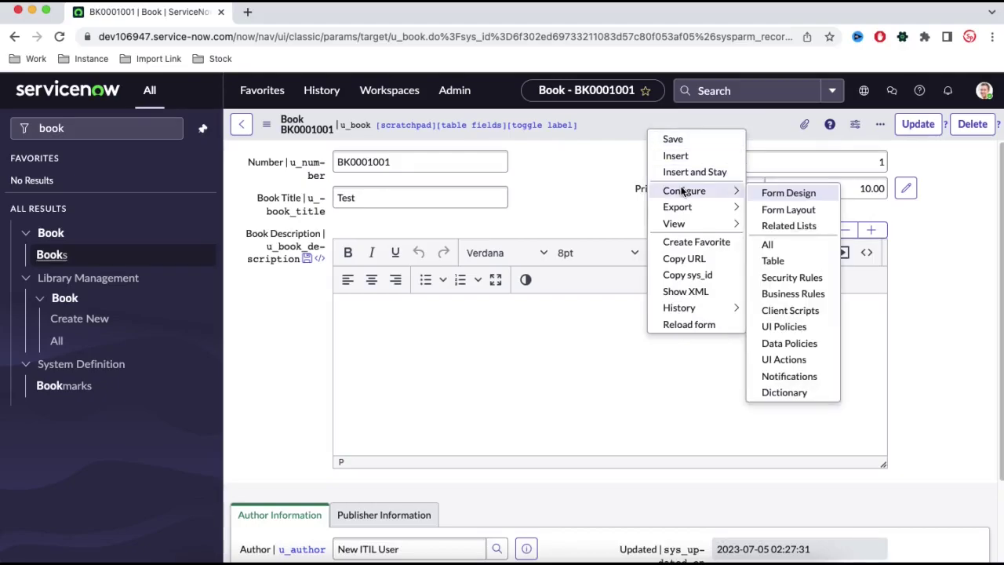
click(787, 209)
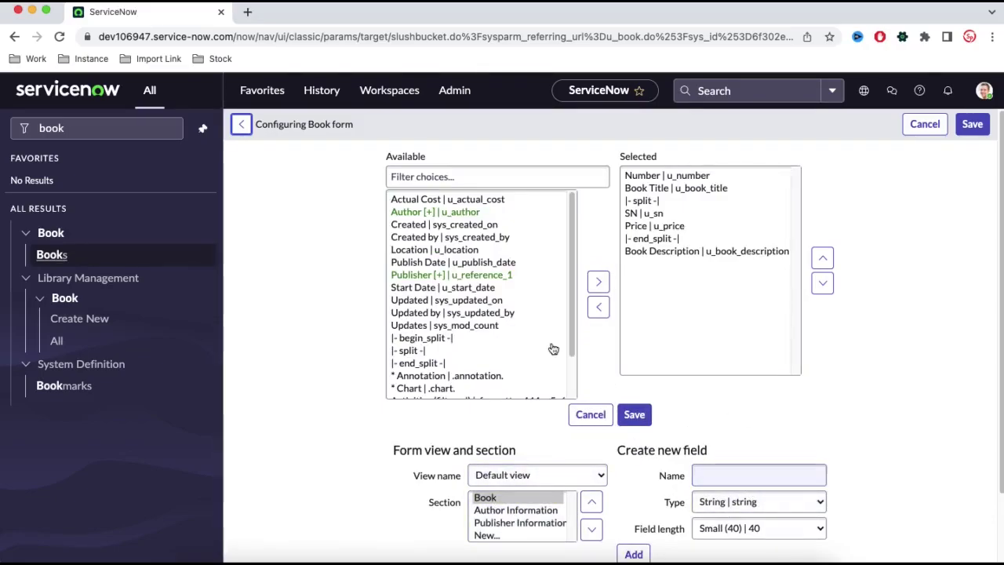
click(743, 476)
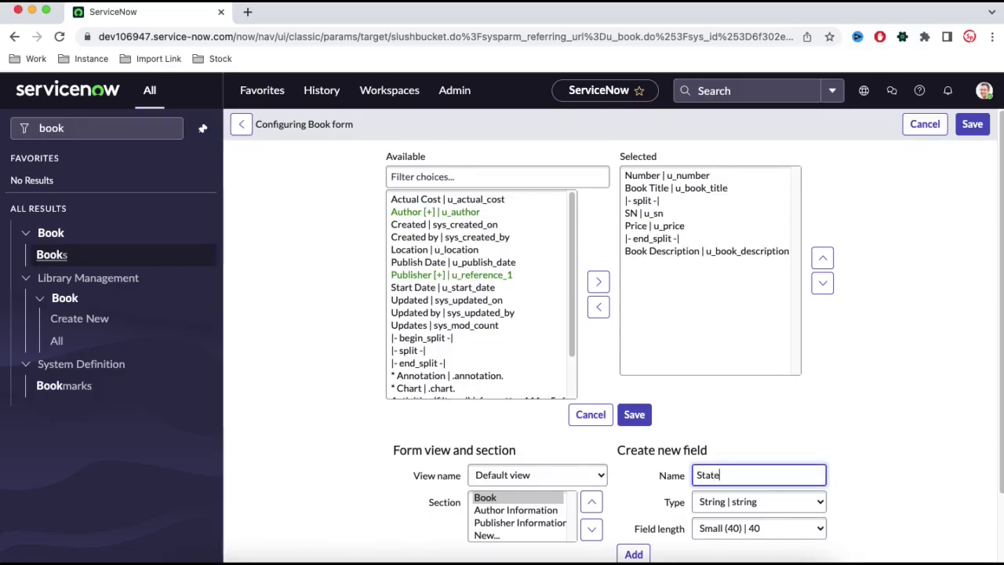
click(745, 499)
text(choice)
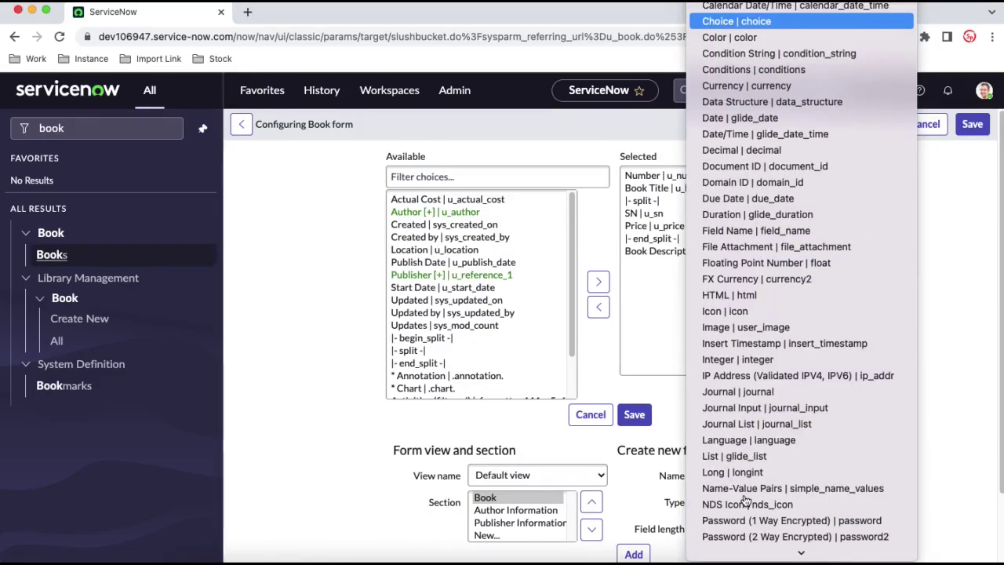
key(Return)
click(634, 528)
Create another Choice field named Sub State in the Book section
click(701, 473)
text(Sub Sta)
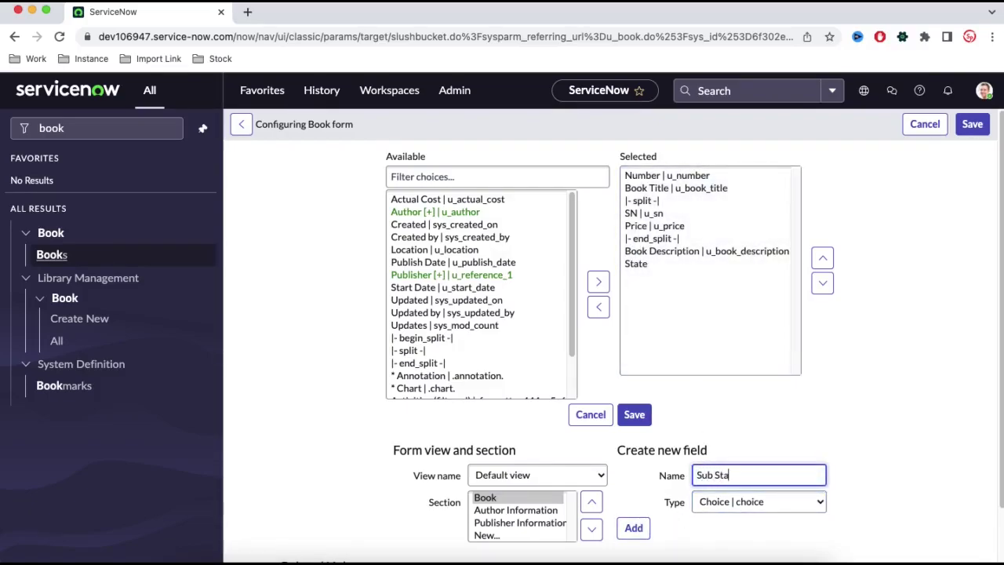
click(634, 528)
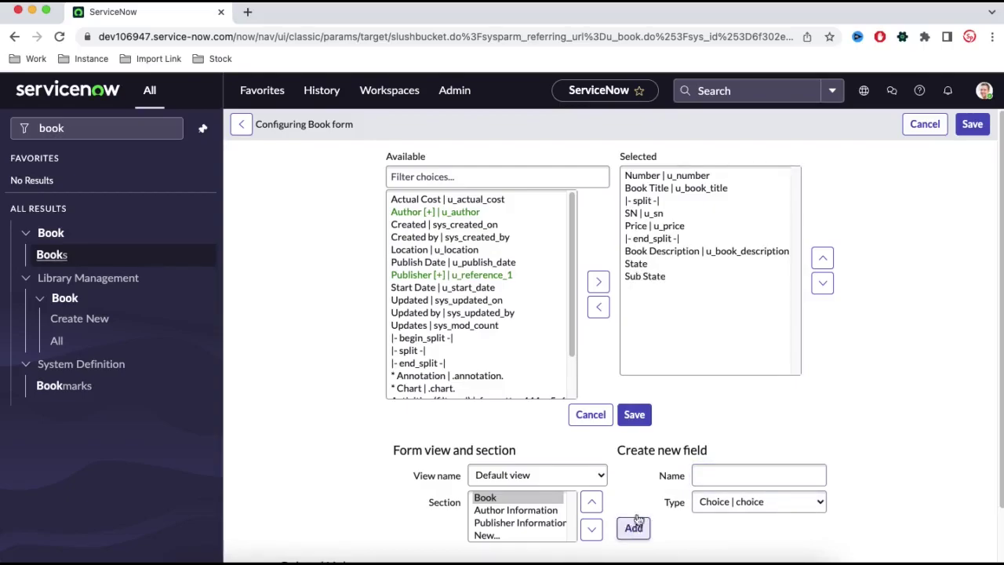
Move State and Sub State together above end_split in the selected fields and save the form layout
click(648, 265)
shift+click(646, 276)
click(822, 259)
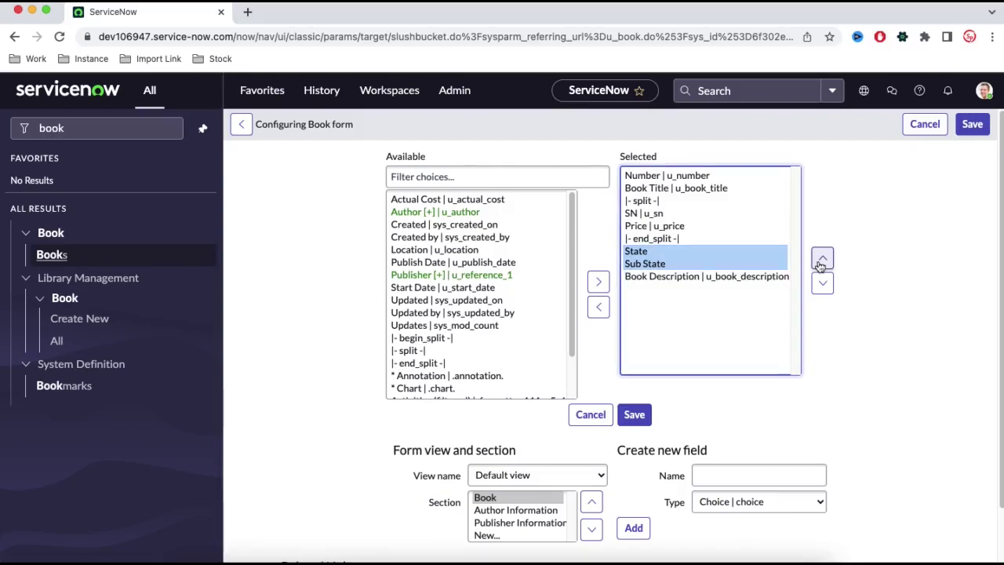
click(820, 262)
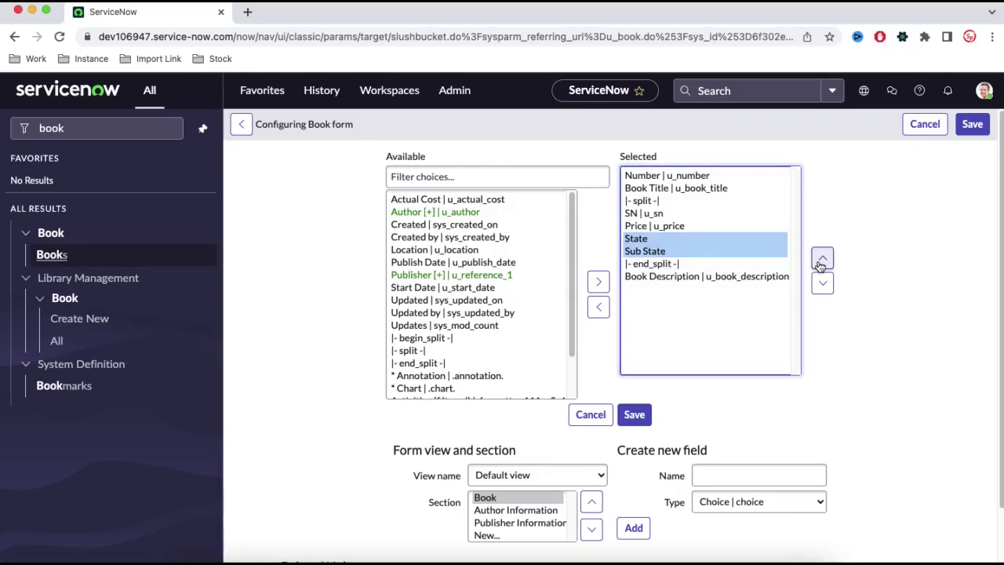
click(641, 420)
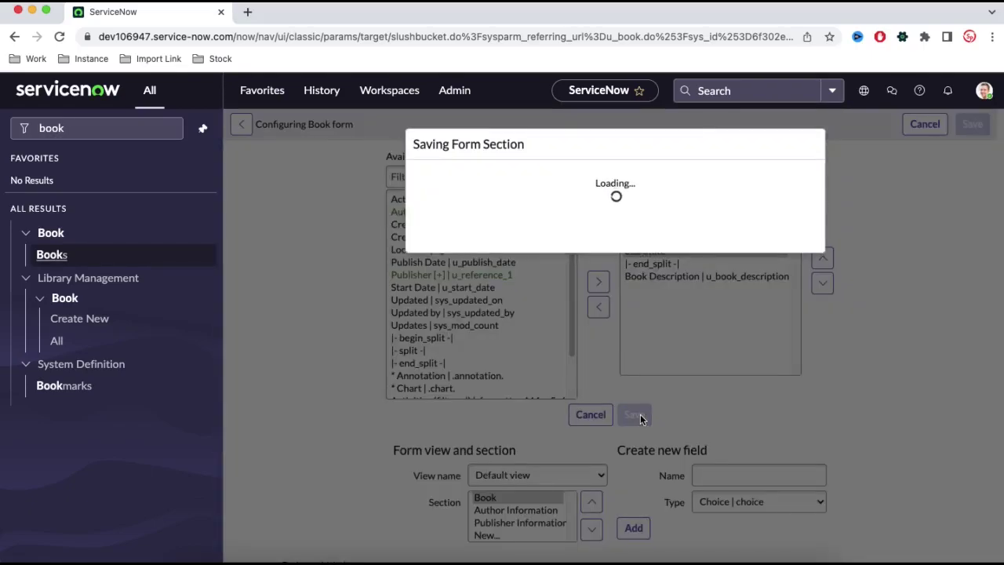
Inspect the available options of the State and Sub State fields on the Book record
click(789, 254)
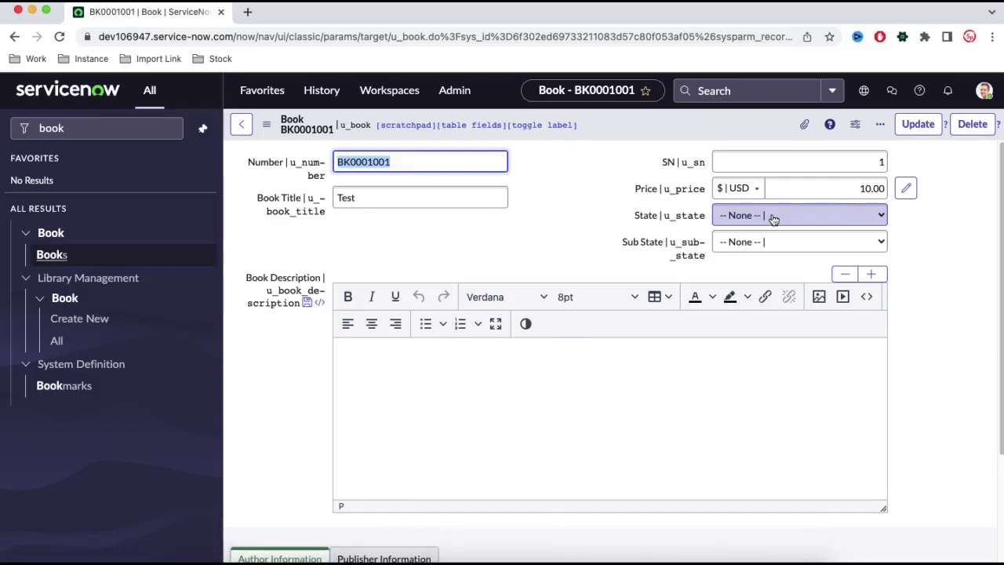
click(802, 222)
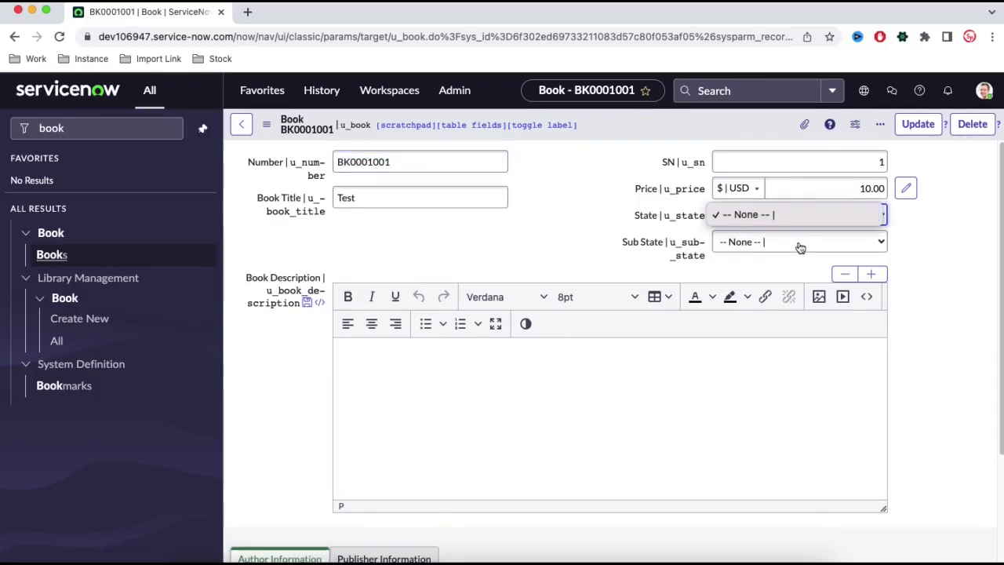
click(800, 243)
click(799, 245)
click(858, 222)
click(858, 222)
click(849, 245)
click(848, 244)
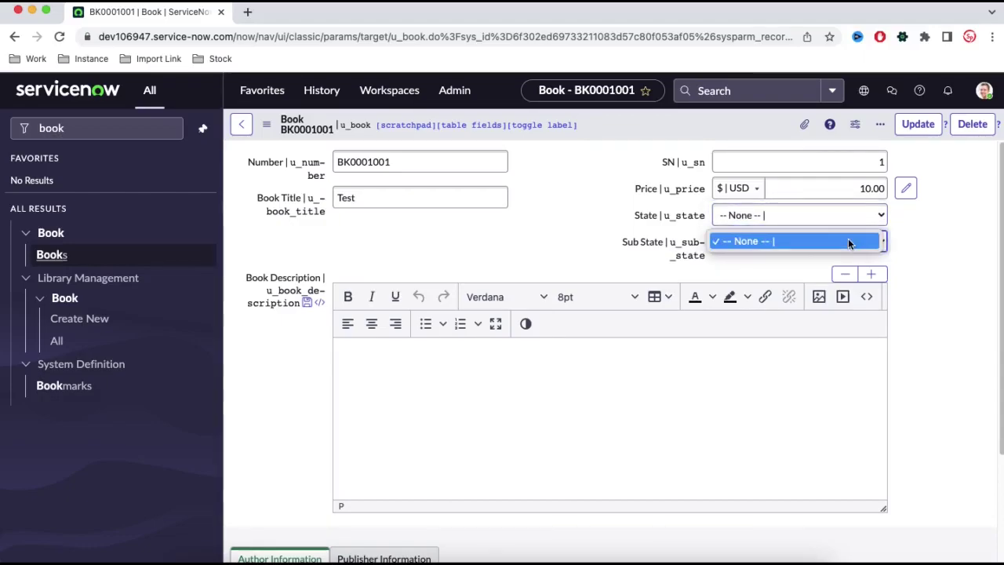
click(848, 243)
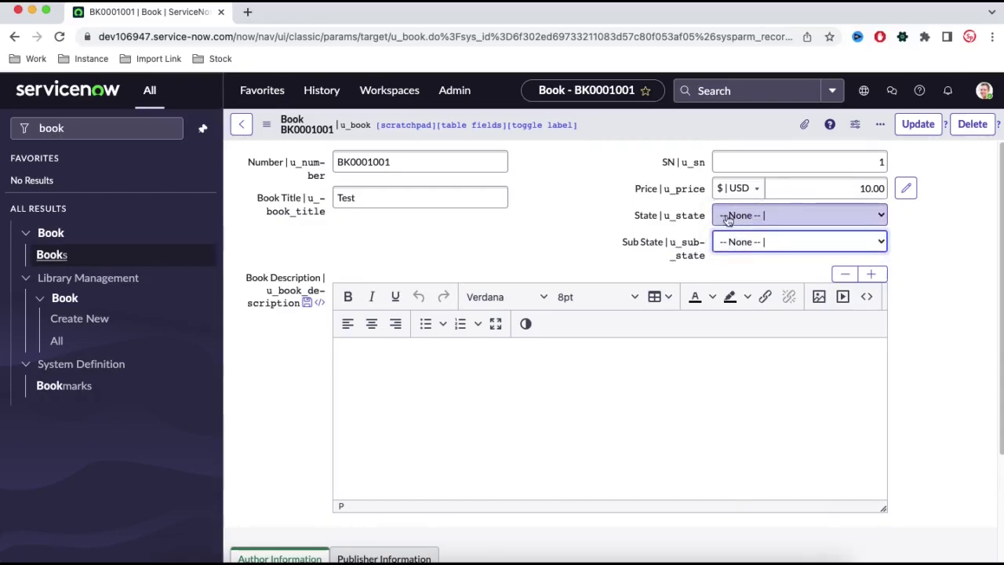
Configure the State field's choices by adding Draft, Review and Publish, and save them
right_click(682, 221)
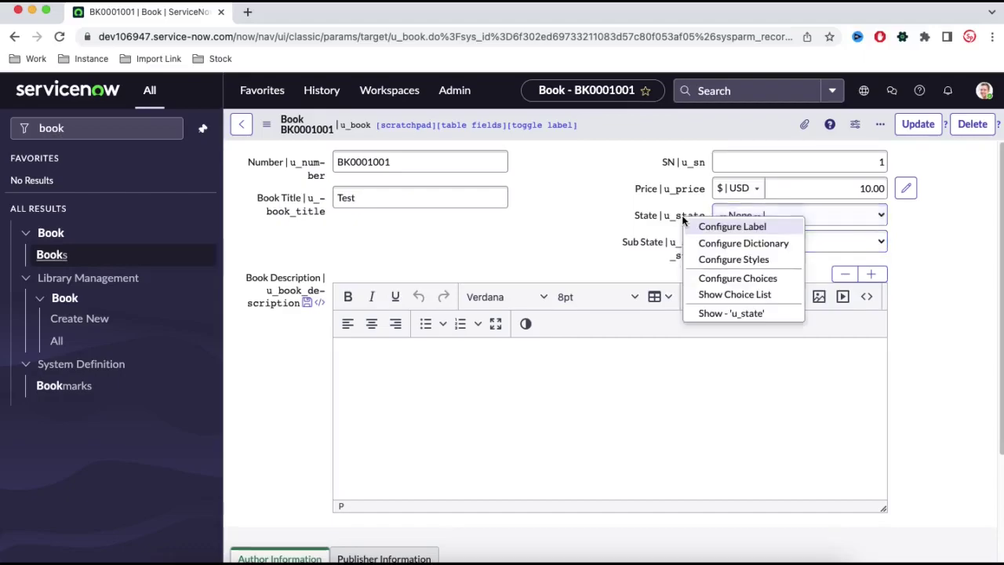
click(731, 279)
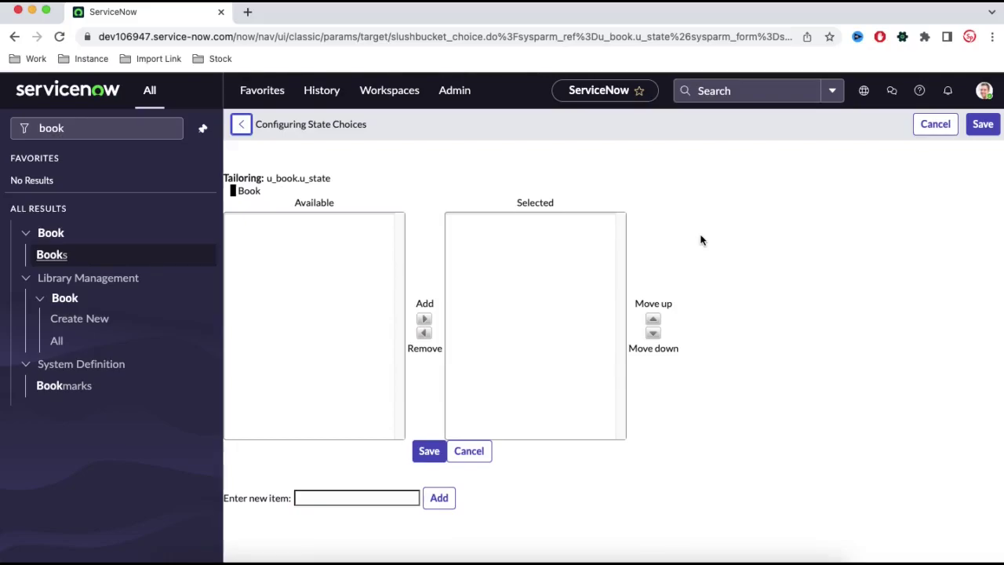
click(334, 496)
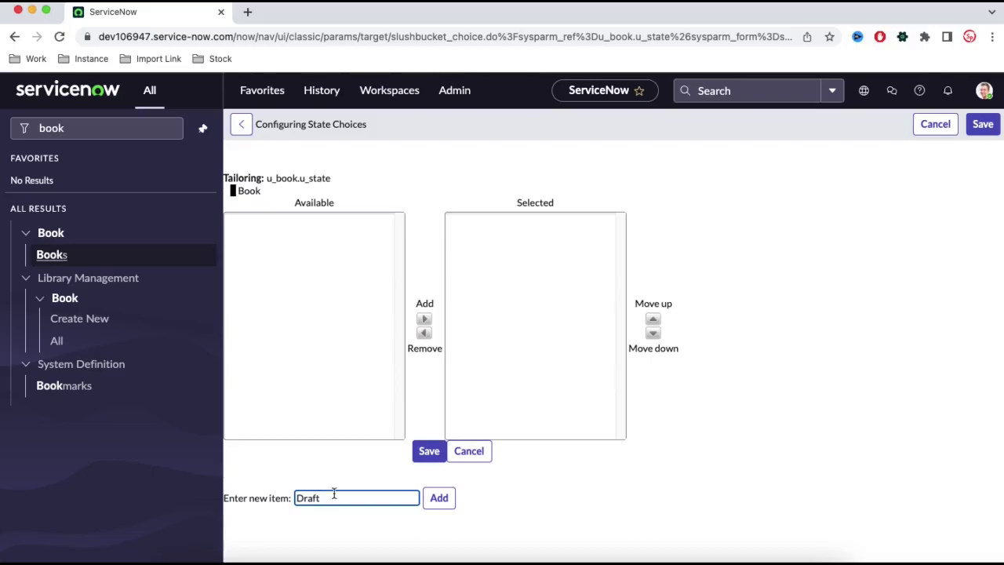
click(447, 501)
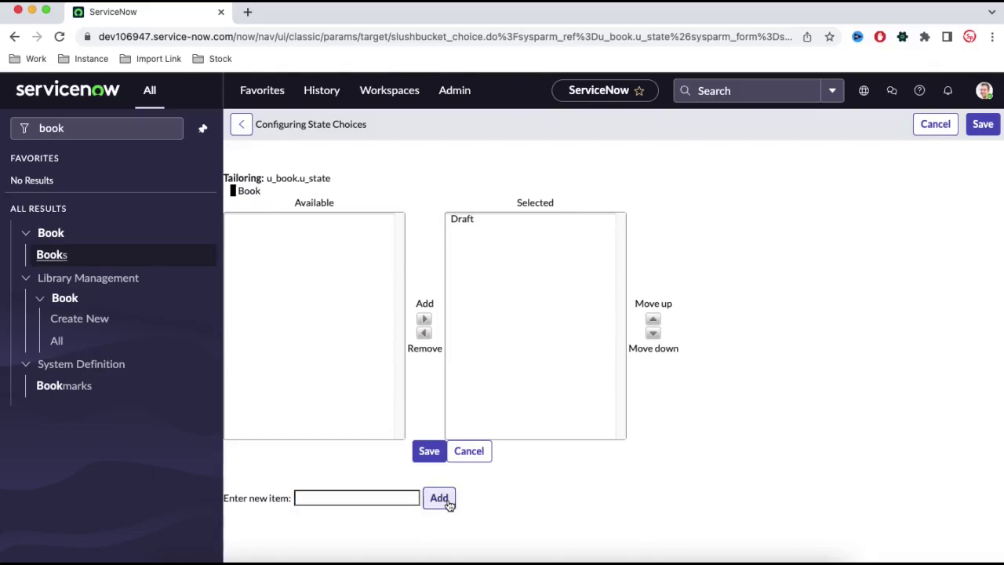
click(336, 494)
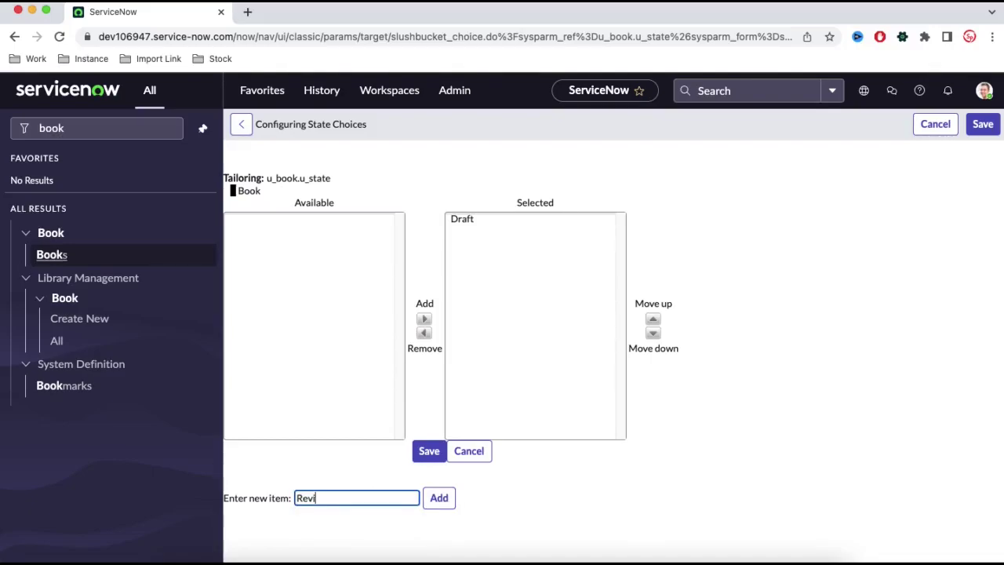
click(434, 504)
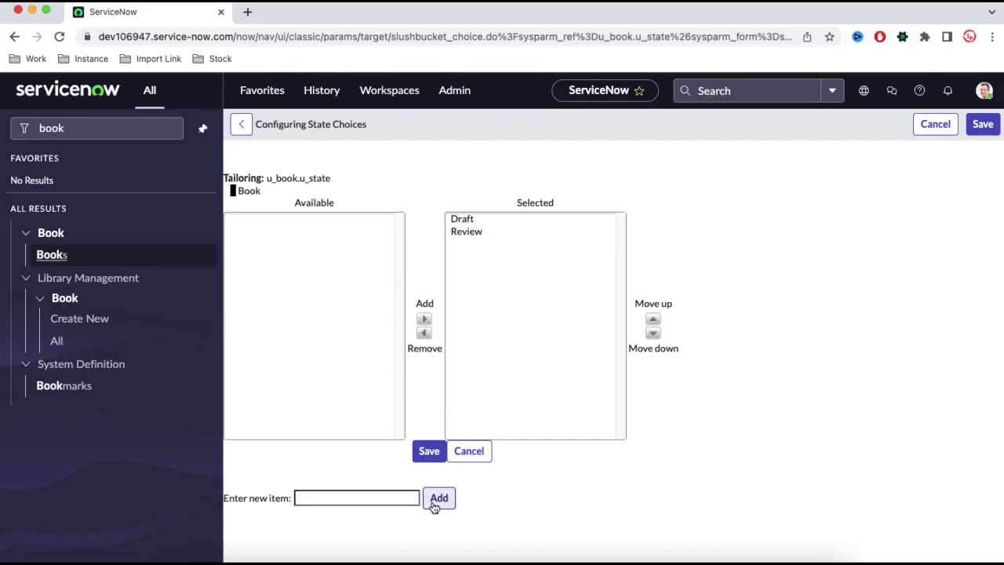
click(389, 501)
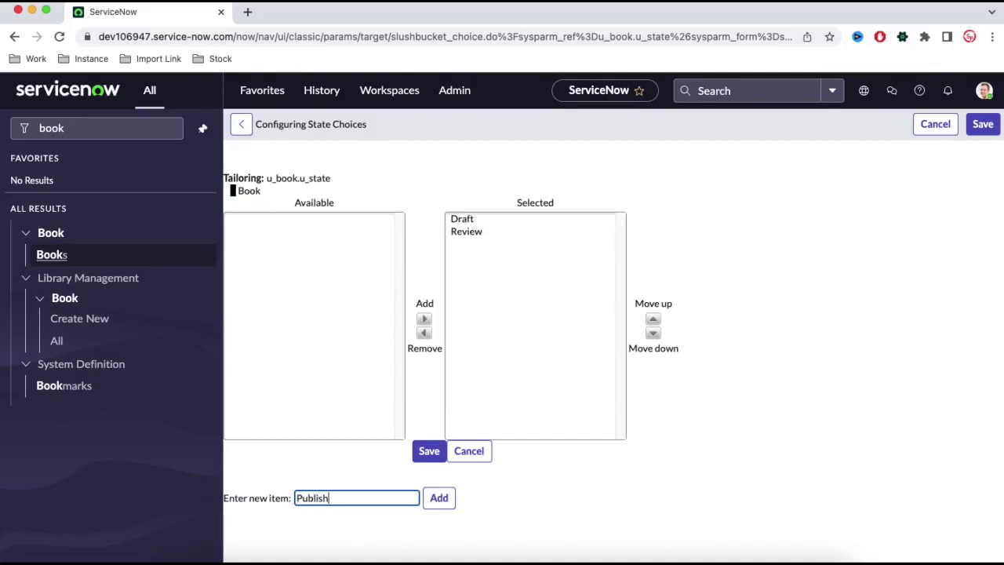
click(437, 501)
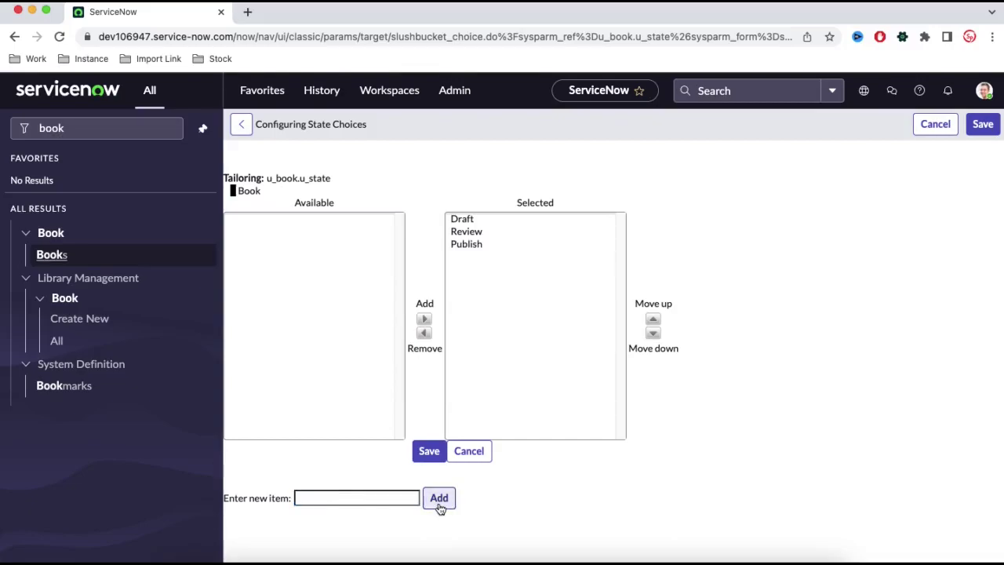
click(435, 455)
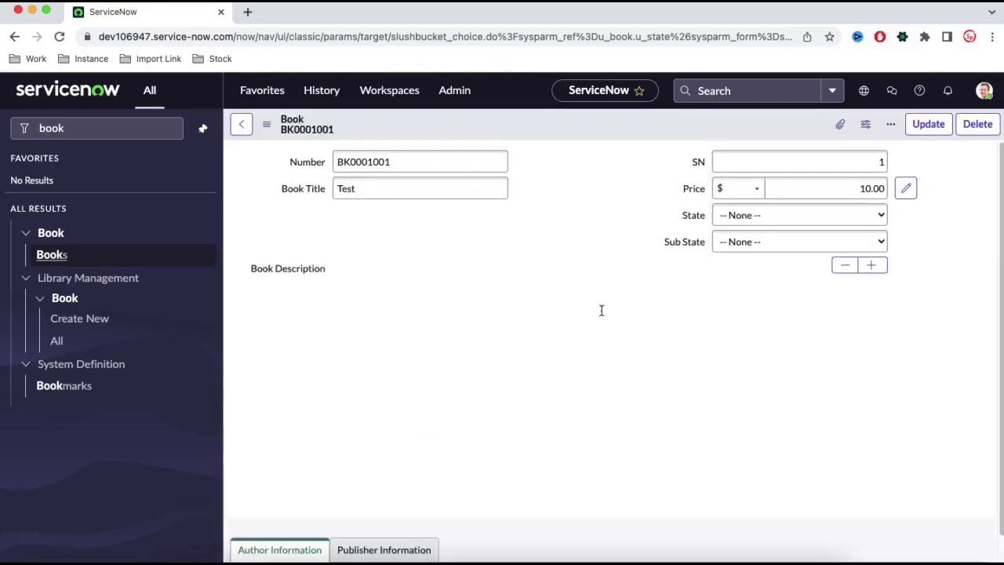
Check the State field's choices on the Book record and set State to Publish
click(771, 226)
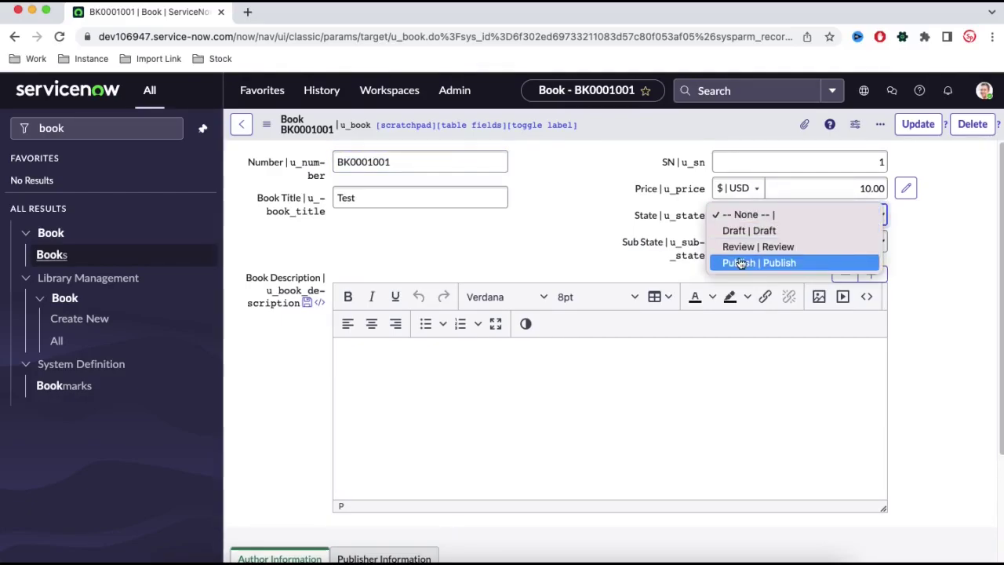
click(648, 251)
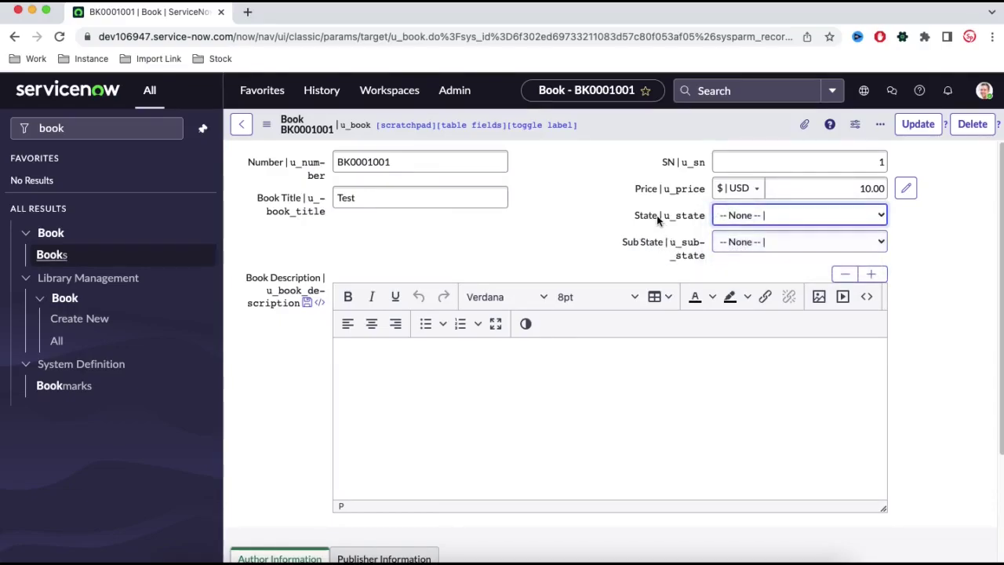
click(768, 216)
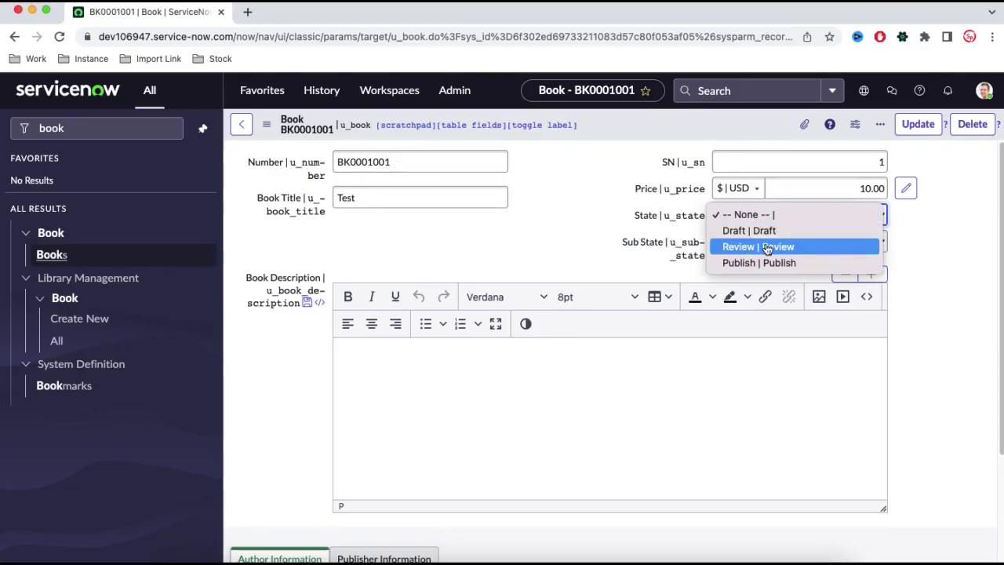
click(636, 248)
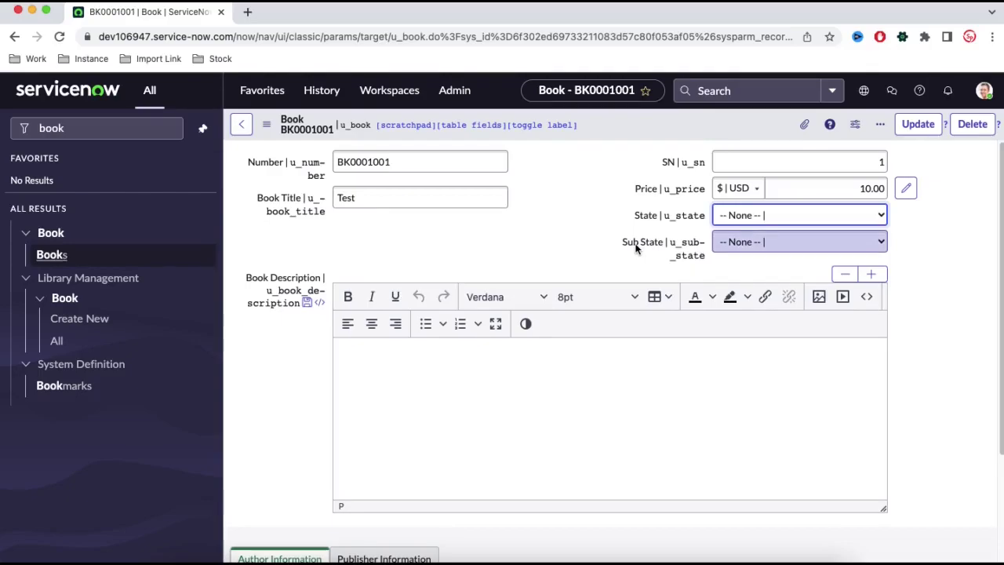
click(794, 217)
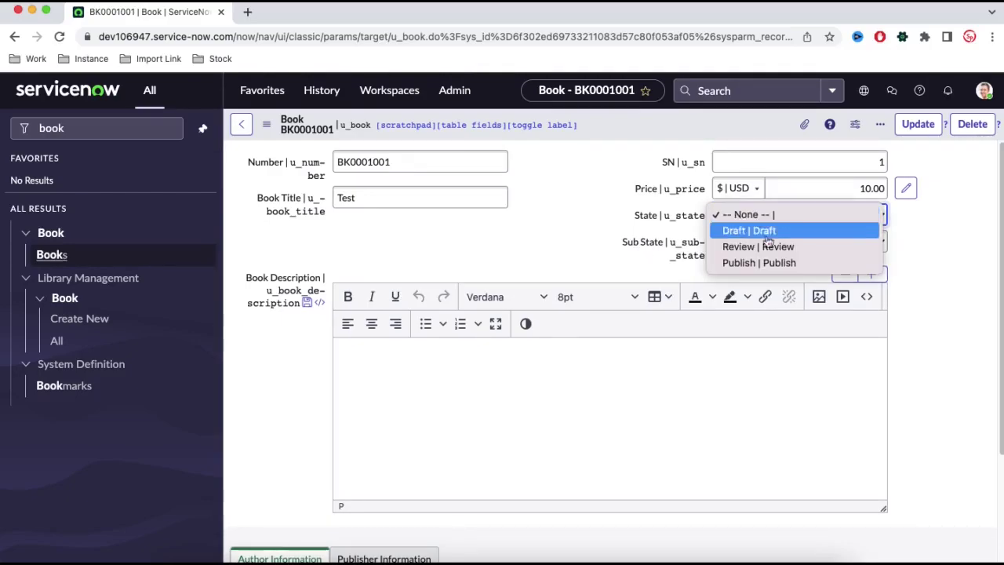
click(753, 262)
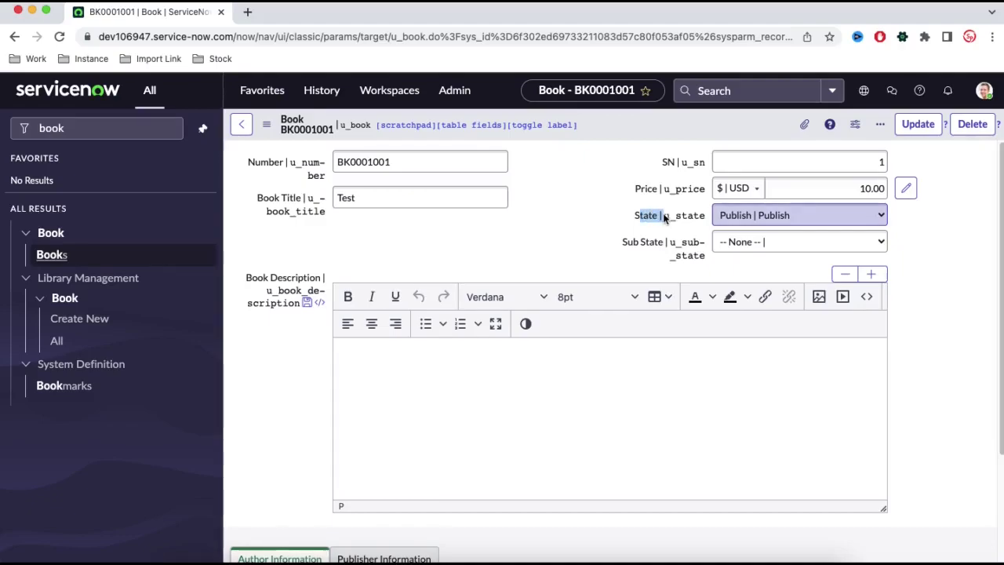
click(630, 245)
drag(630, 244, 665, 246)
click(588, 237)
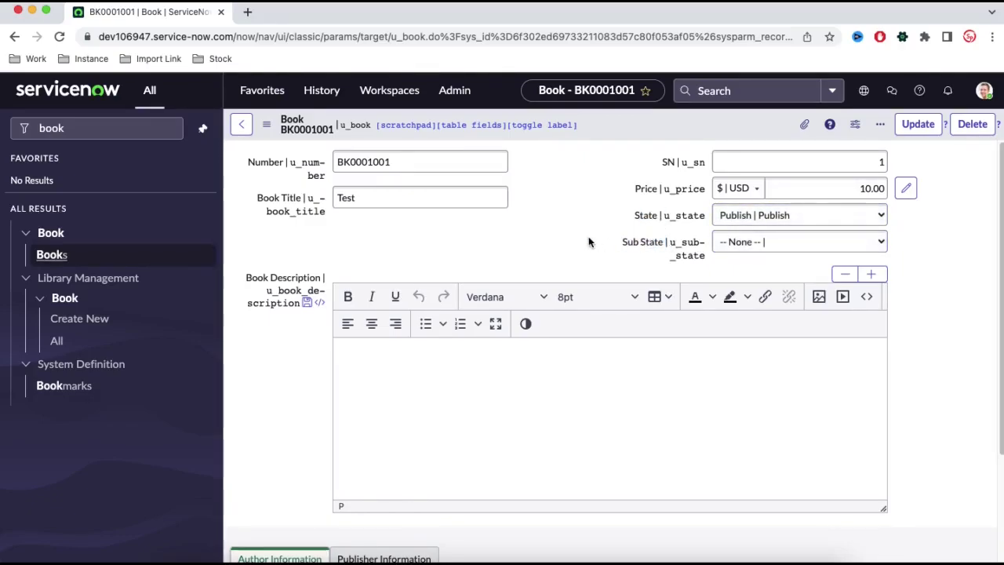
Open the Sub State field's dictionary entry from the Book record and switch it to the advanced view
right_click(640, 244)
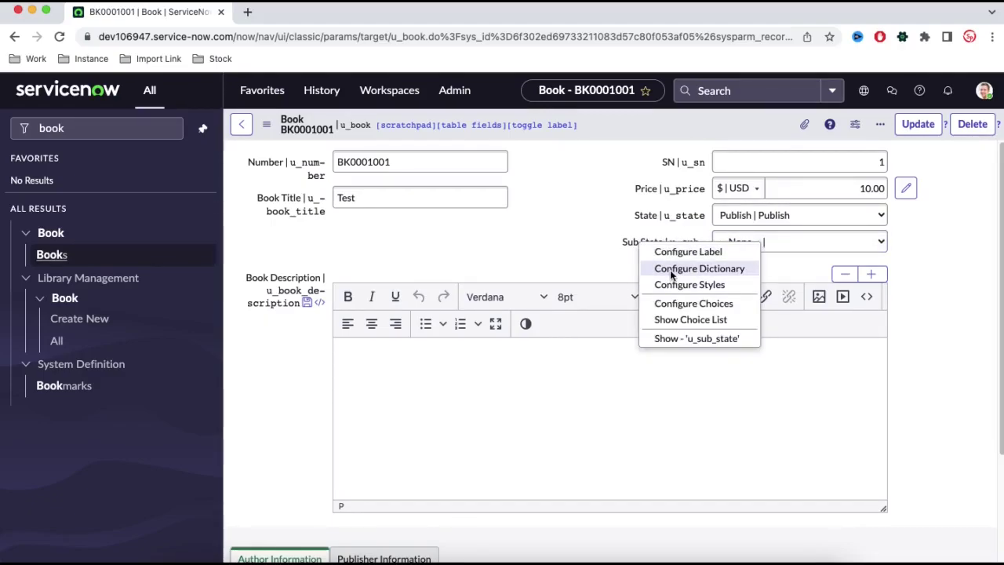
click(670, 270)
click(542, 230)
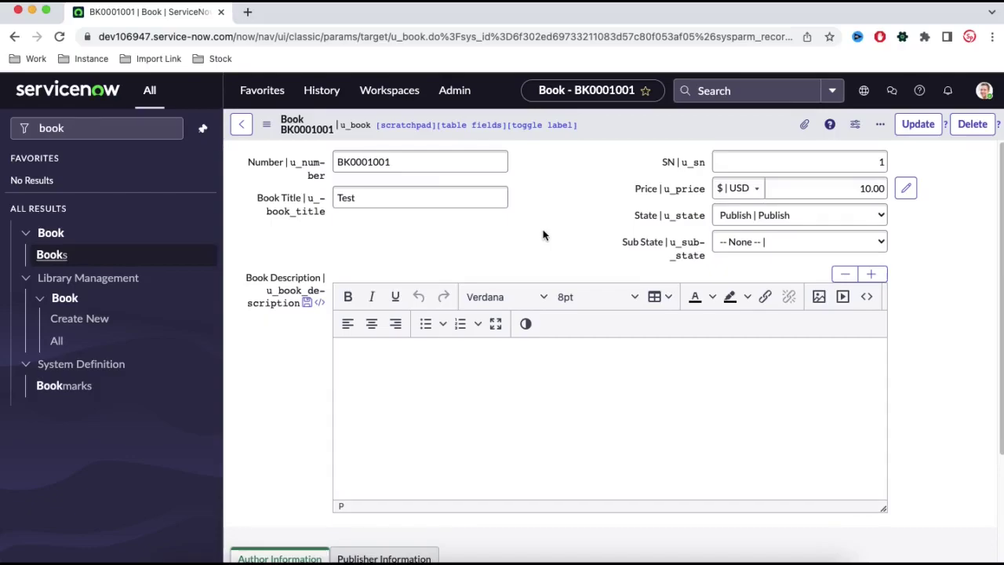
scroll(592, 312, down, 3)
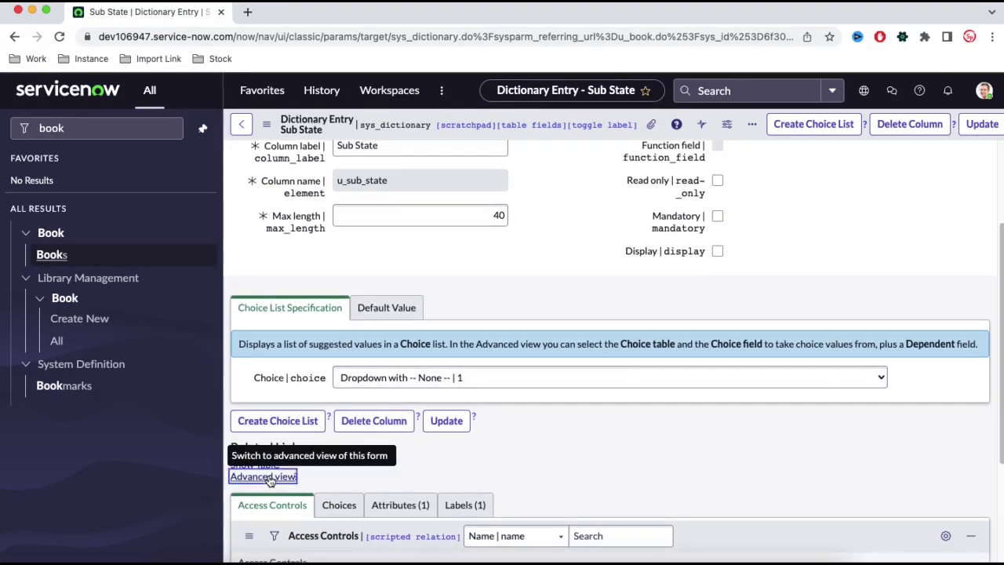
click(268, 478)
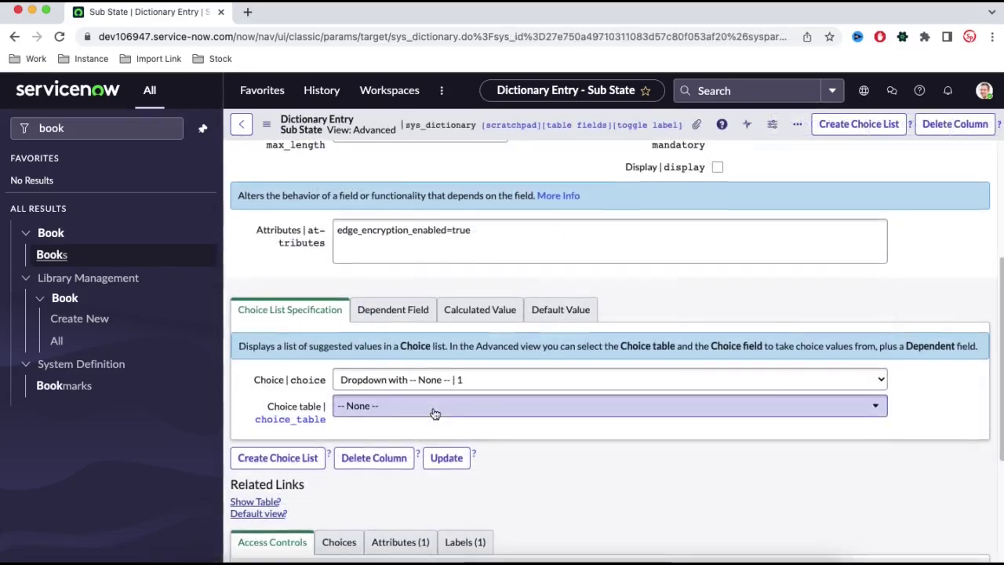
Make Sub State use a dependent field, set it to depend on State, and update the dictionary entry
click(415, 319)
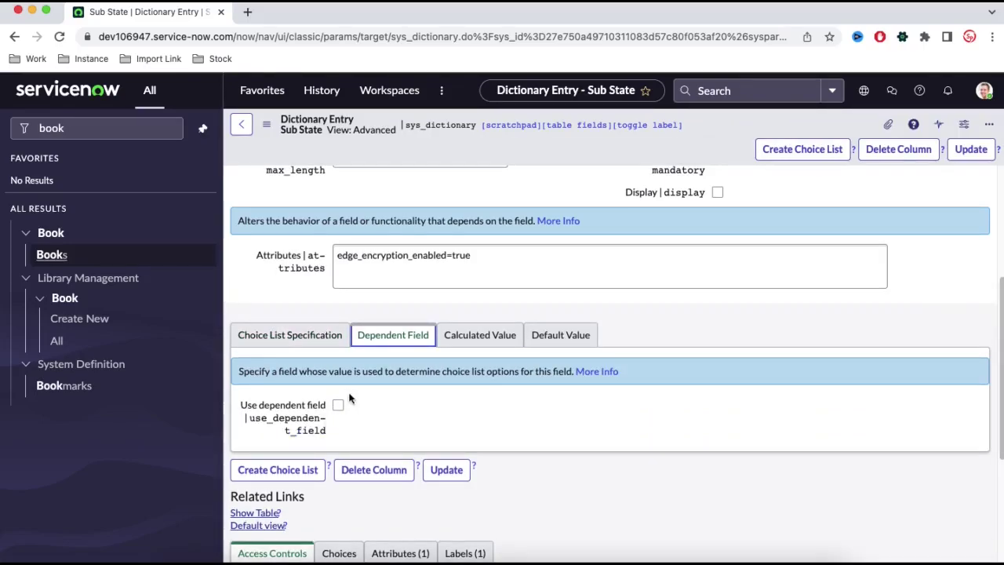
click(338, 405)
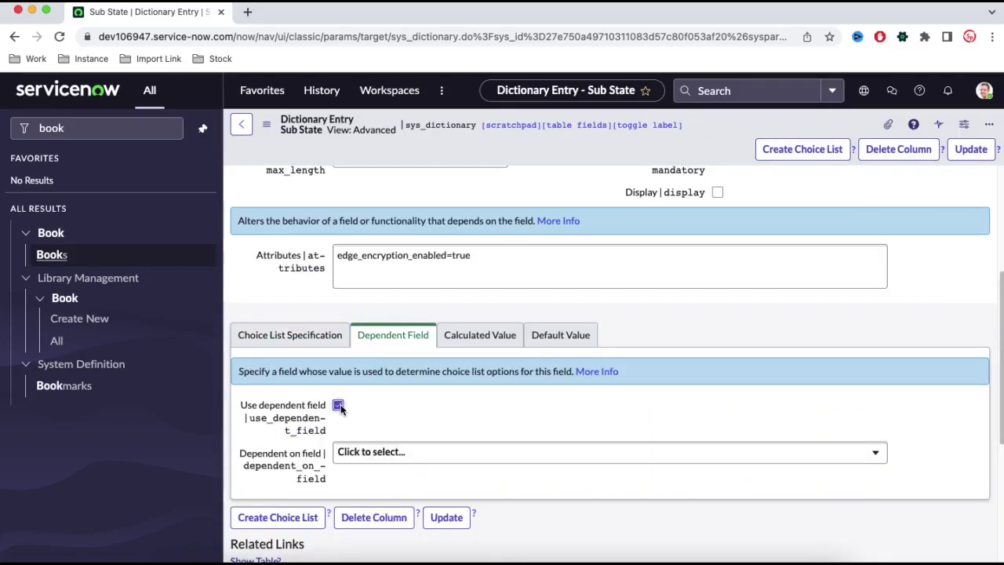
click(403, 455)
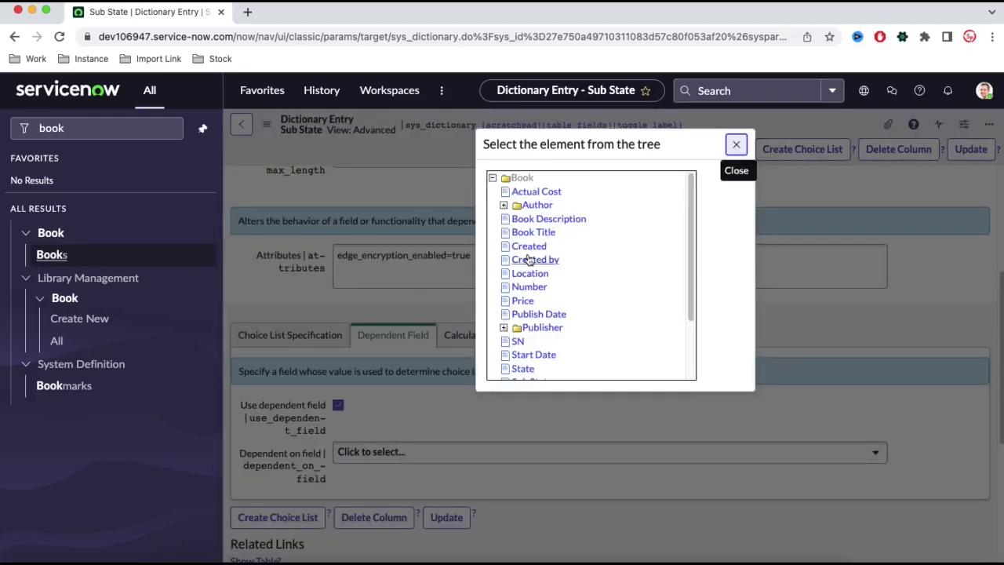
scroll(526, 334, down, 1)
click(529, 343)
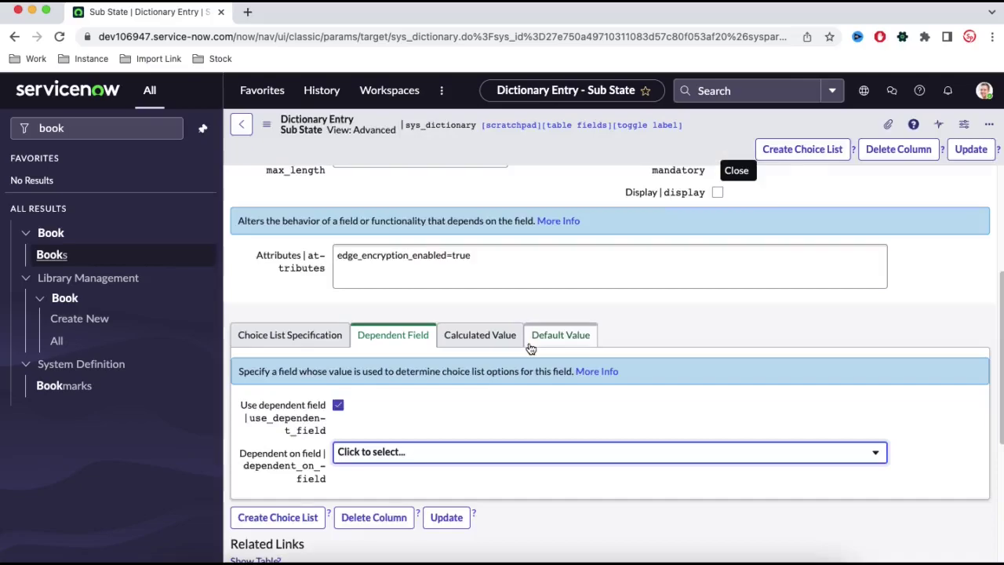
click(976, 157)
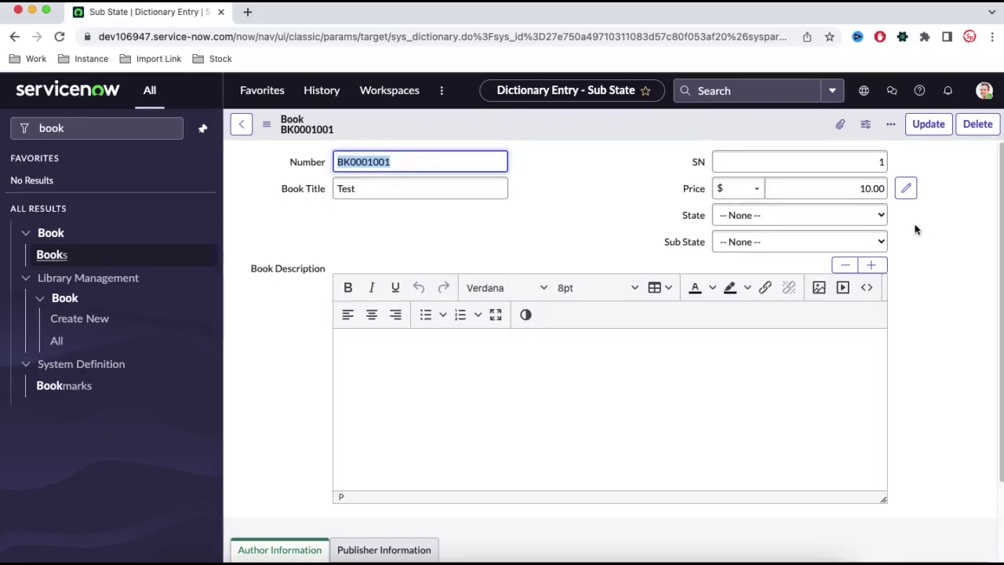
Set State to Review on the Book record and open the choice configuration for Sub State, leaving the record unsaved
click(788, 215)
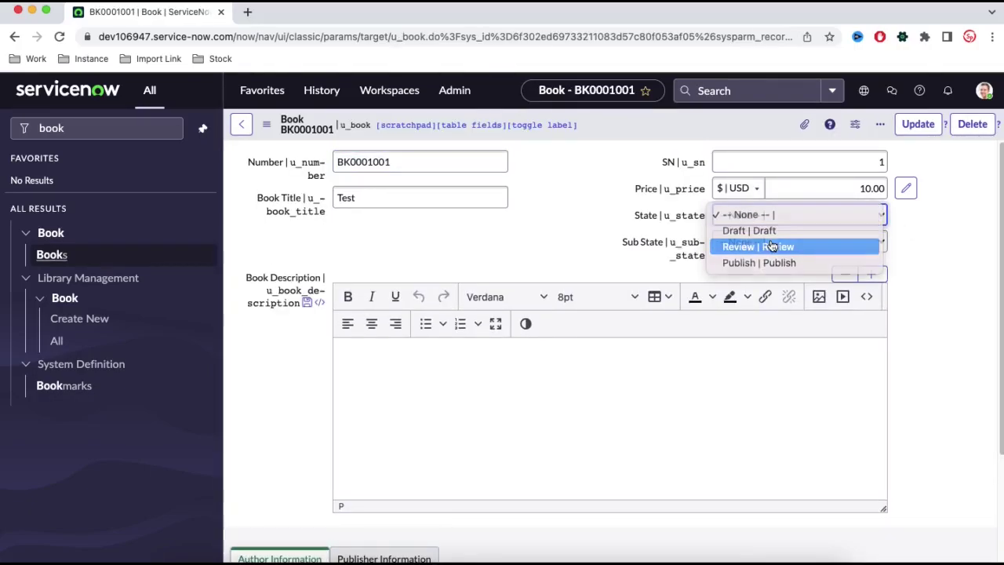
click(761, 246)
click(763, 243)
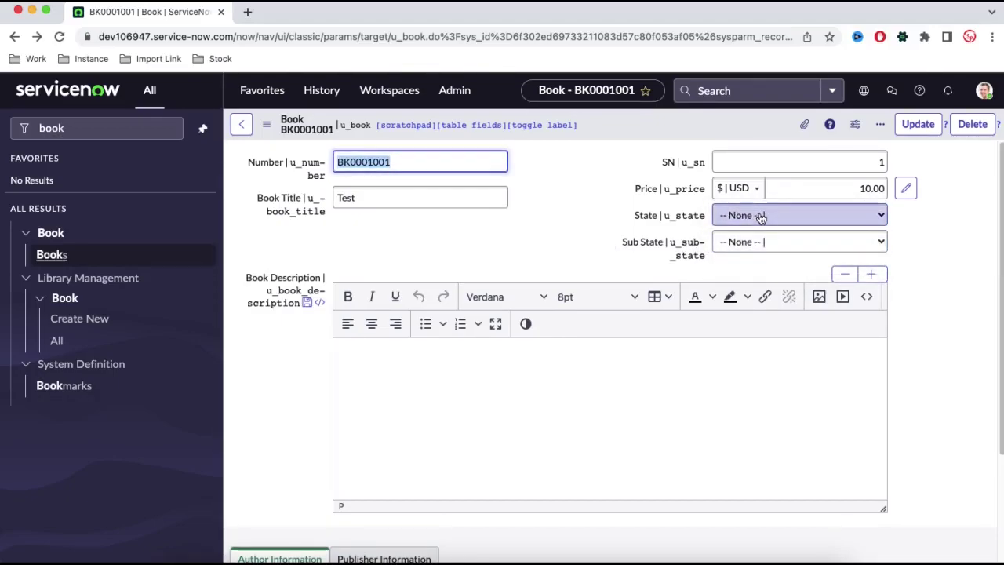
click(755, 217)
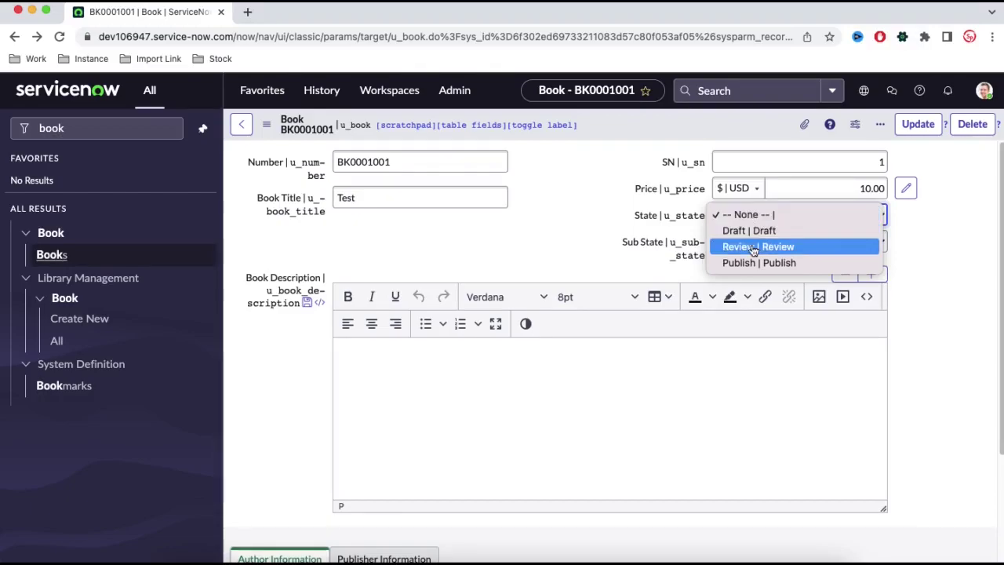
click(755, 246)
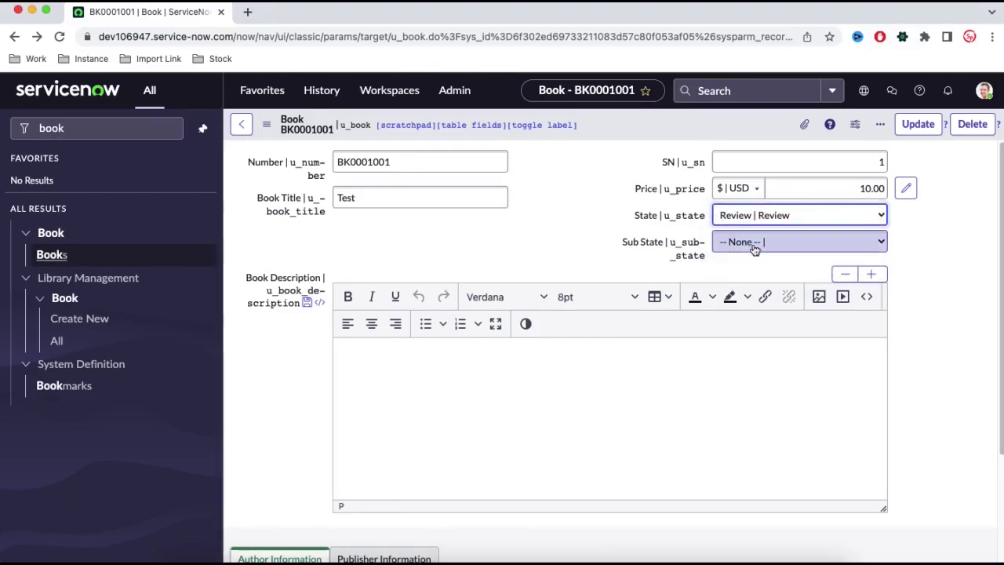
right_click(655, 246)
click(692, 308)
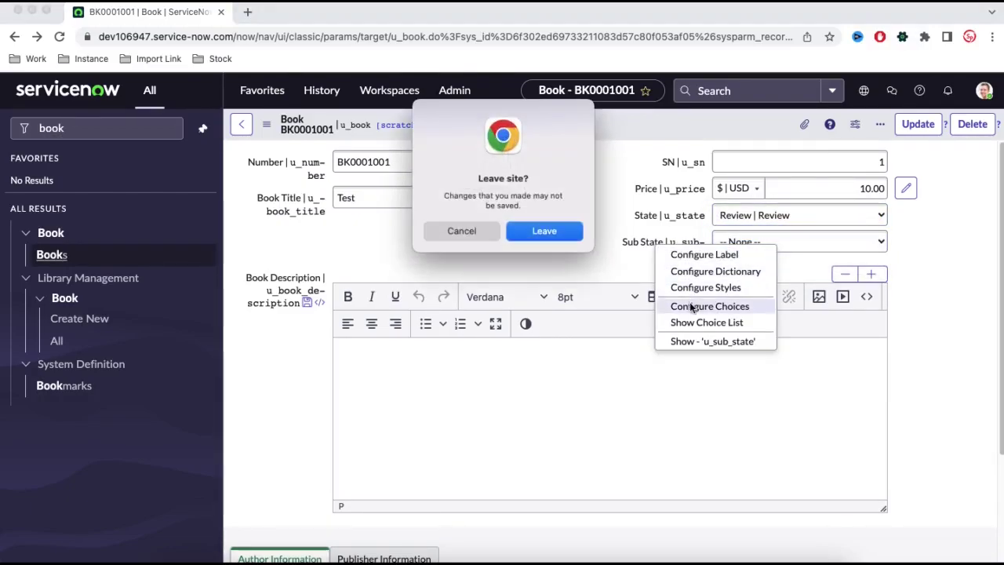
click(560, 233)
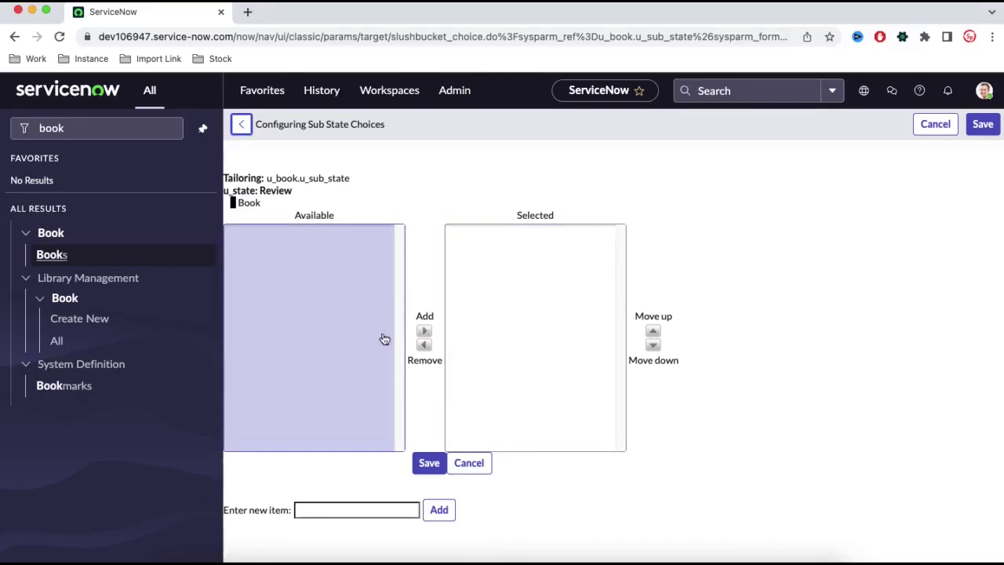
Add Peer Review and Editor Review as Sub State choices for the Review state and save them
click(358, 510)
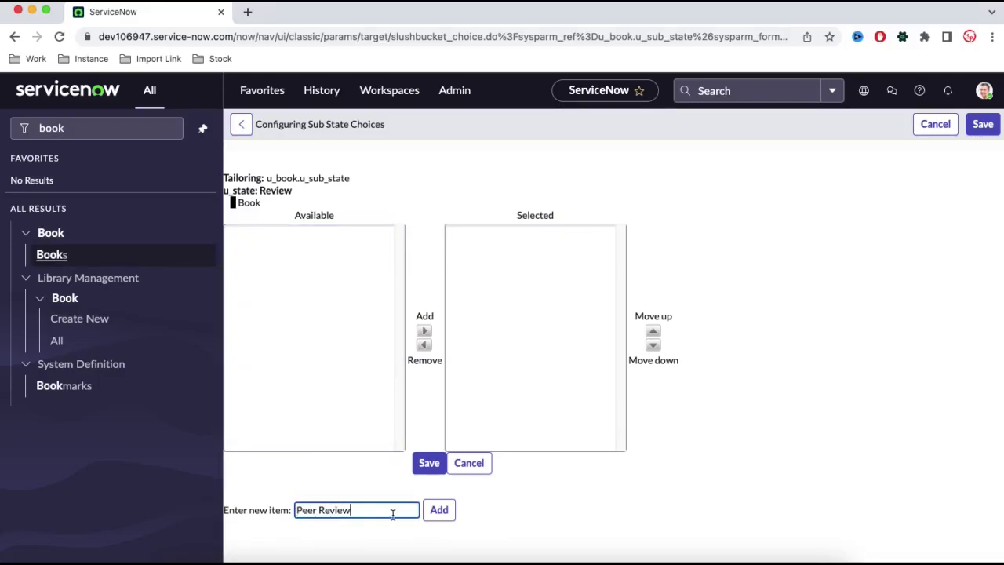
text(Peer Review)
click(440, 510)
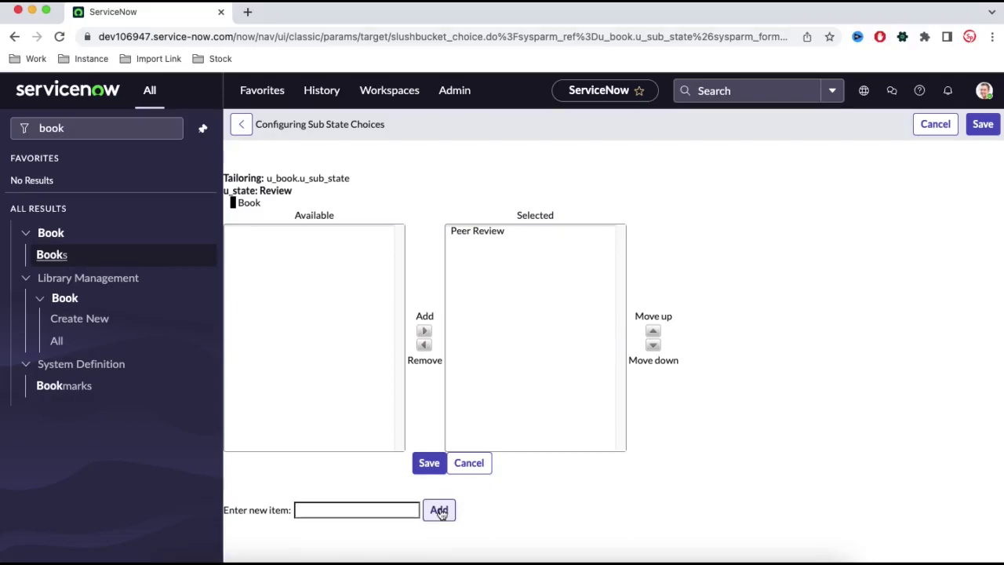
click(398, 508)
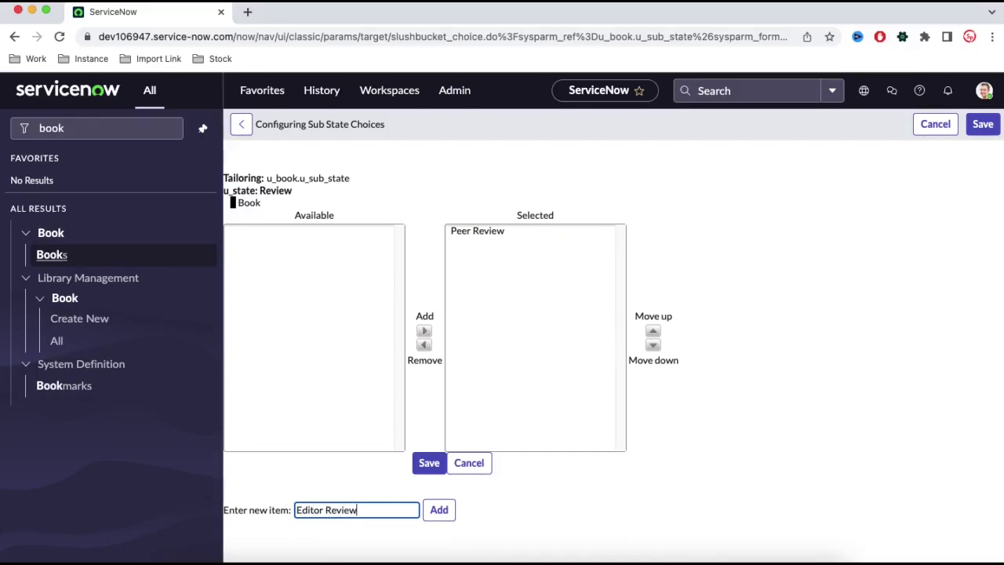
click(439, 510)
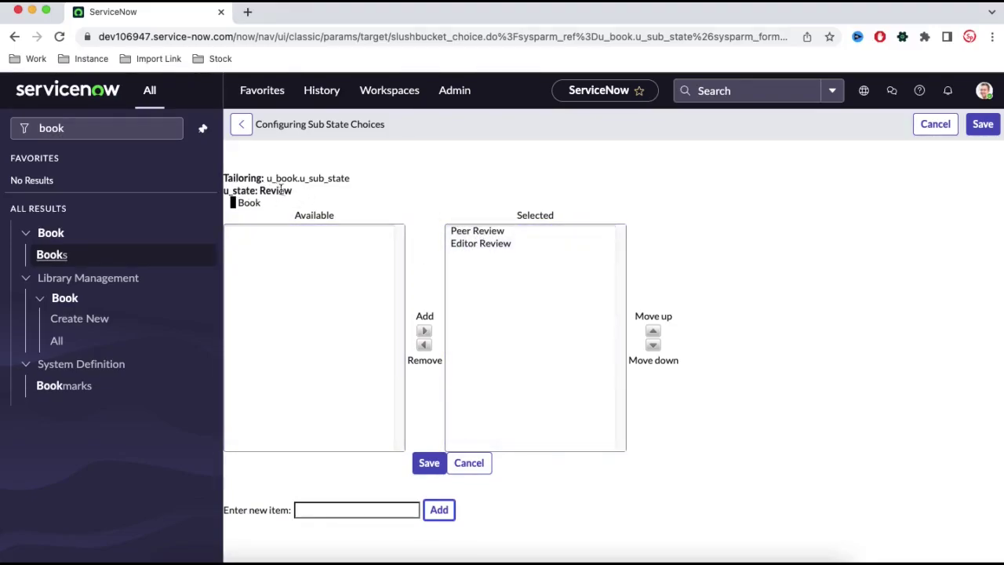
click(437, 469)
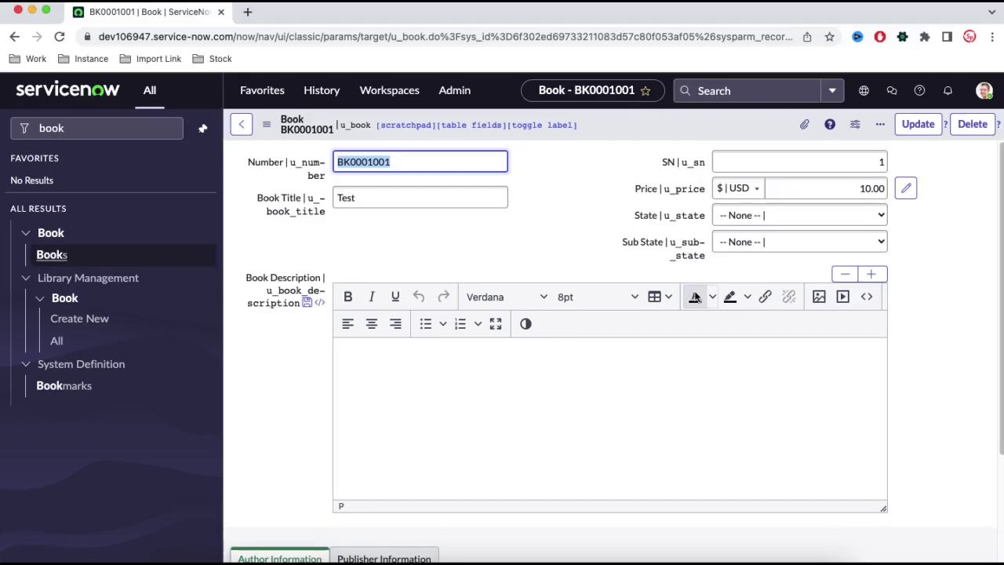
Check the Sub State options on the Book record with State set to None, Draft and Review
click(747, 248)
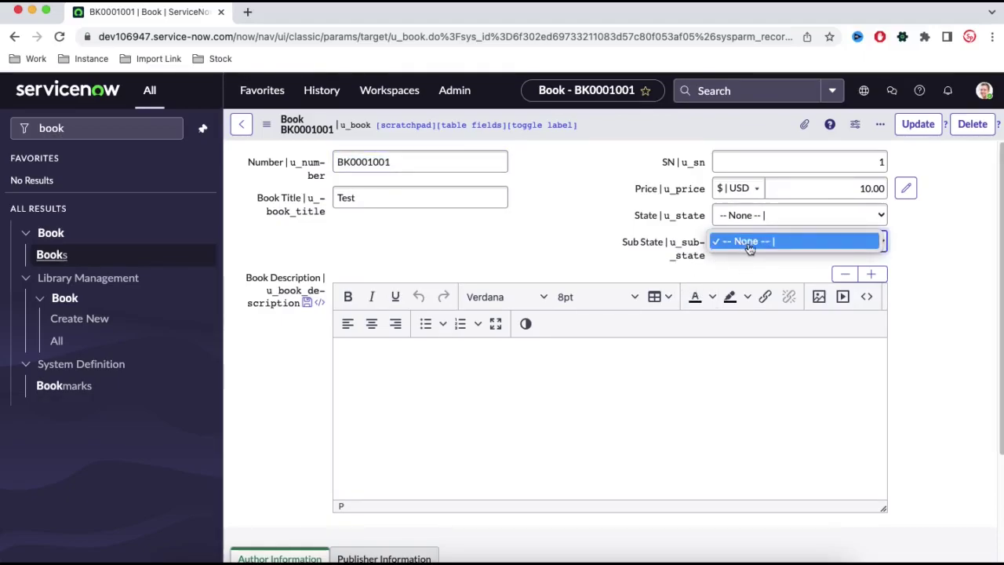
click(755, 224)
click(756, 227)
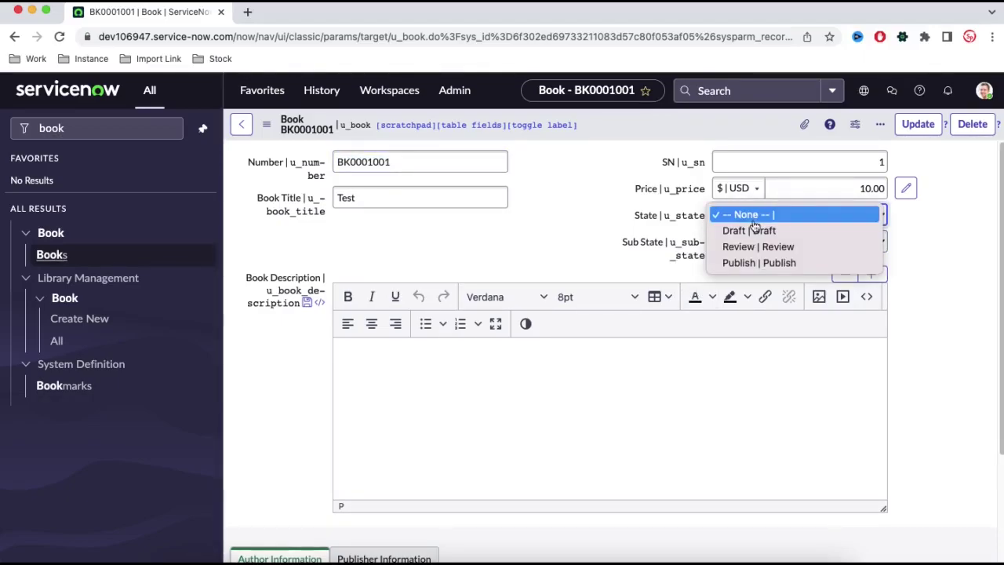
click(754, 228)
click(749, 242)
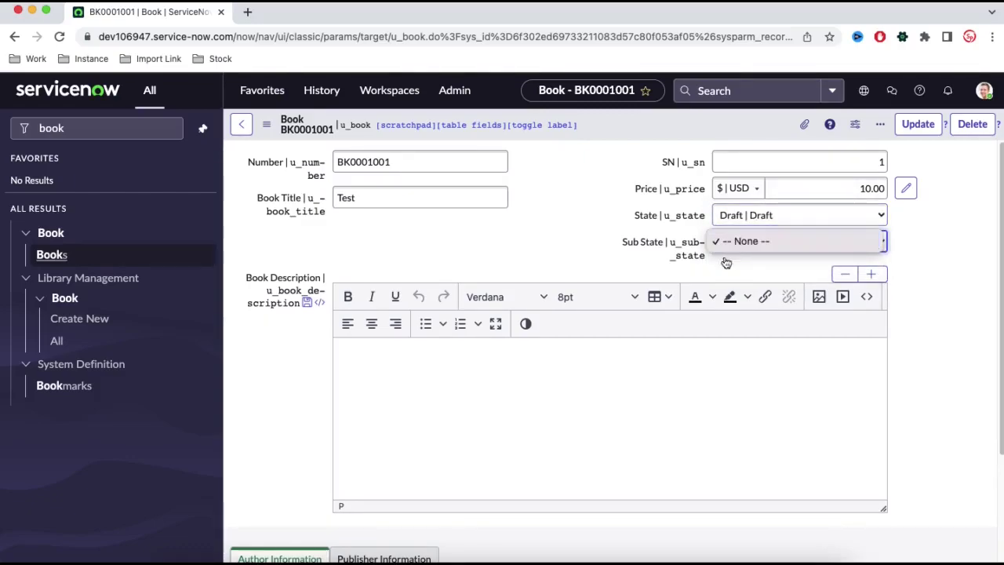
click(752, 227)
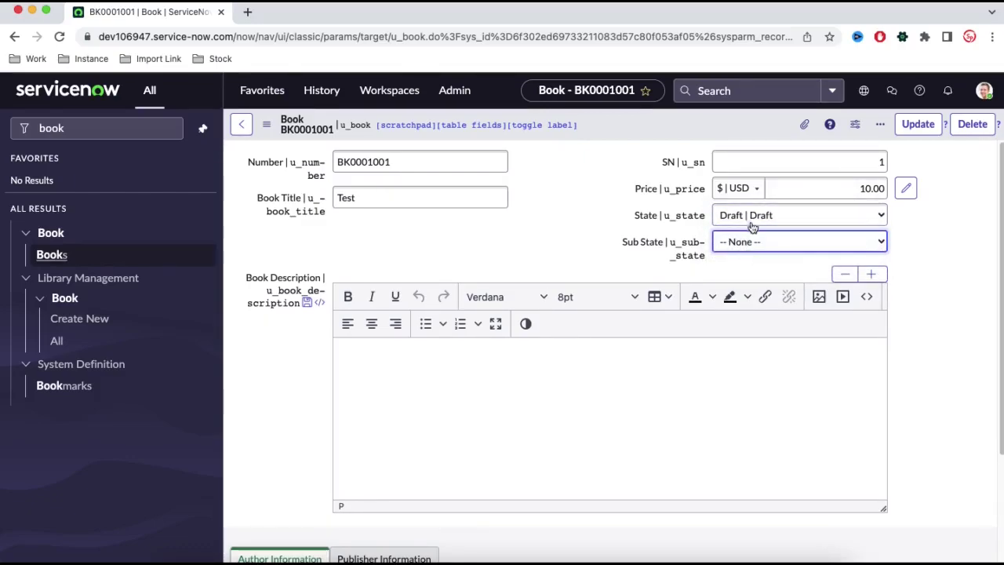
click(753, 225)
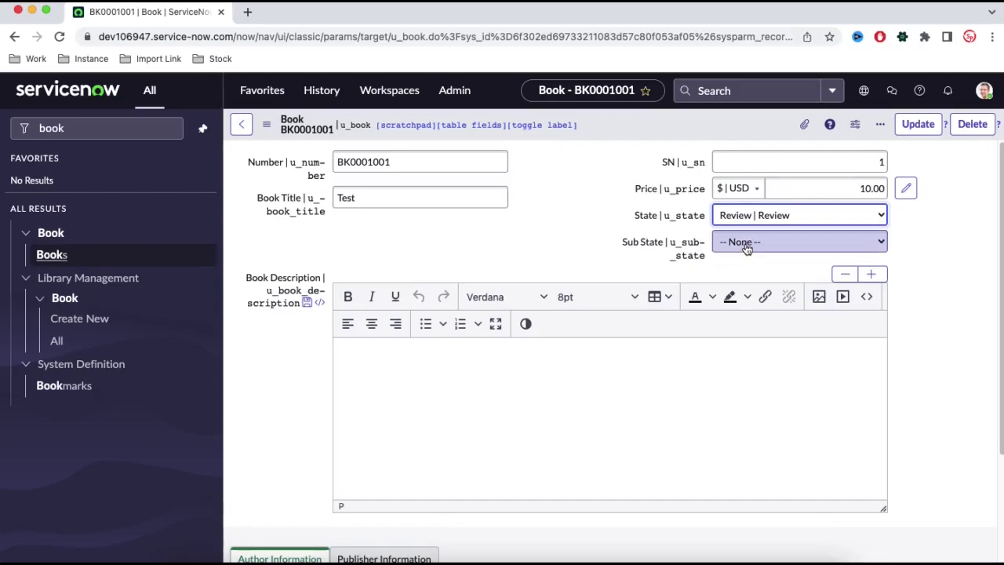
click(750, 241)
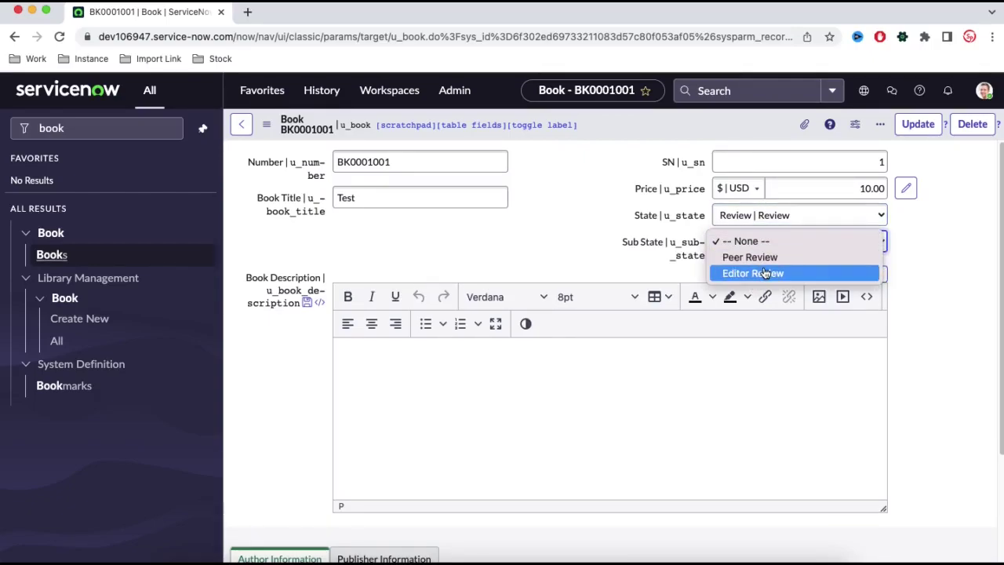
click(688, 250)
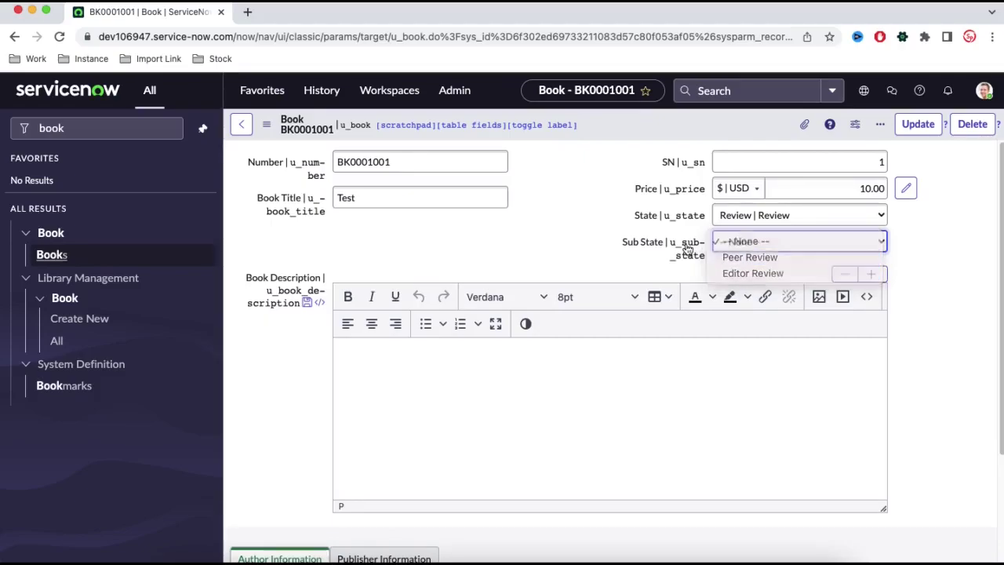
Set State to Publish, check its Sub State options, and open the Sub State choice configuration without saving the record
click(753, 225)
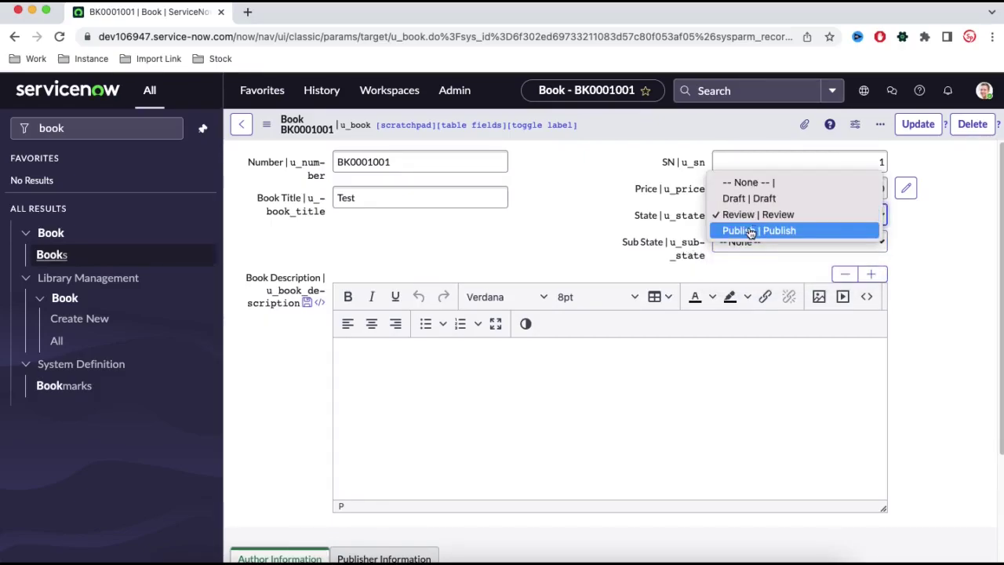
click(752, 229)
click(748, 243)
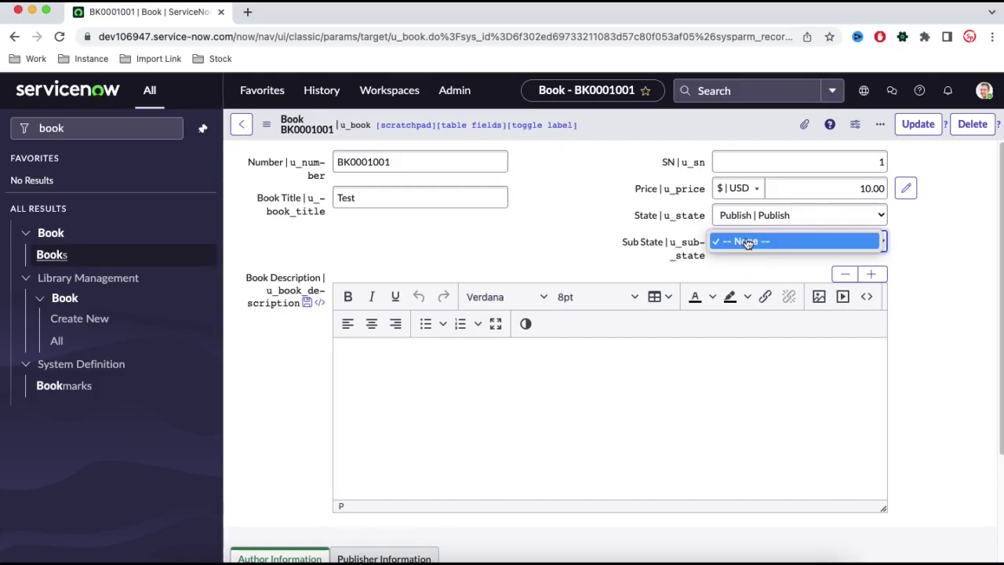
click(686, 250)
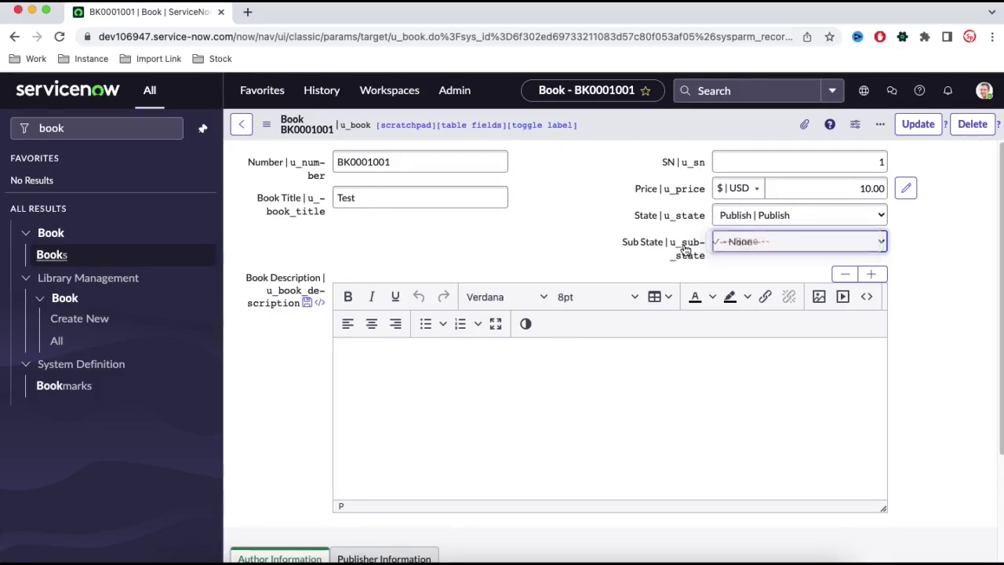
right_click(684, 248)
click(722, 306)
click(565, 231)
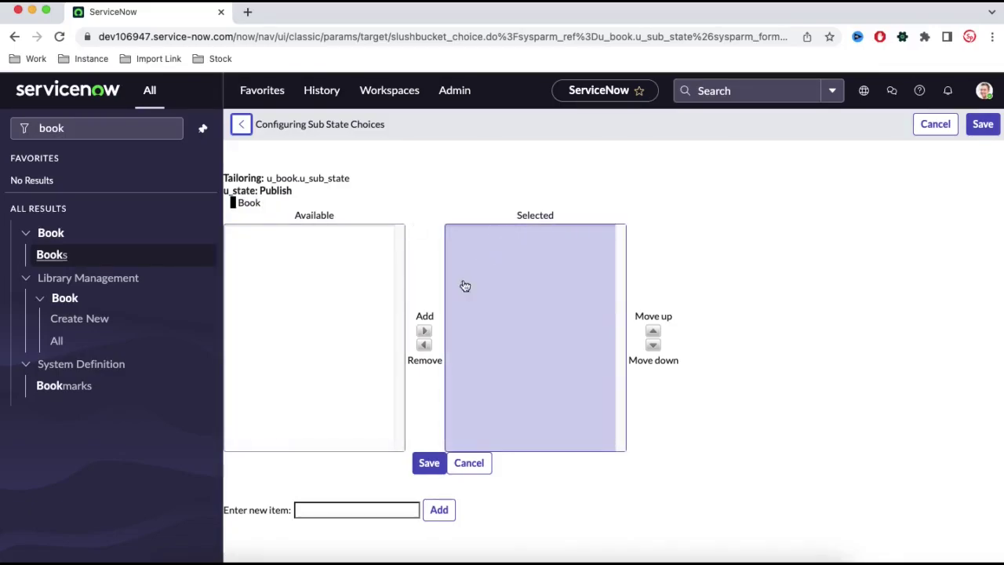
Add Print and Distribute as Sub State choices for the Publish state and save them
click(356, 510)
text(Print)
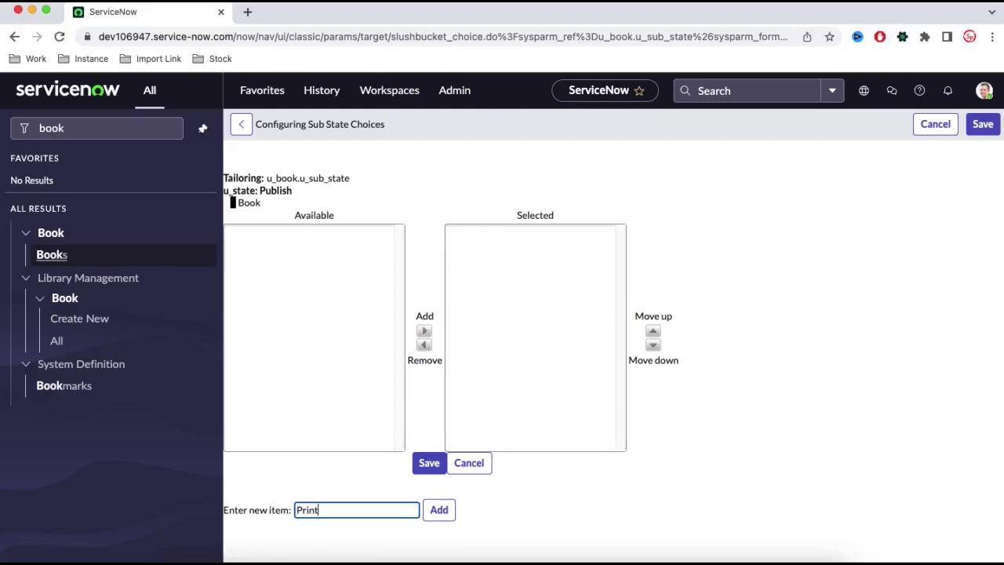
click(439, 510)
click(385, 507)
text(Distr)
click(440, 510)
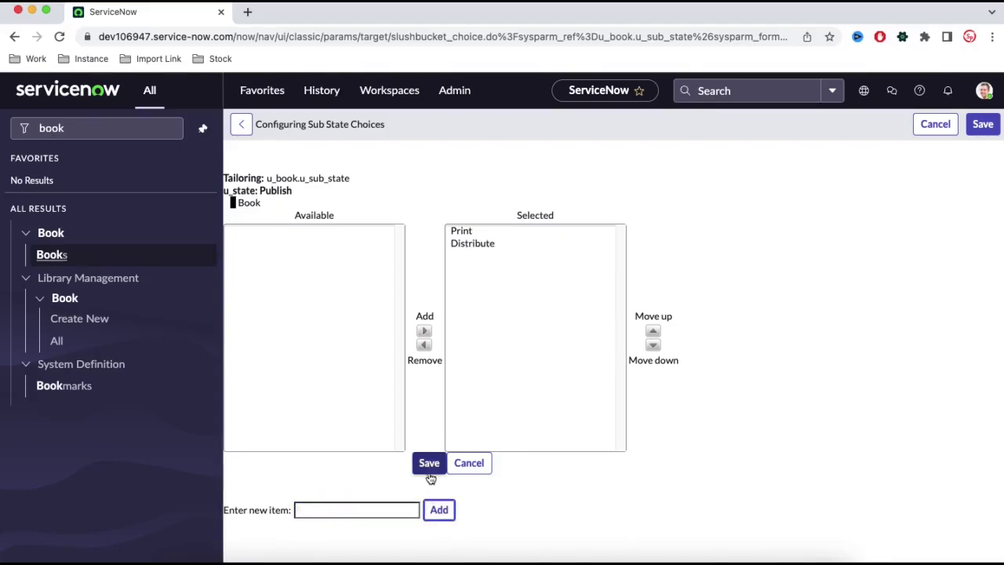
click(430, 471)
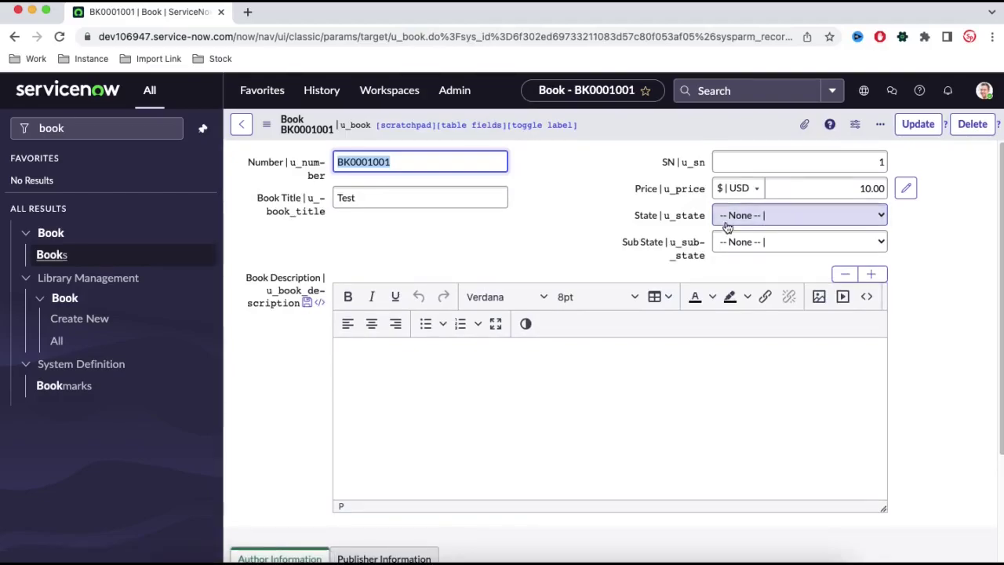
Check the Sub State options on the Book record with State at None and at Draft
click(737, 242)
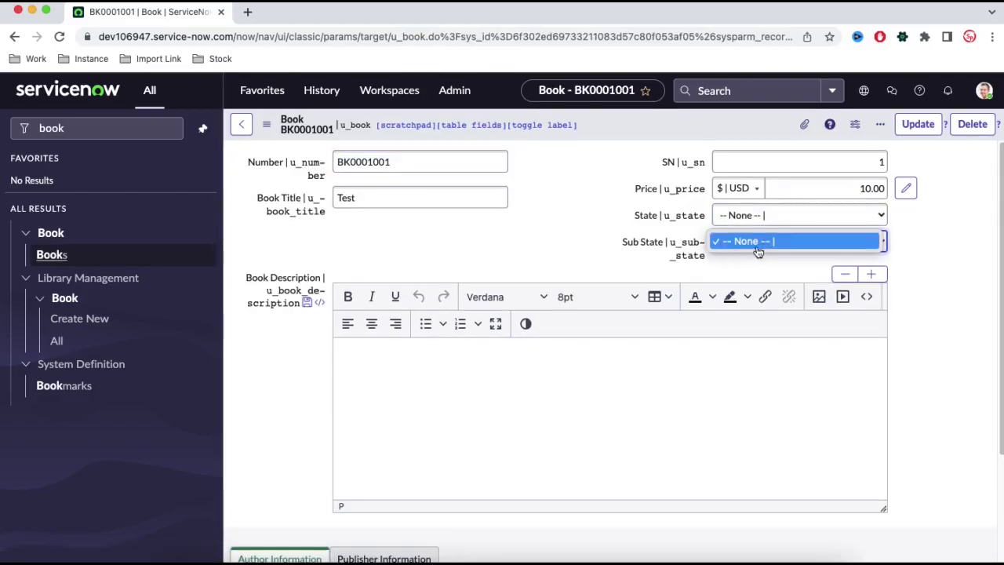
click(747, 247)
click(734, 223)
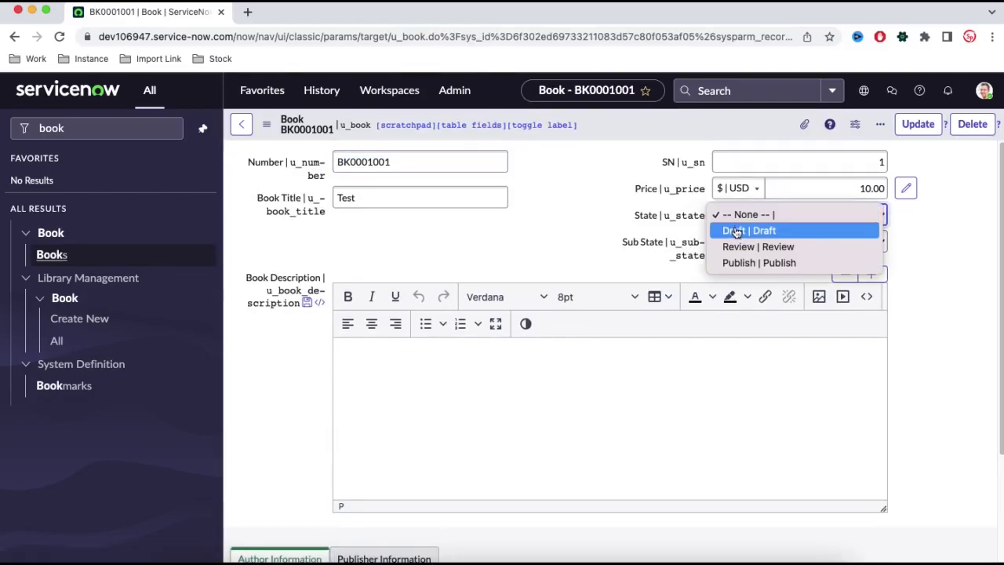
click(736, 233)
click(745, 243)
click(734, 248)
click(732, 250)
click(655, 249)
Set State to Review on the Book record and check its Sub State options
click(753, 220)
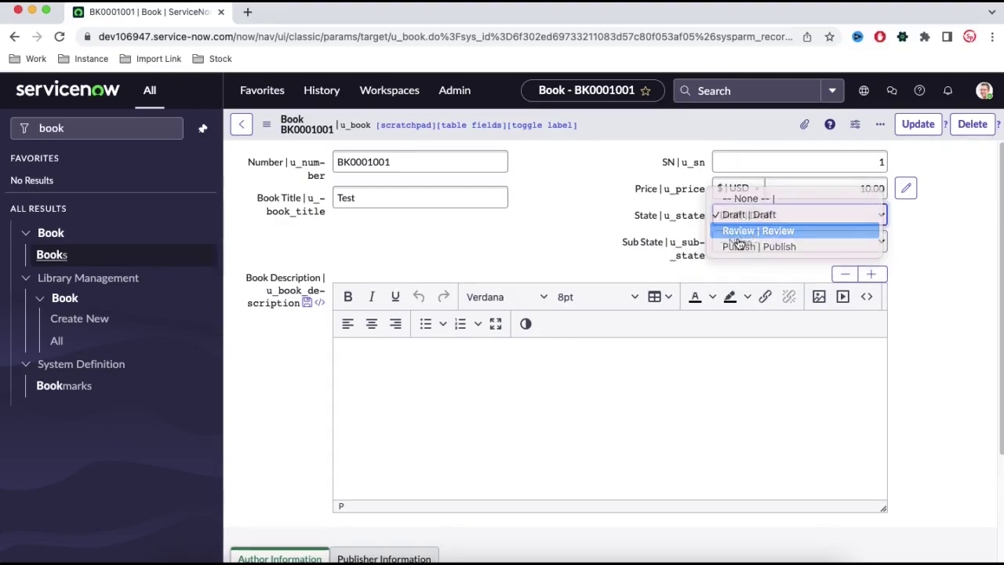
click(753, 229)
click(738, 243)
click(737, 244)
click(730, 242)
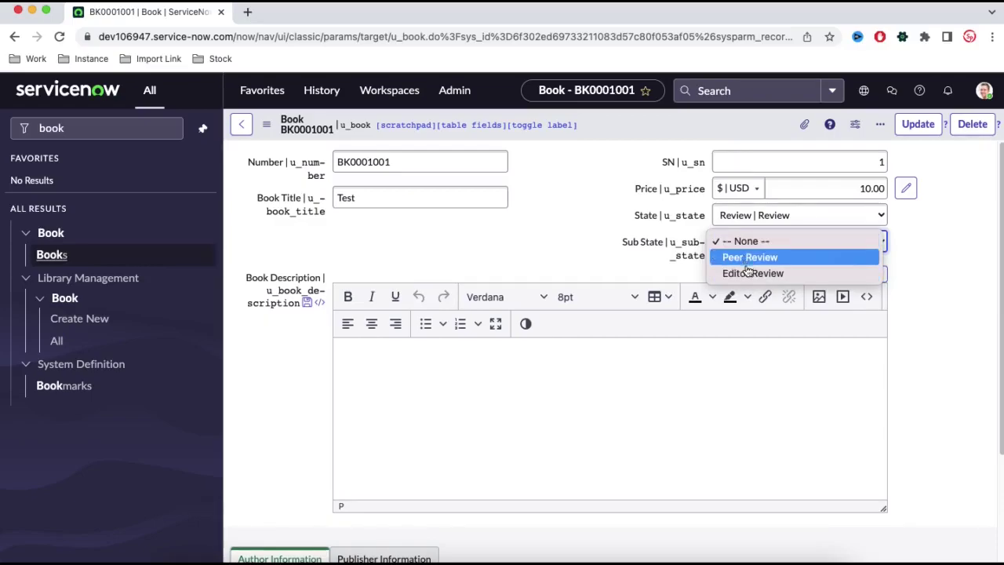
Set State to Publish on the Book record and check its Sub State options
click(745, 218)
click(744, 217)
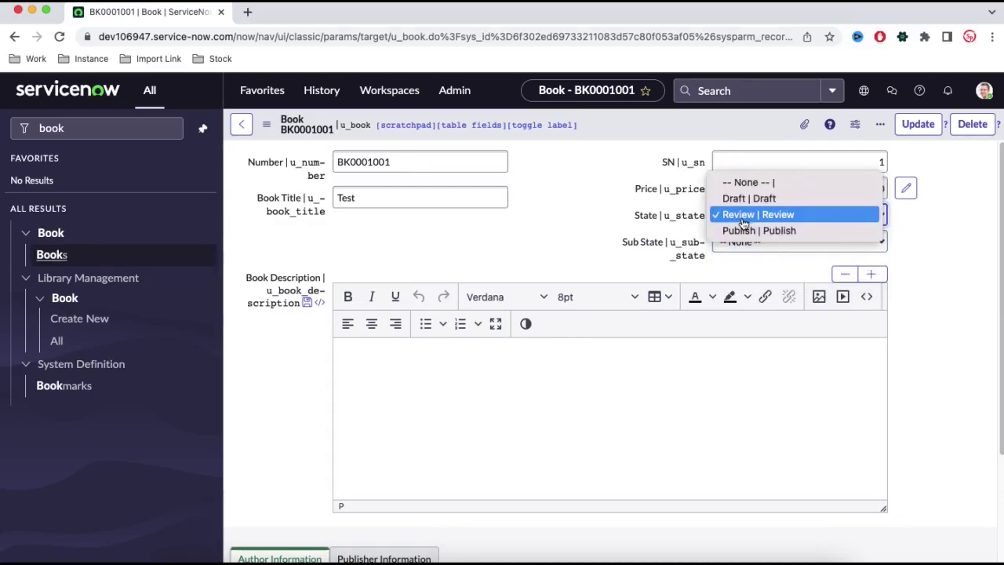
click(744, 230)
click(742, 242)
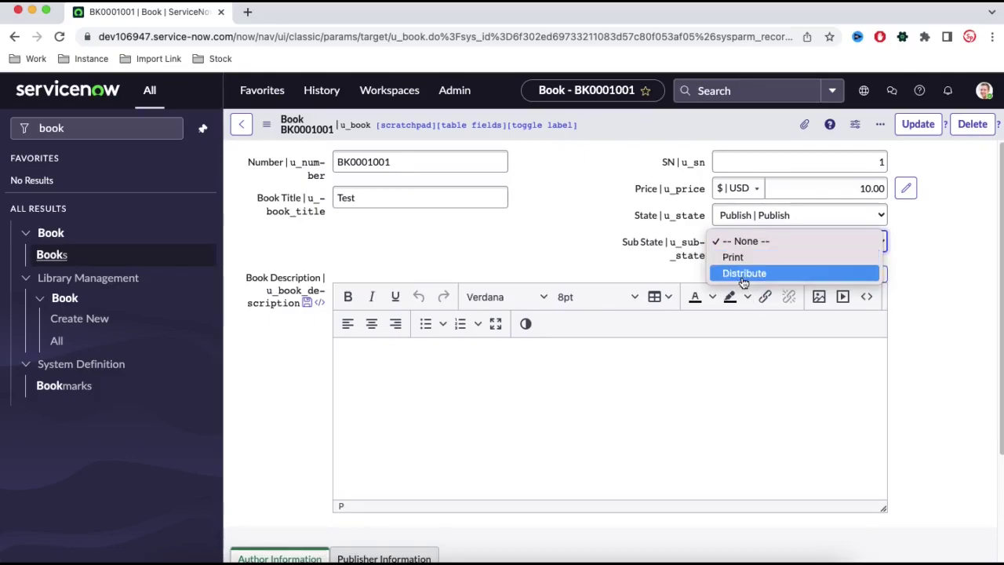
click(663, 220)
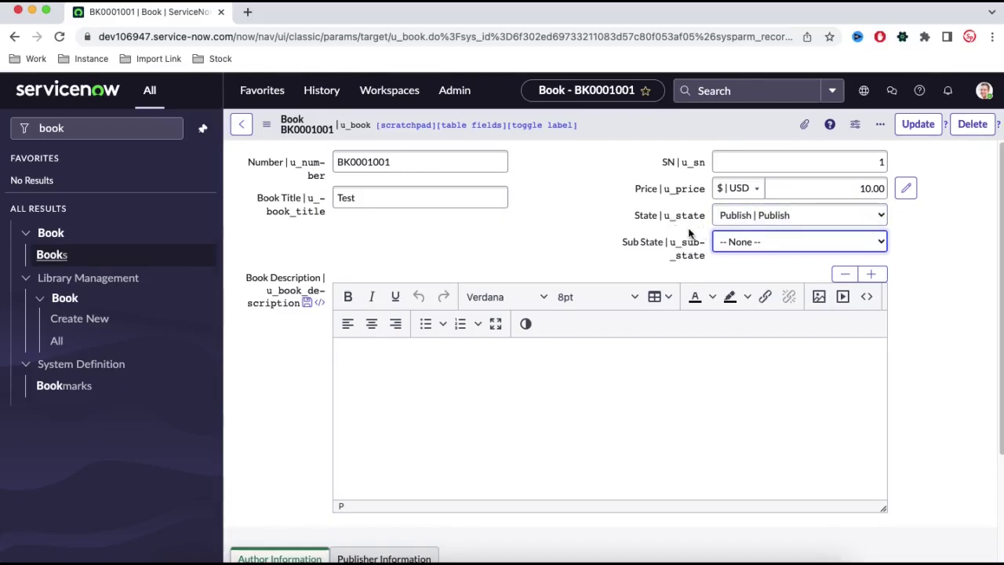
scroll(656, 241, down, 3)
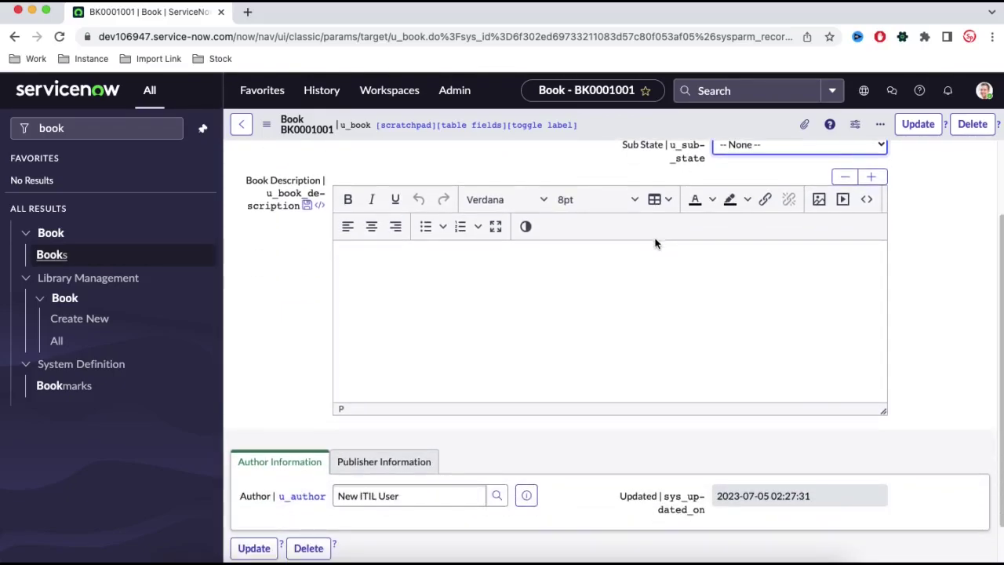
scroll(646, 290, up, 3)
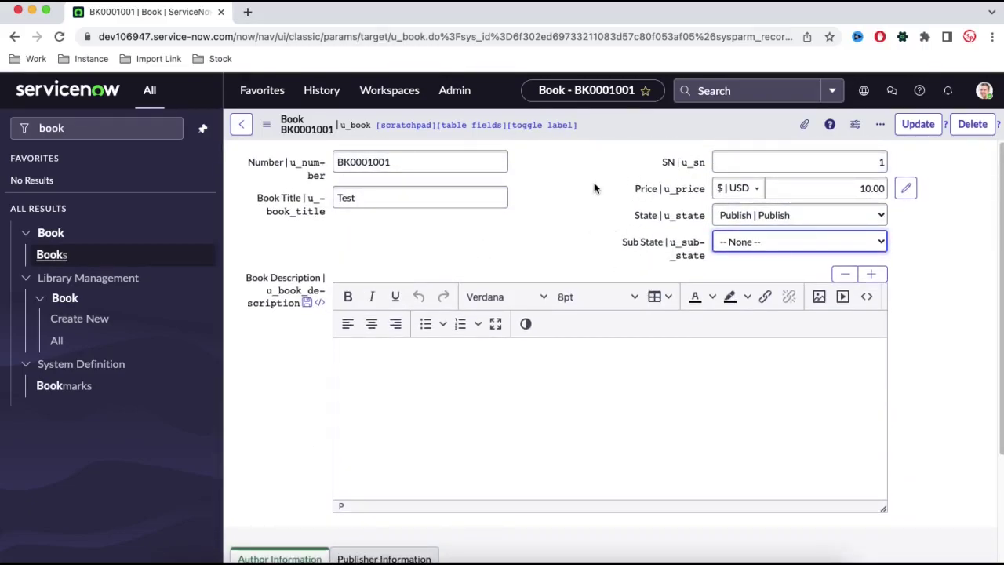
Open the Book form's layout configuration, leaving the record without saving its changes
right_click(618, 131)
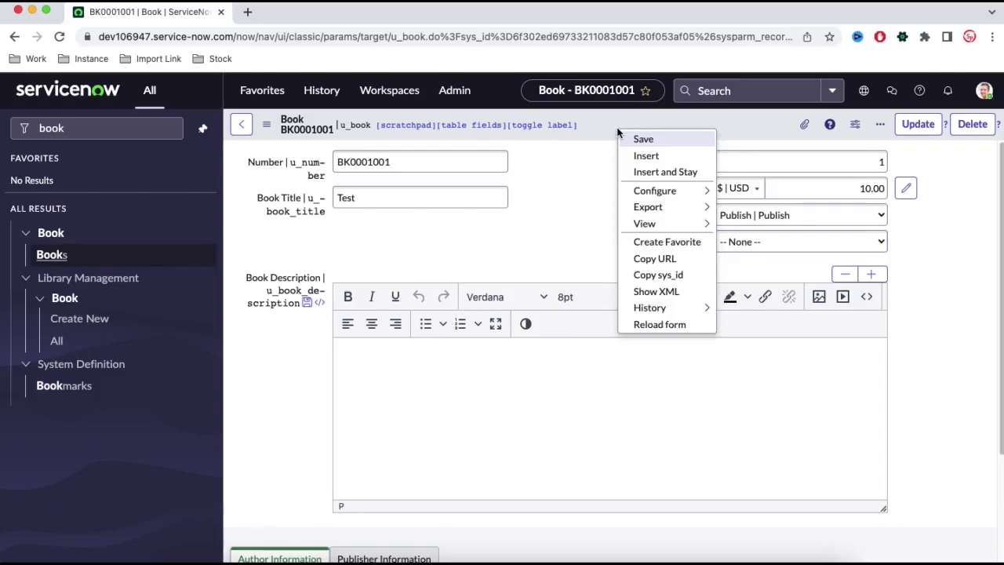
mouse_move(651, 192)
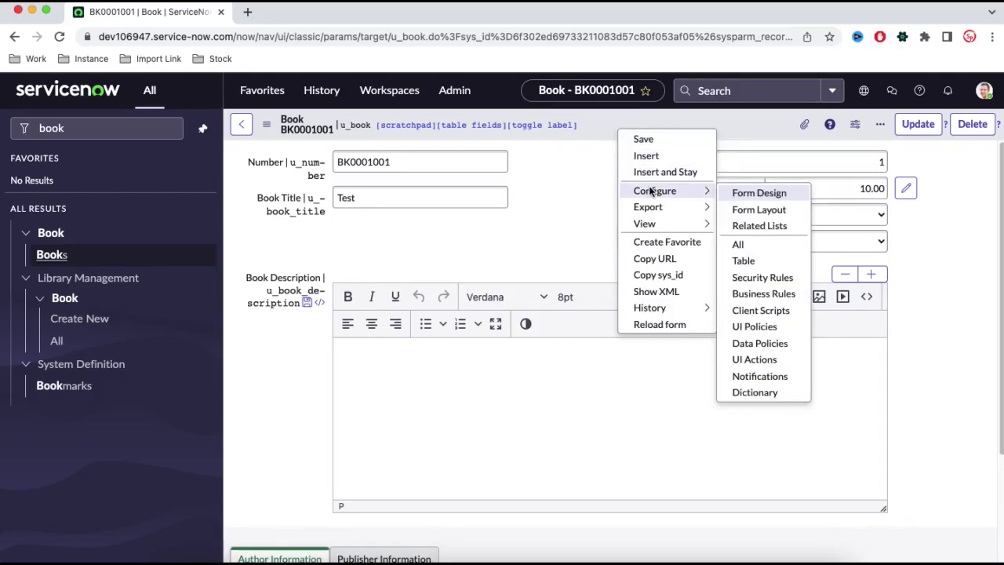
click(758, 209)
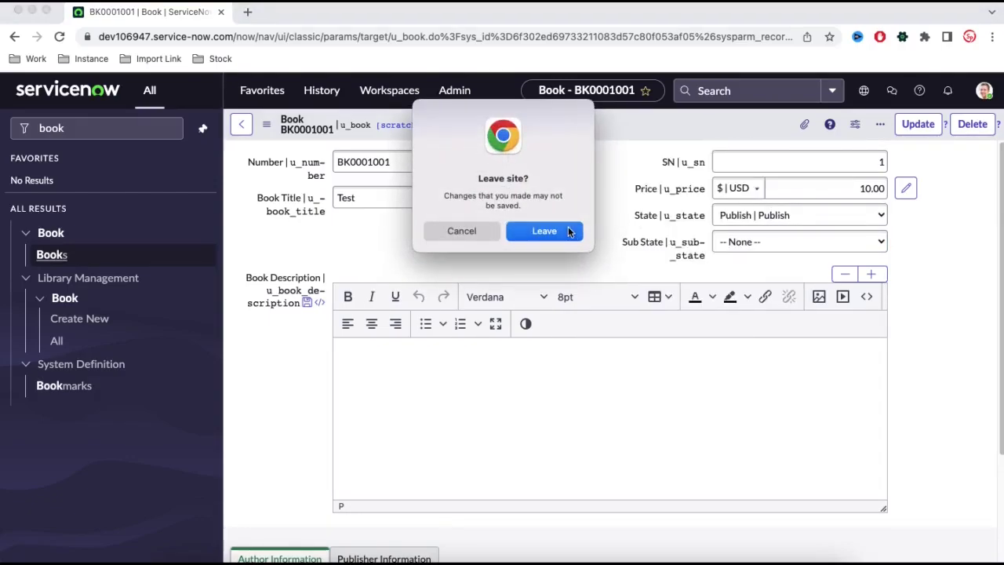
click(568, 231)
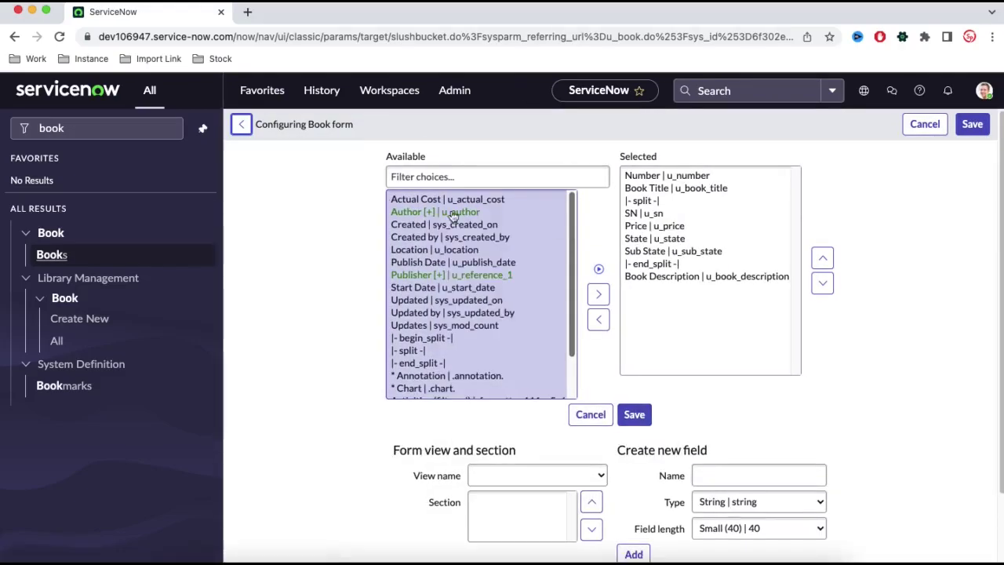
Find Client Scripts, open it in a separate browser tab, and start a new record showing technical field names to view its Table field
drag(89, 133, 28, 127)
text(client sc)
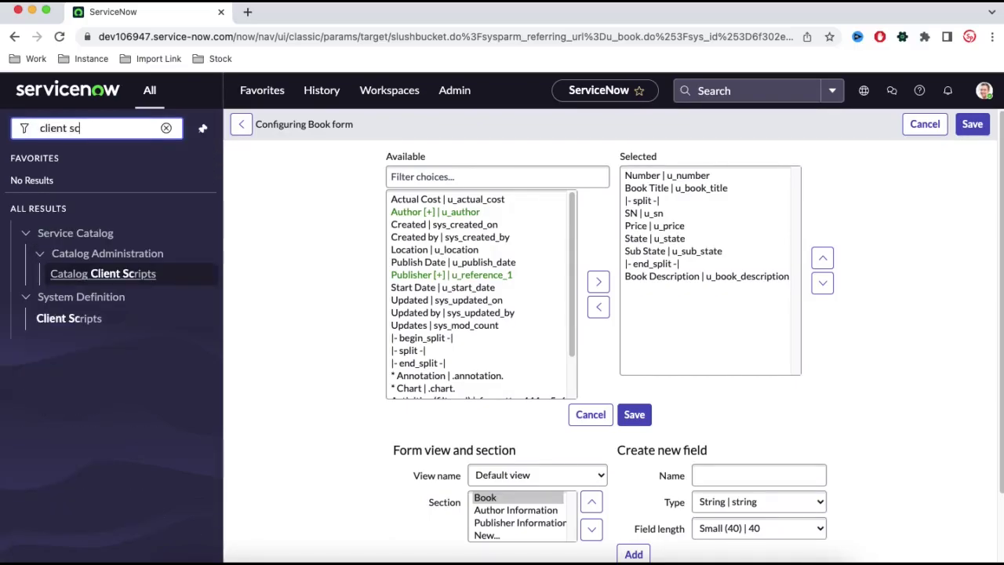
super+click(81, 321)
click(281, 11)
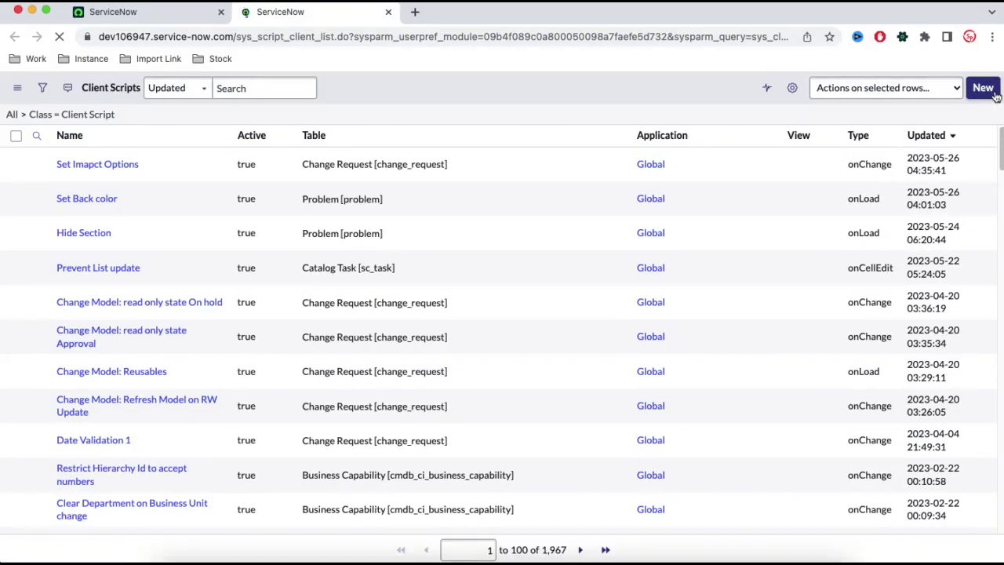
click(983, 89)
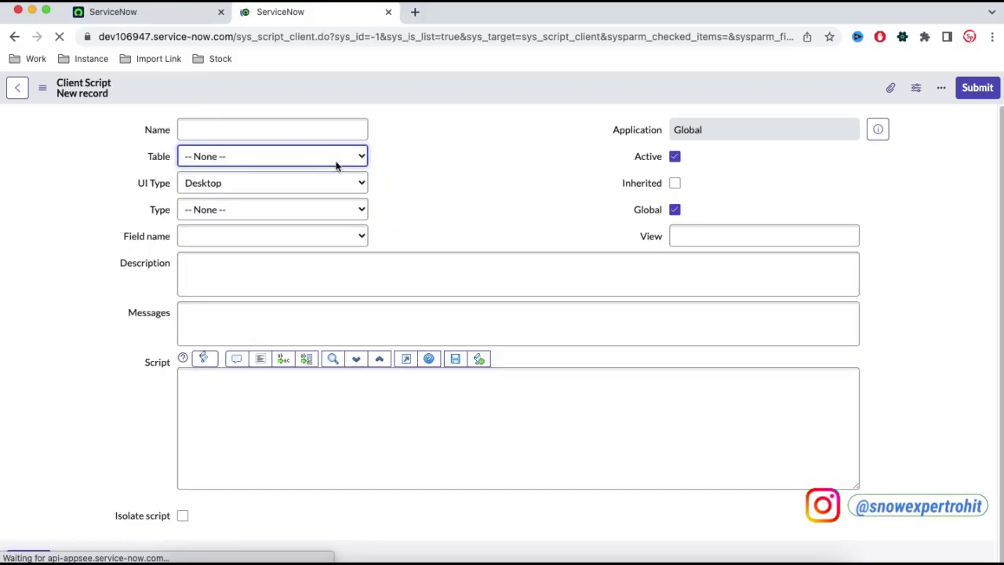
click(336, 165)
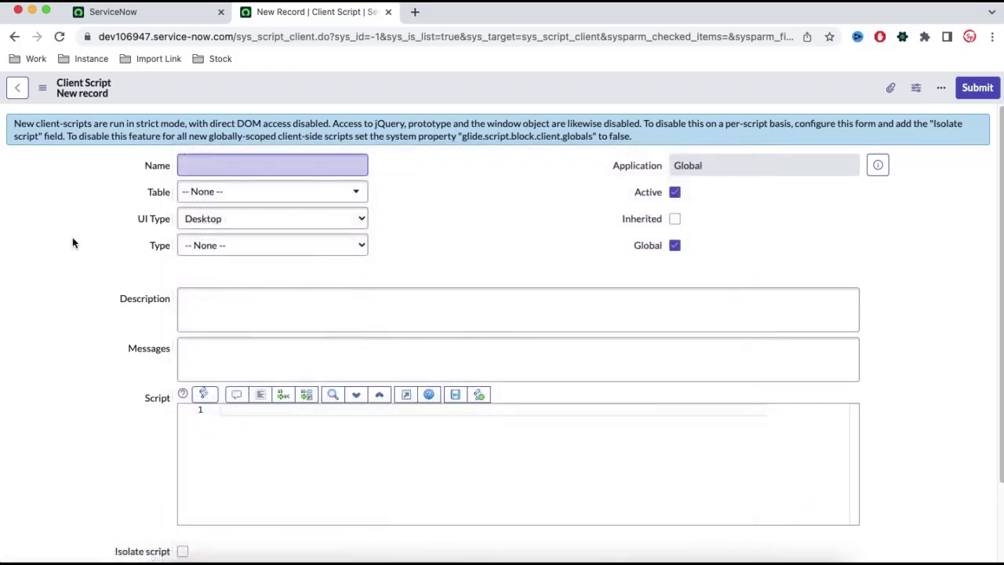
double_click(73, 237)
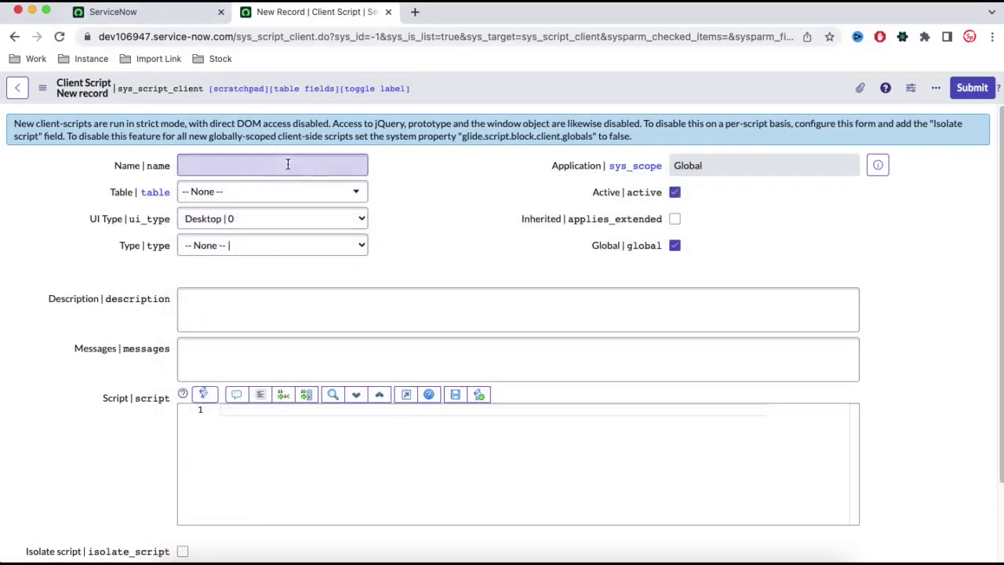
Return to the Book form configuration and add a new field named Table with type Table Name
click(174, 22)
click(736, 477)
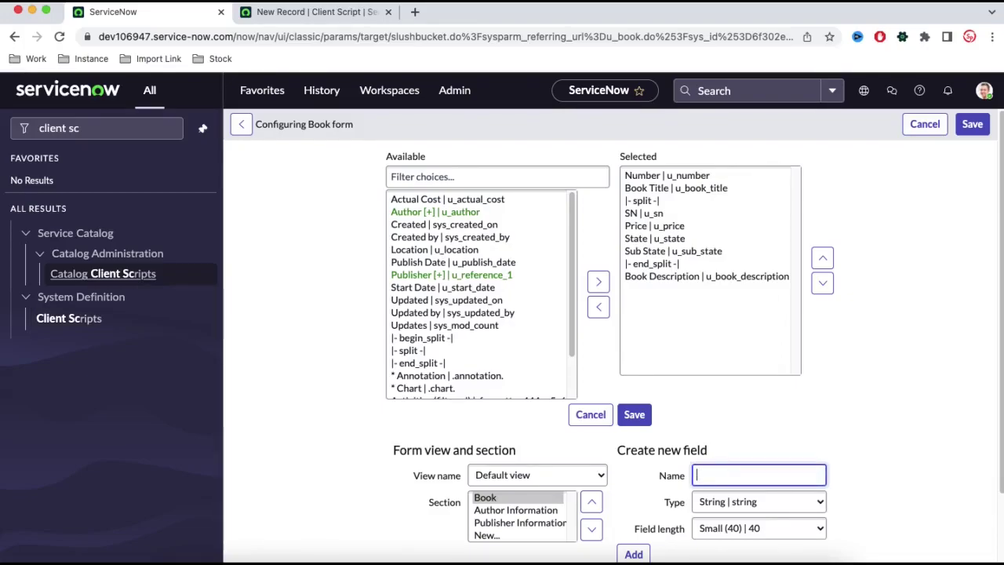
text(Table)
click(807, 506)
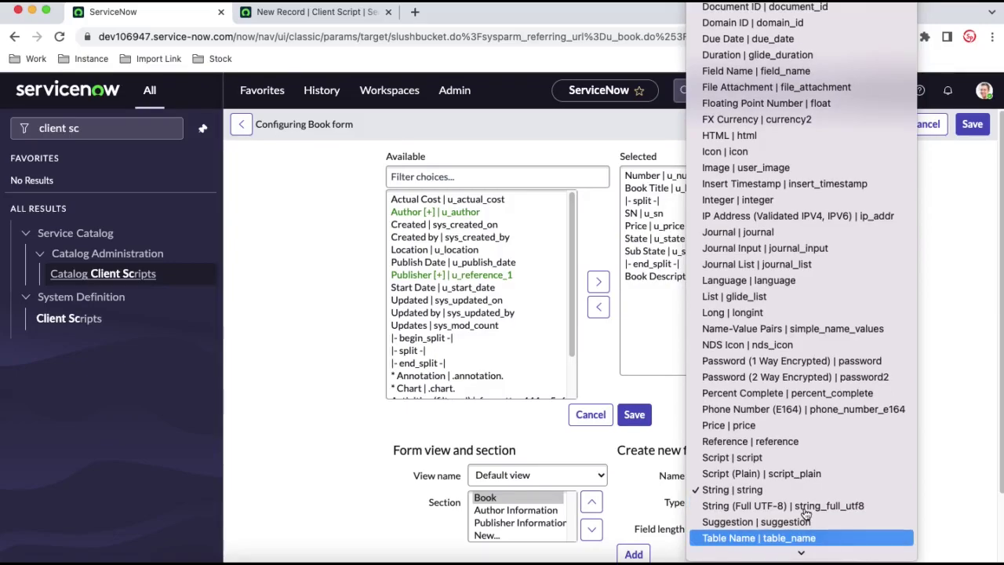
key(Return)
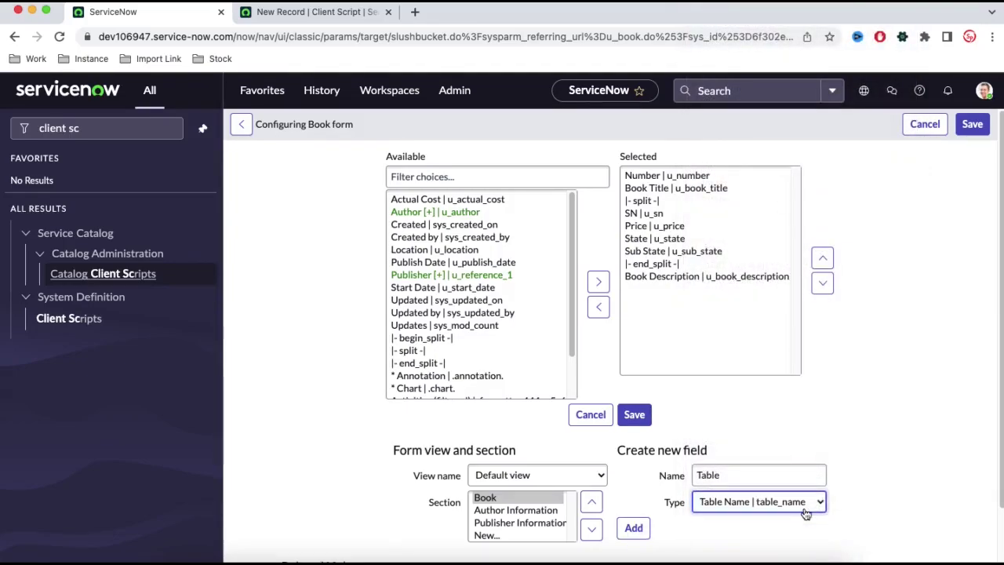
click(636, 528)
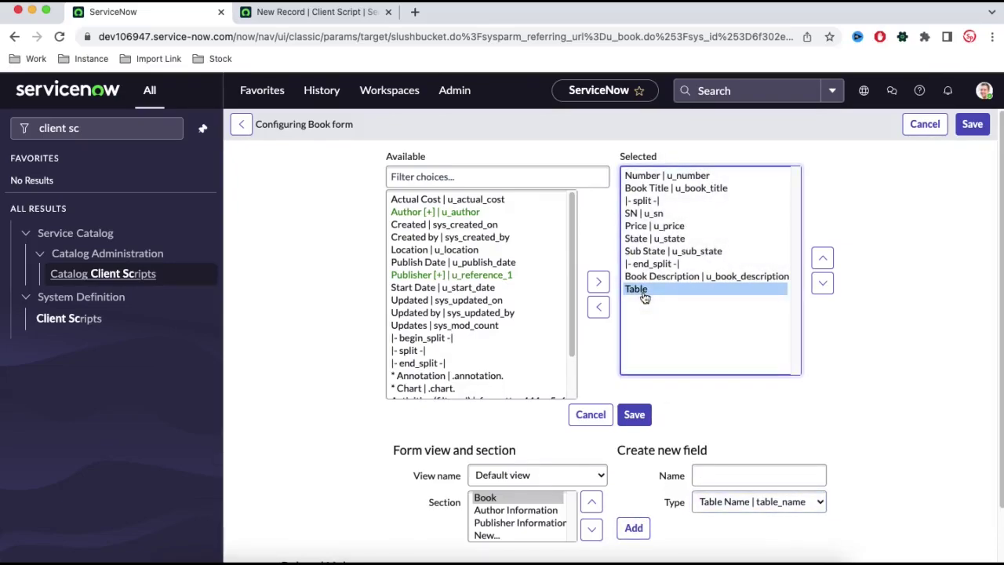
Move the Table field directly below Book Title and save the Book form layout
click(824, 259)
click(823, 258)
click(824, 258)
click(824, 258)
click(824, 258)
click(824, 258)
click(824, 258)
click(634, 415)
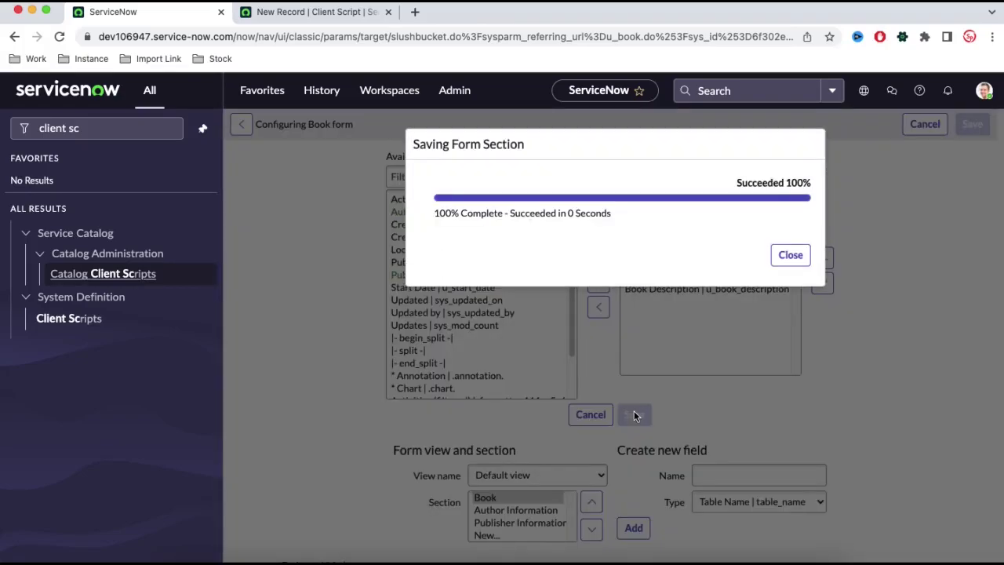
click(789, 253)
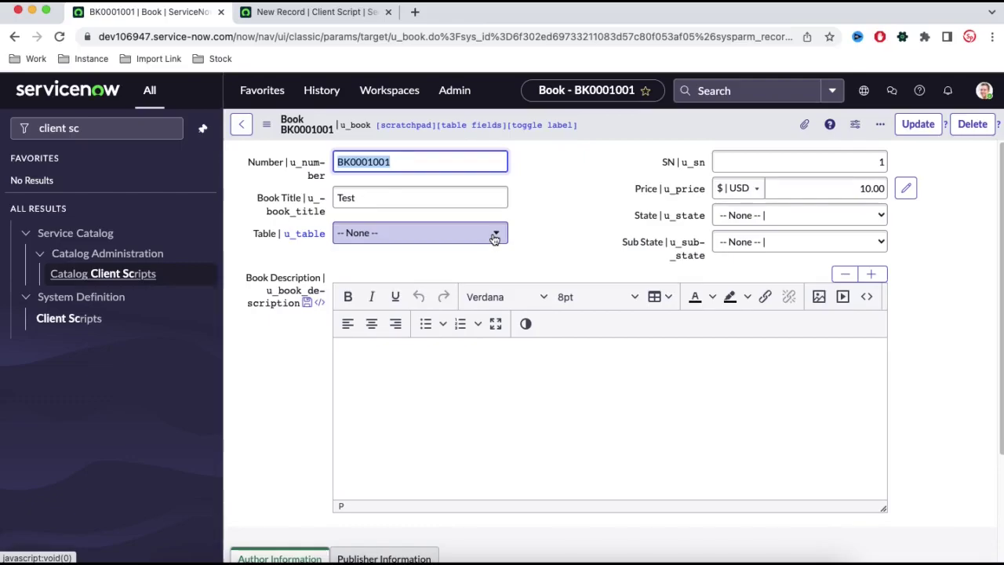
Browse the available choices of the Table field on the Book record without selecting one
click(495, 235)
scroll(434, 341, down, 15)
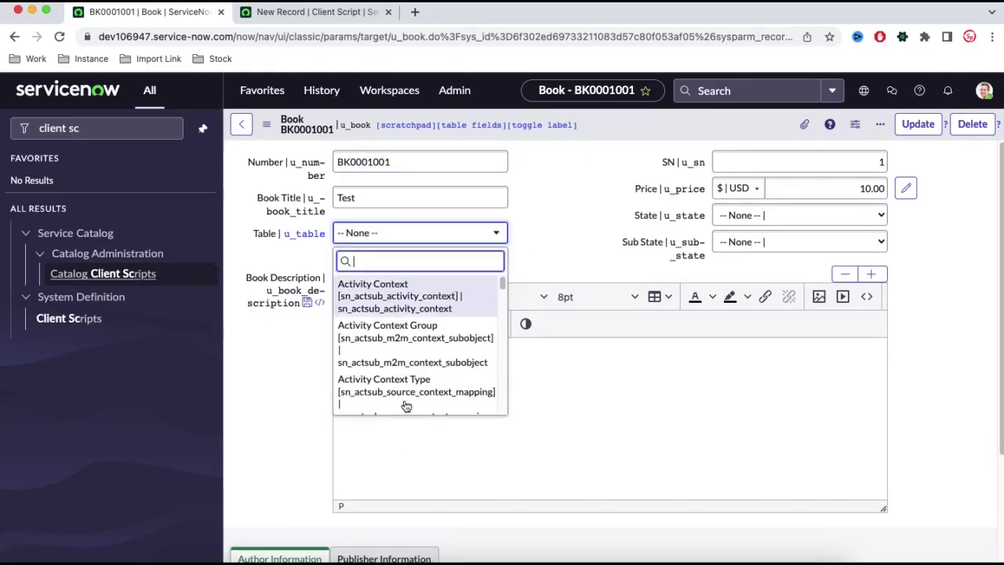
scroll(439, 360, down, 1)
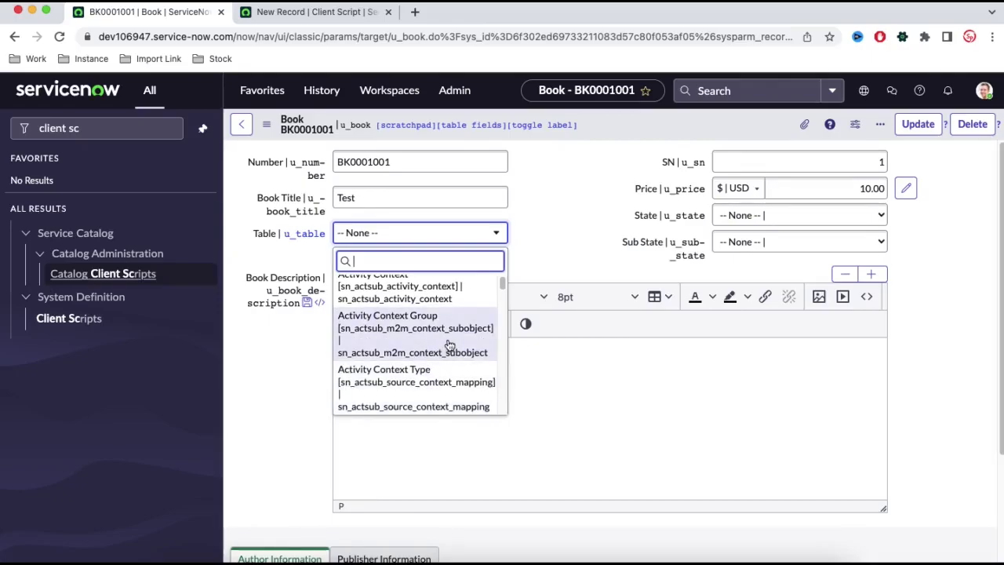
click(586, 218)
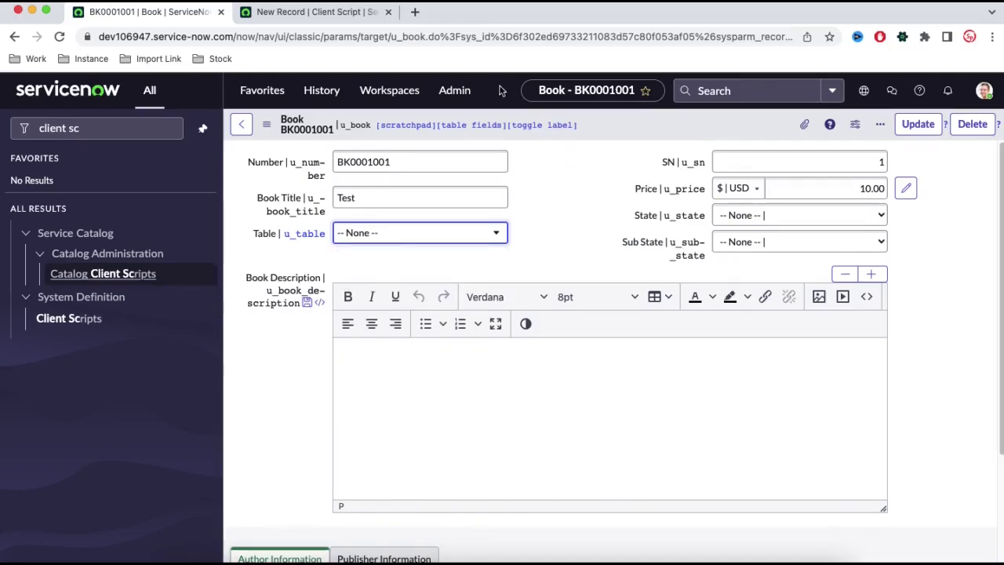
Review the fields of the new Client Script form in the other browser tab and return to the Book record
click(359, 17)
scroll(296, 342, down, 2)
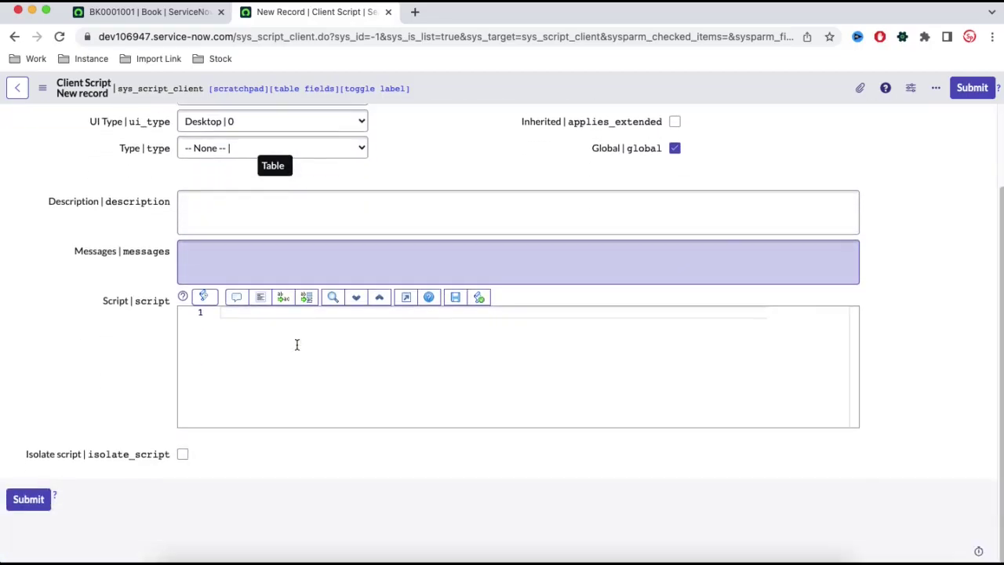
click(188, 18)
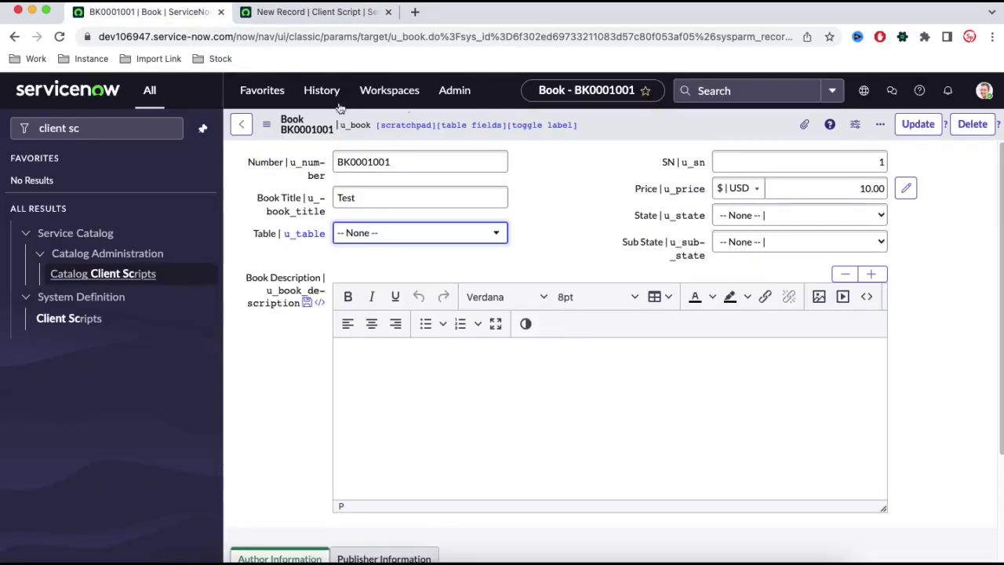
right_click(611, 135)
mouse_move(655, 194)
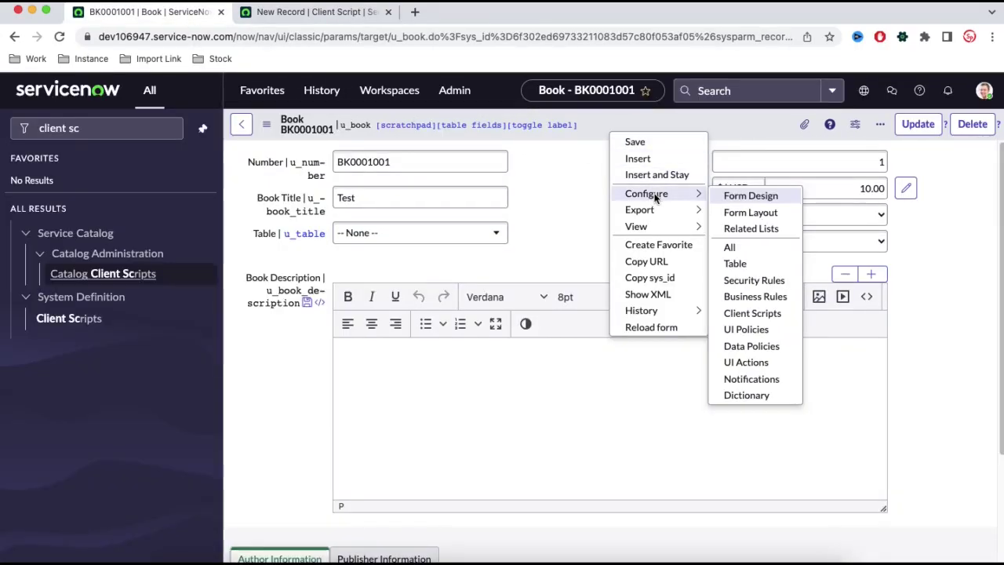
click(753, 216)
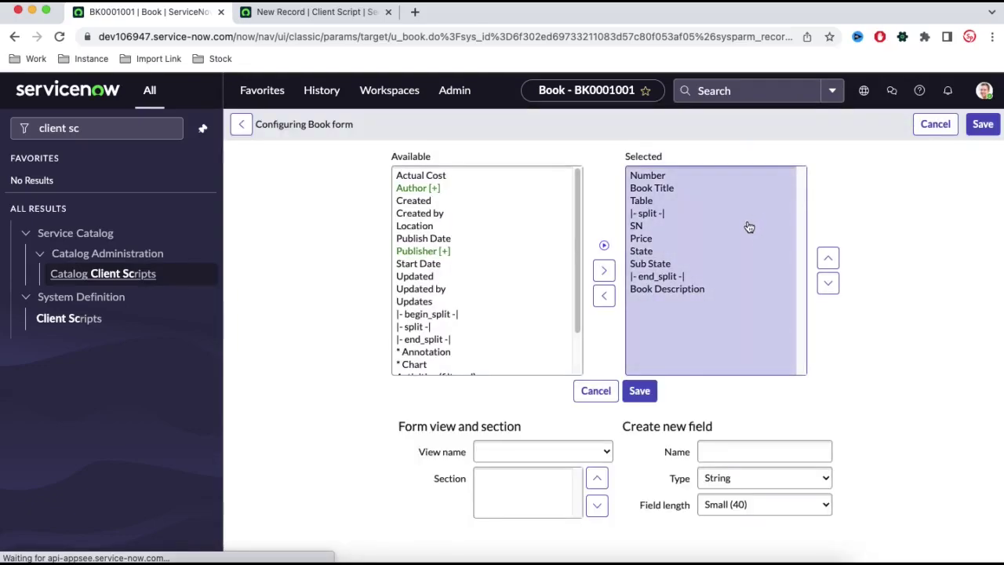
click(741, 444)
click(732, 467)
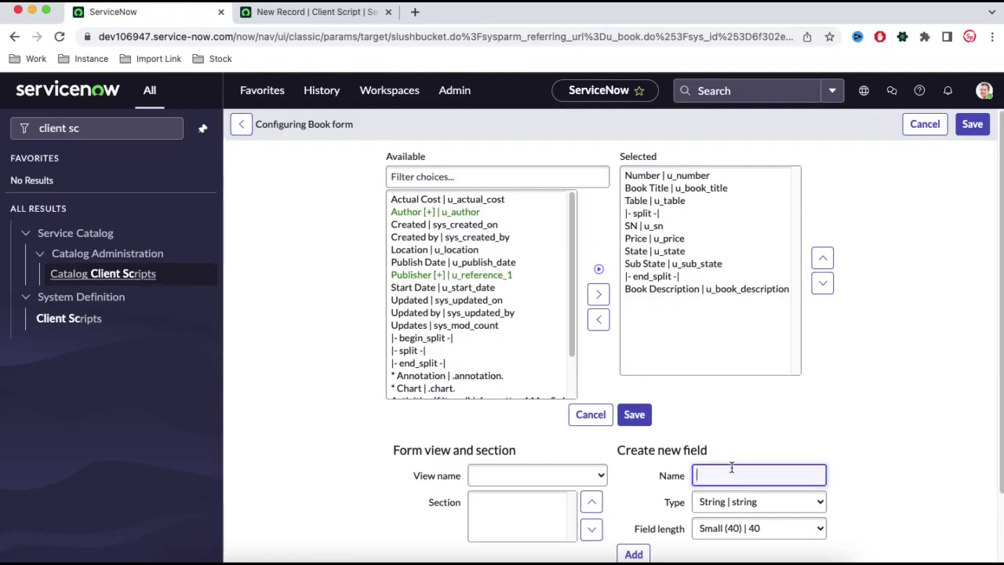
text(Condi)
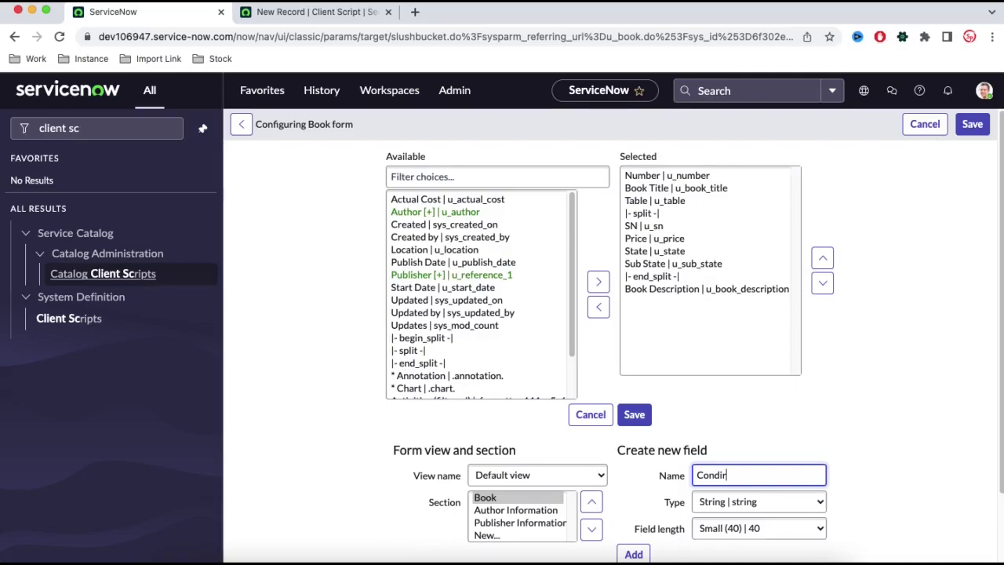
click(773, 502)
text(condition_)
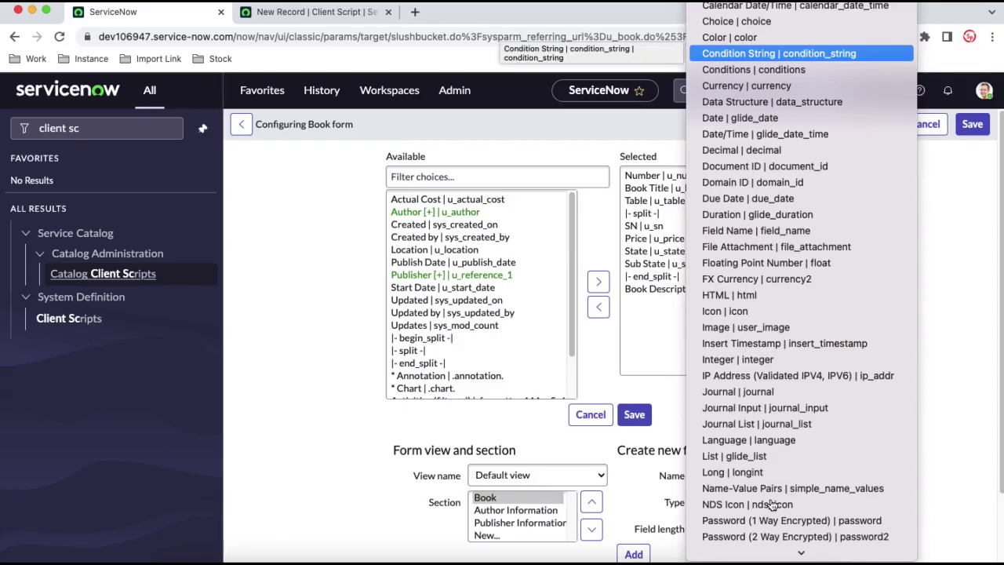
key(Down)
key(Return)
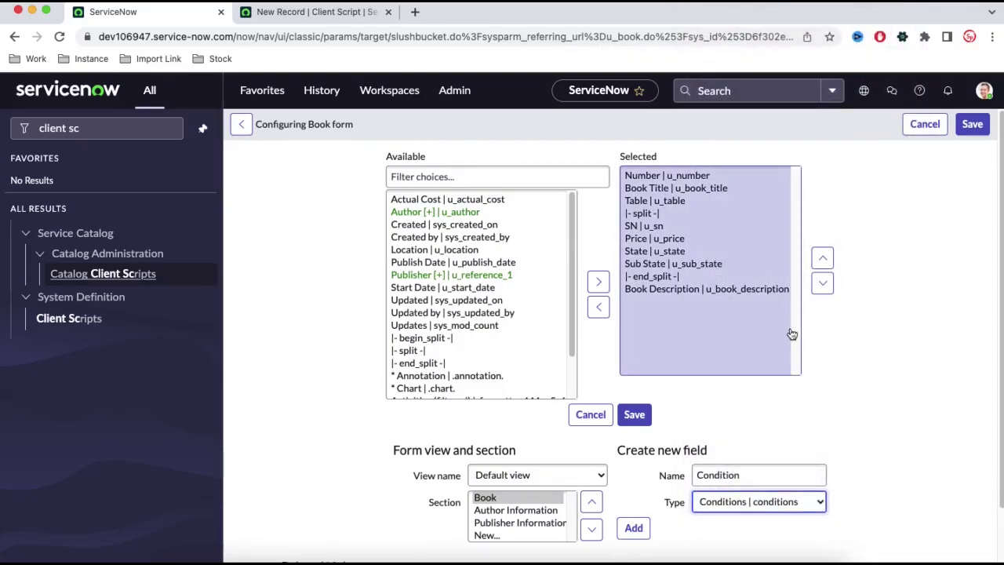
click(592, 424)
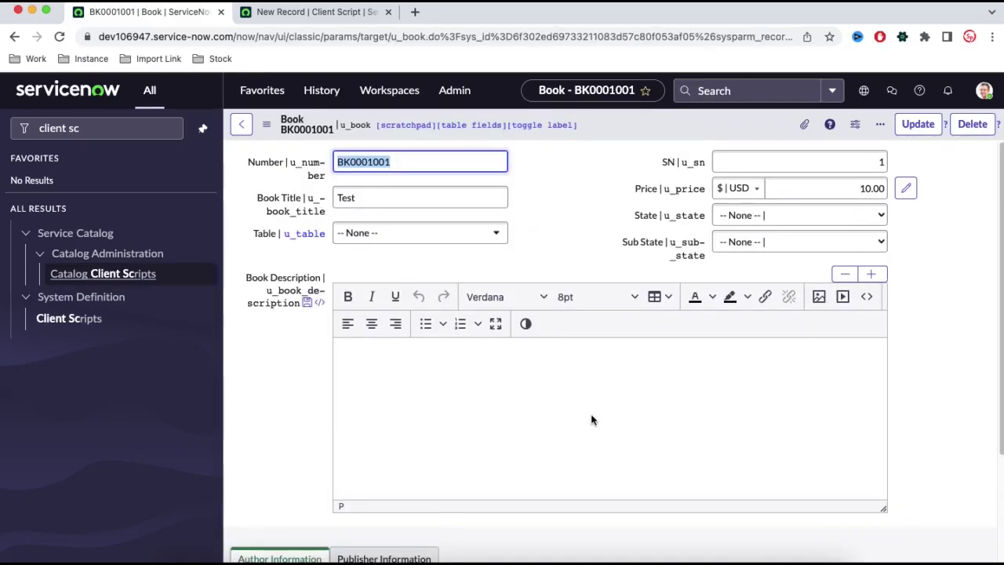
Open the form layout configuration of the Book form and enter Notes as the name of a new field
scroll(593, 422, down, 3)
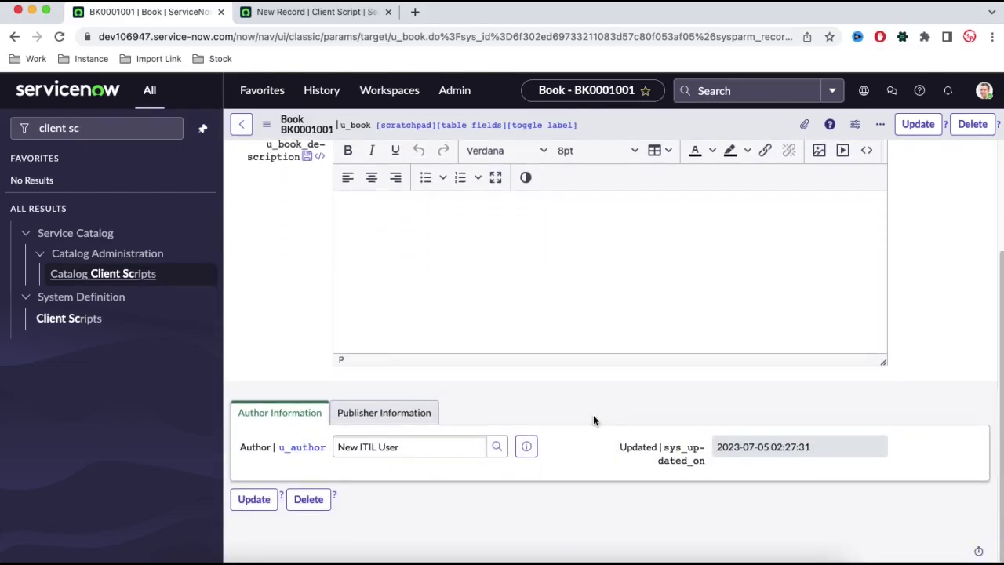
scroll(593, 416, up, 3)
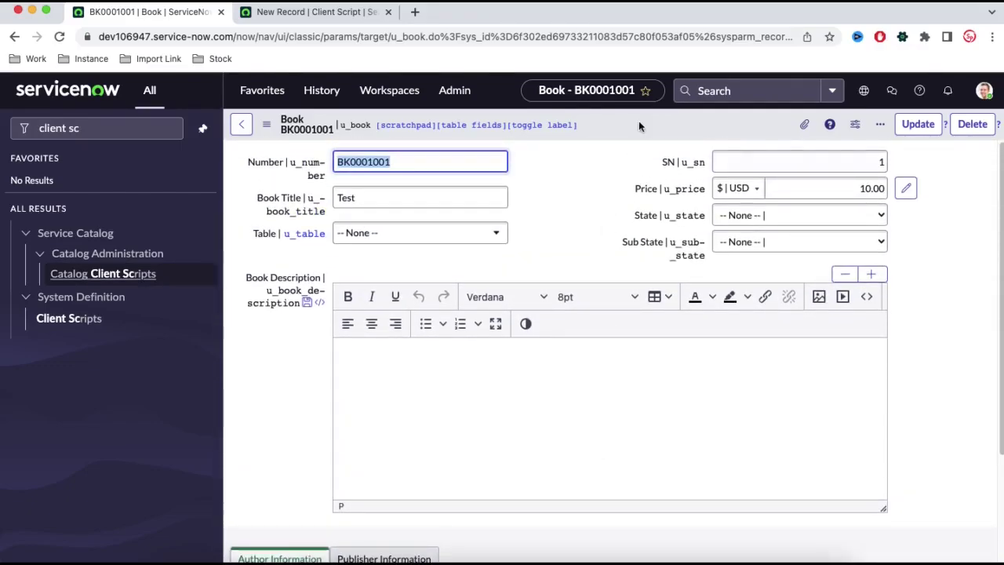
right_click(639, 120)
mouse_move(676, 182)
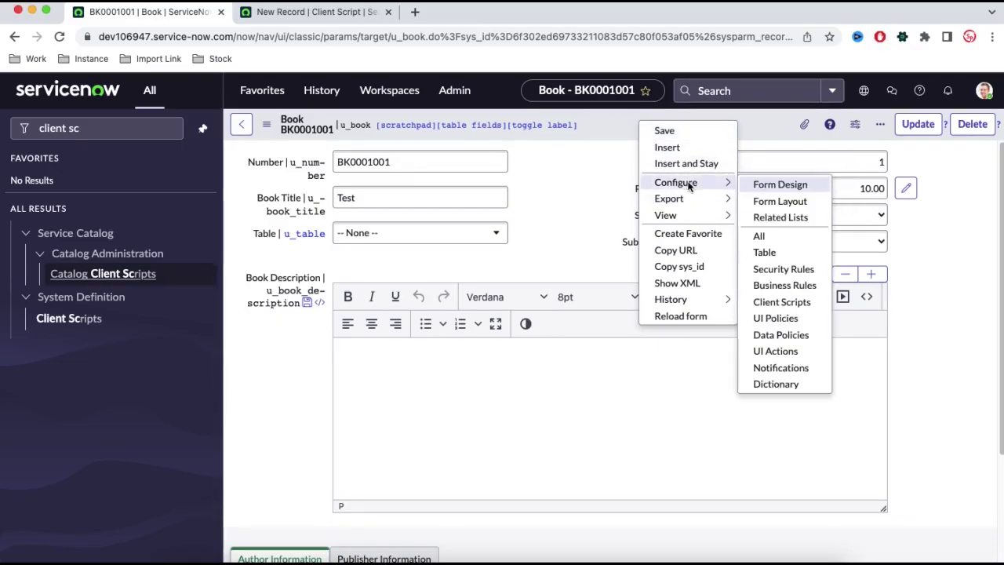
click(794, 202)
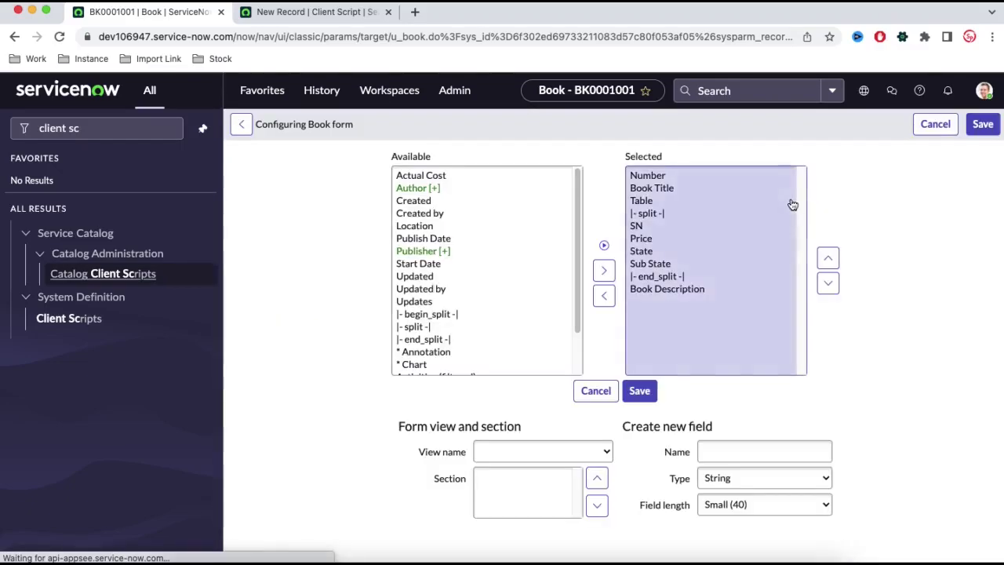
click(754, 453)
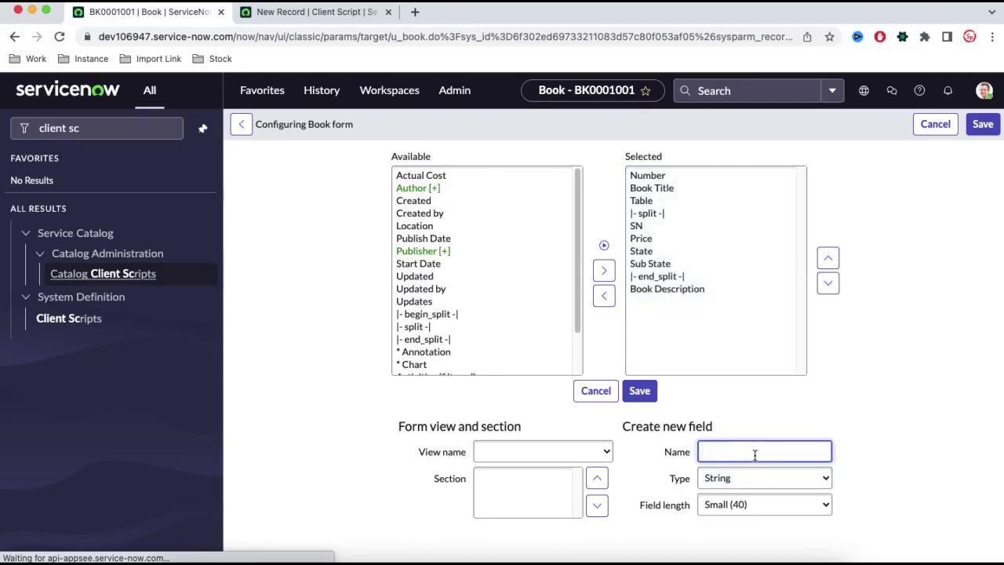
text(Note)
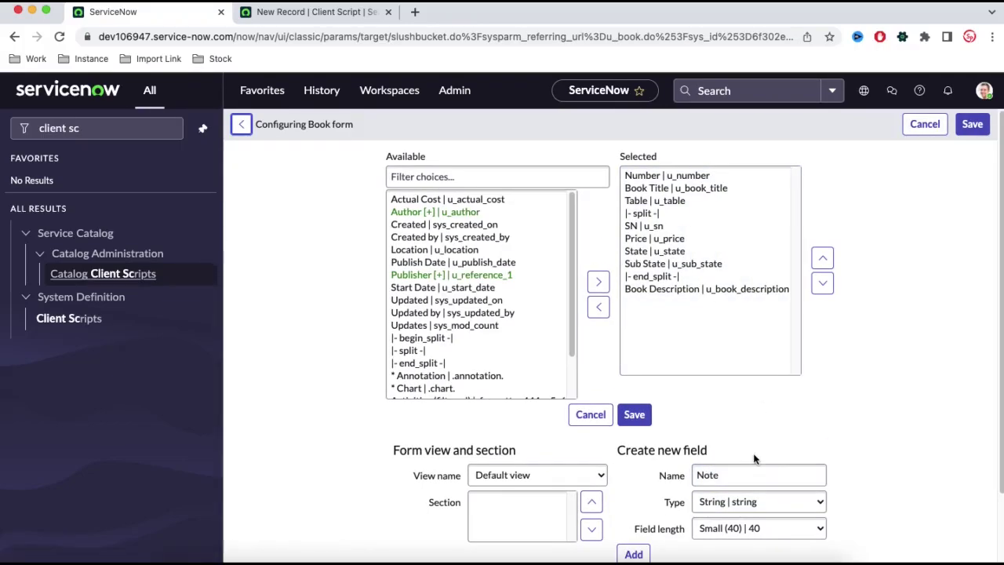
click(516, 532)
click(716, 473)
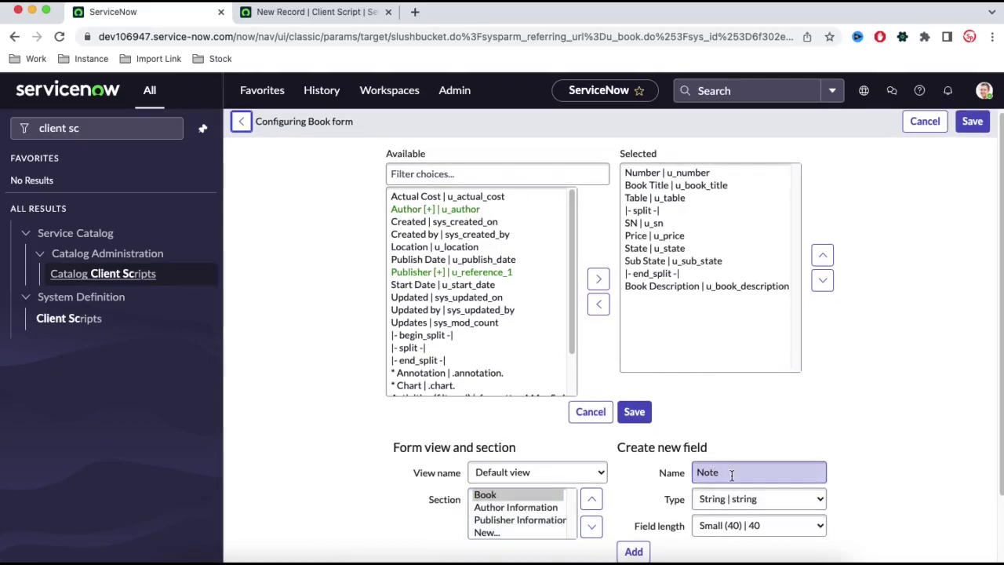
Give the new Notes field the type Journal, add it below Book Description and save the Book form layout
click(729, 502)
key(j)
key(l)
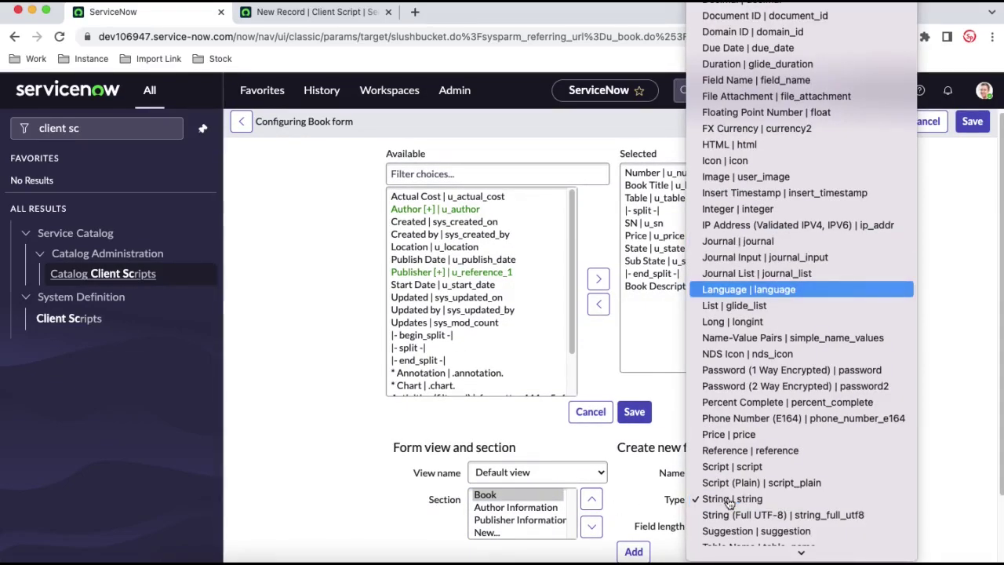
key(Up)
key(Up)
key(Return)
click(634, 526)
click(637, 411)
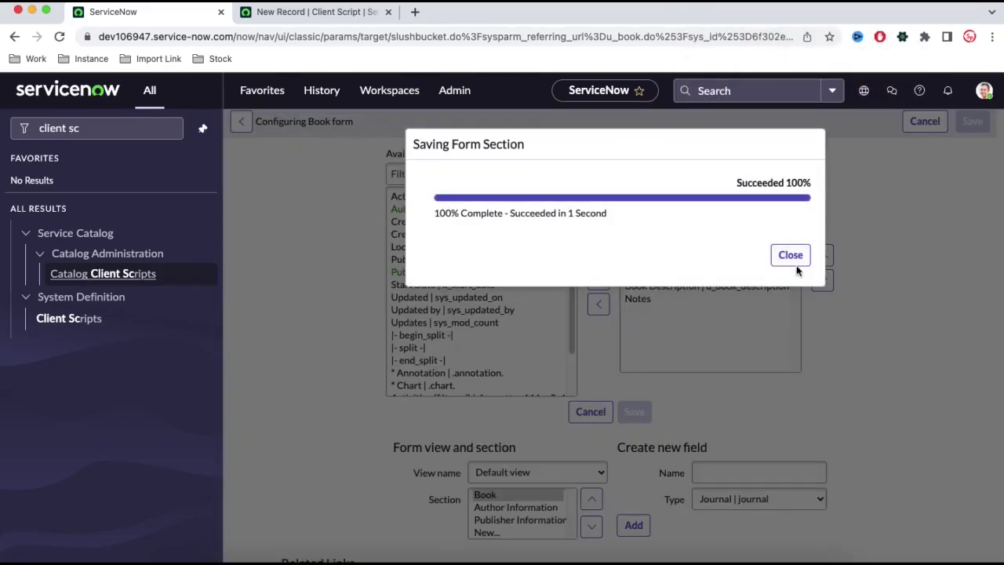
click(794, 261)
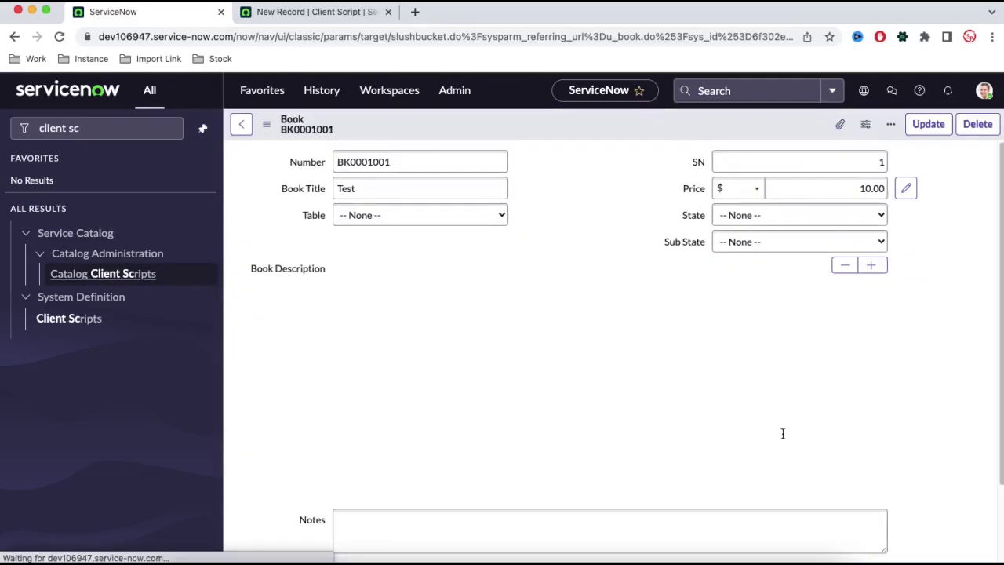
Enter "Book Written Started" in the Notes field of the Book record and save the record
scroll(941, 457, down, 3)
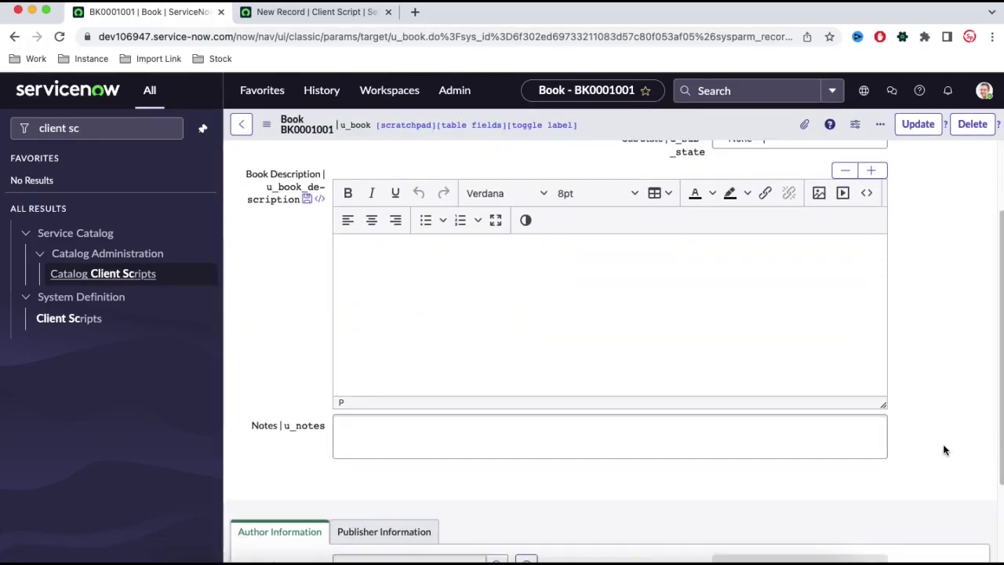
click(741, 442)
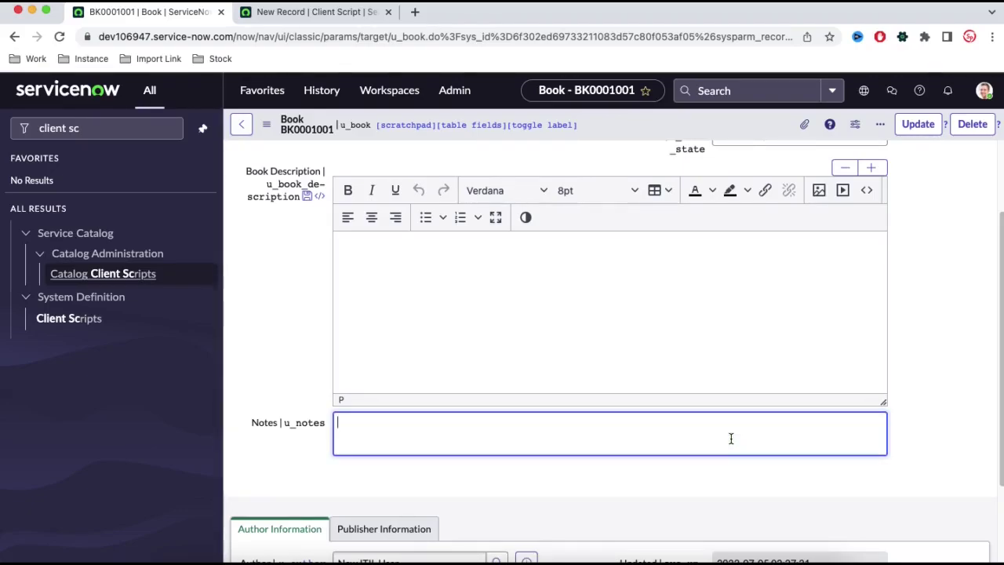
scroll(733, 431, up, 3)
scroll(735, 432, down, 3)
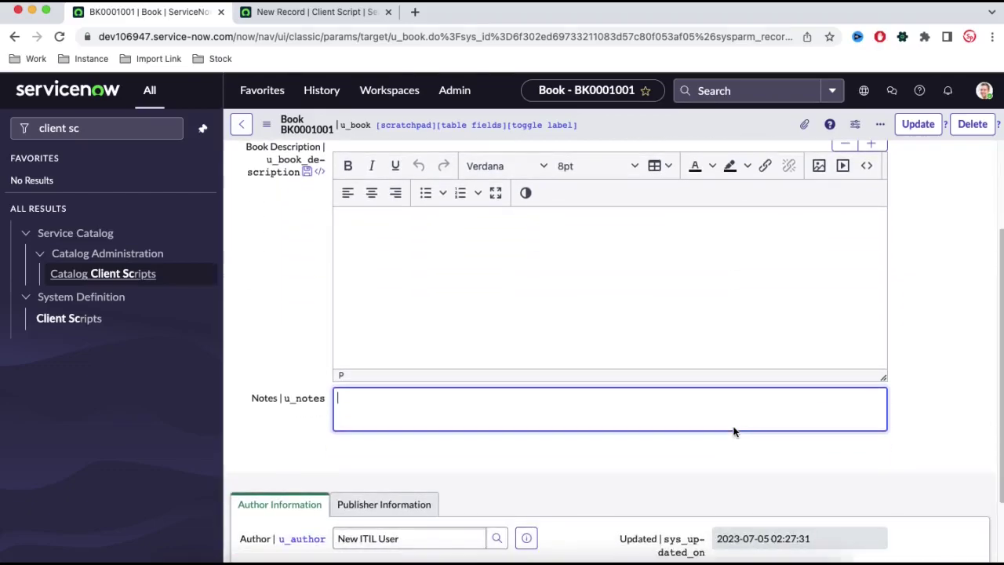
text(Book Written Started)
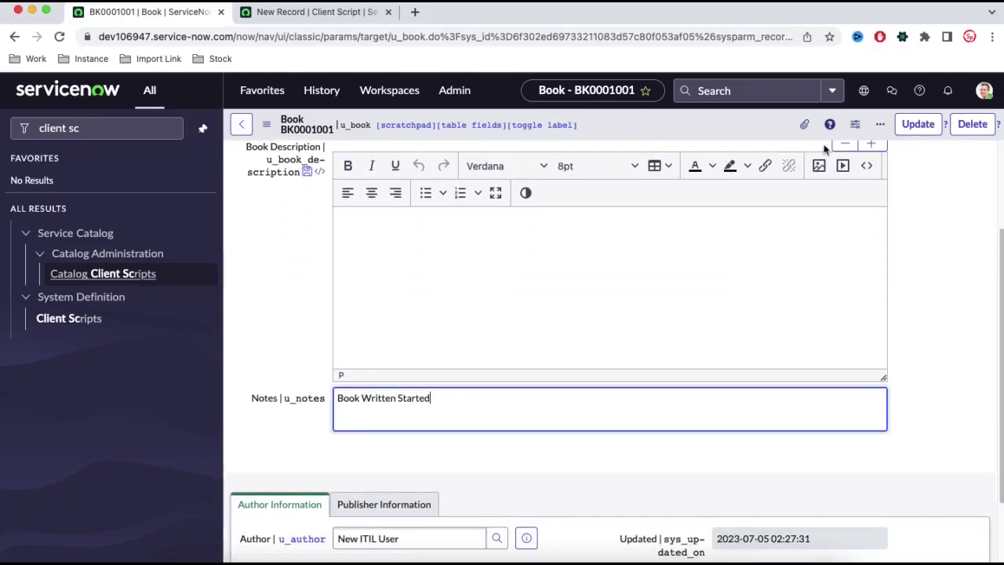
right_click(694, 124)
click(701, 131)
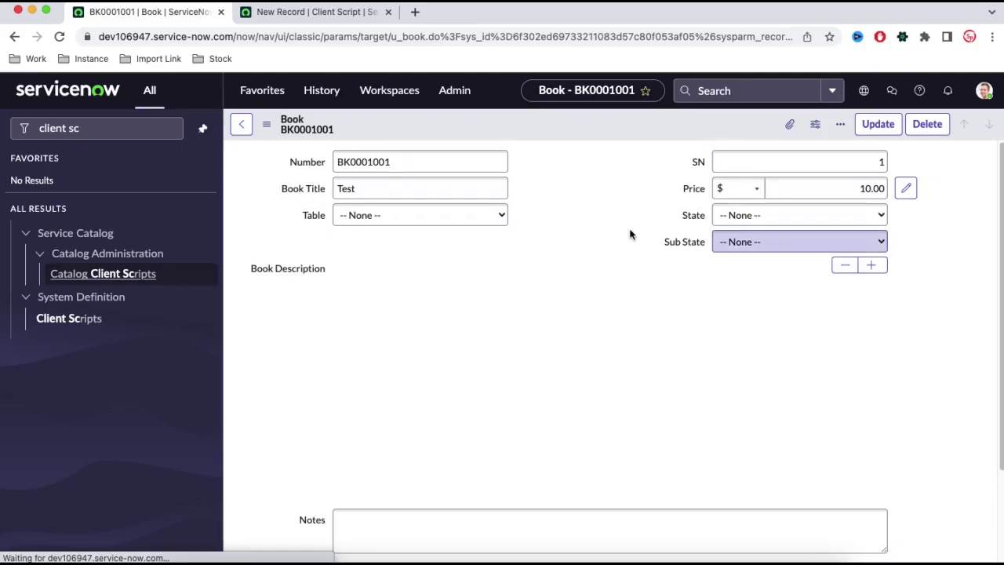
Examine the journal entry below the Notes field and look over the fields of the saved Book record
scroll(628, 231, down, 3)
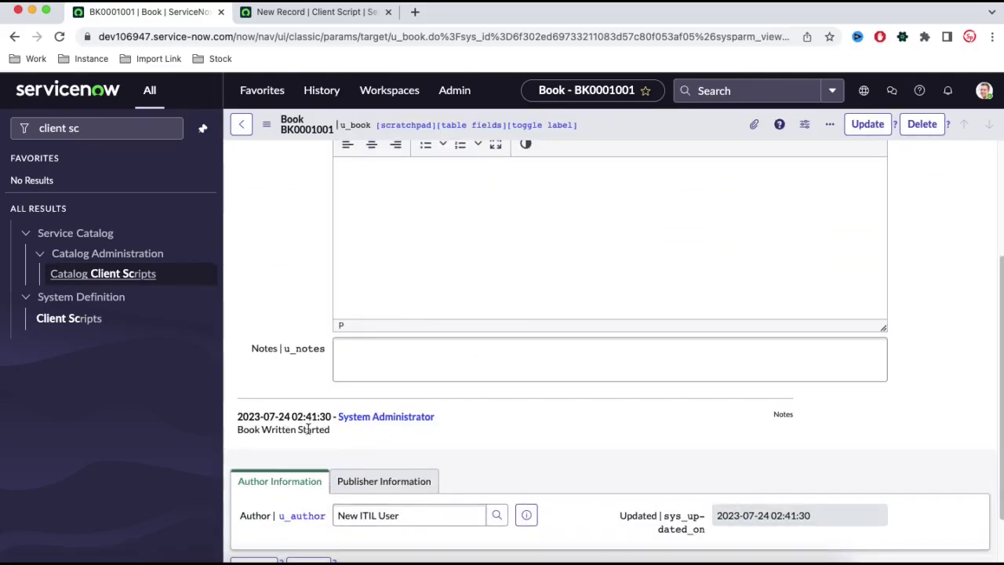
drag(237, 417, 366, 436)
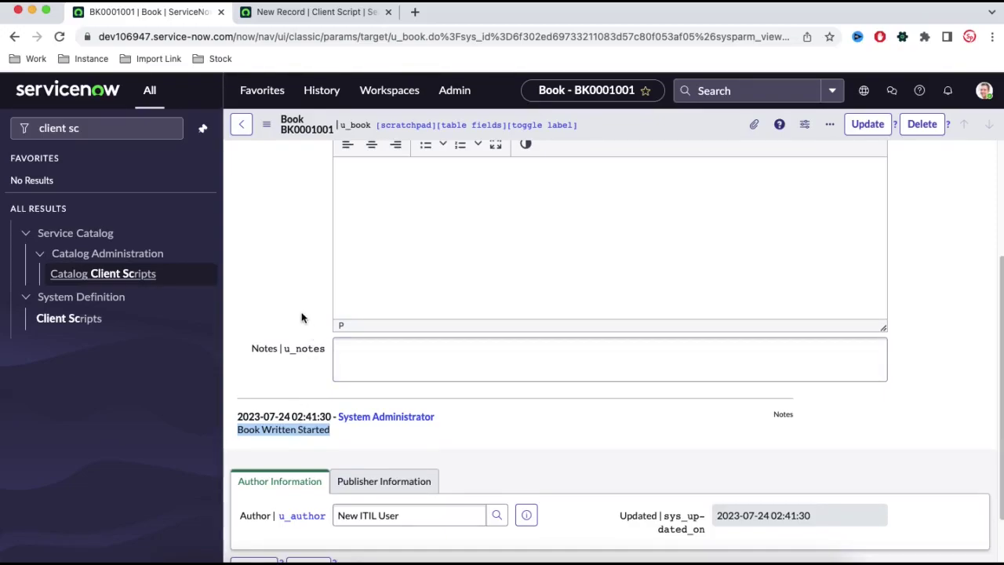
scroll(302, 317, up, 5)
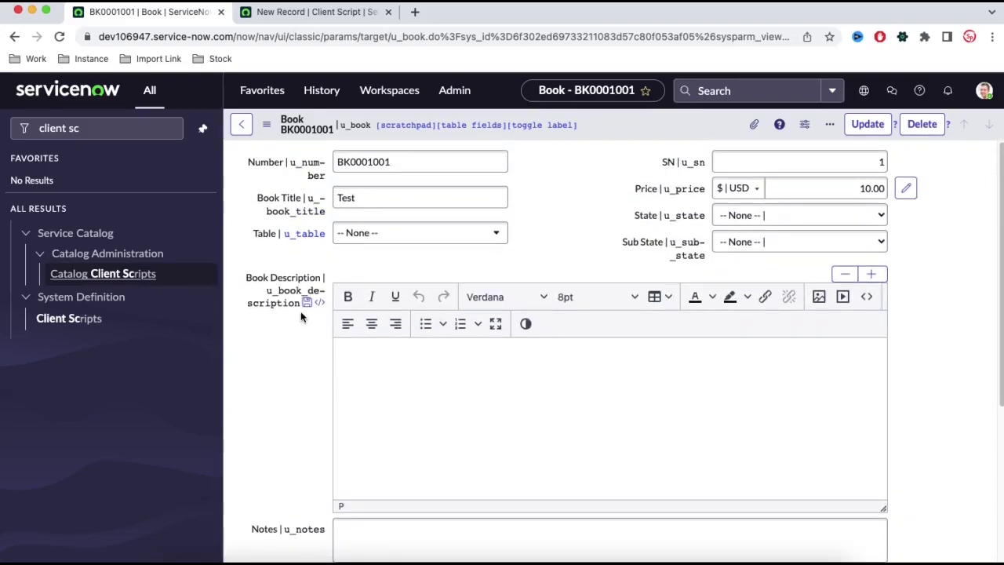
scroll(301, 315, down, 2)
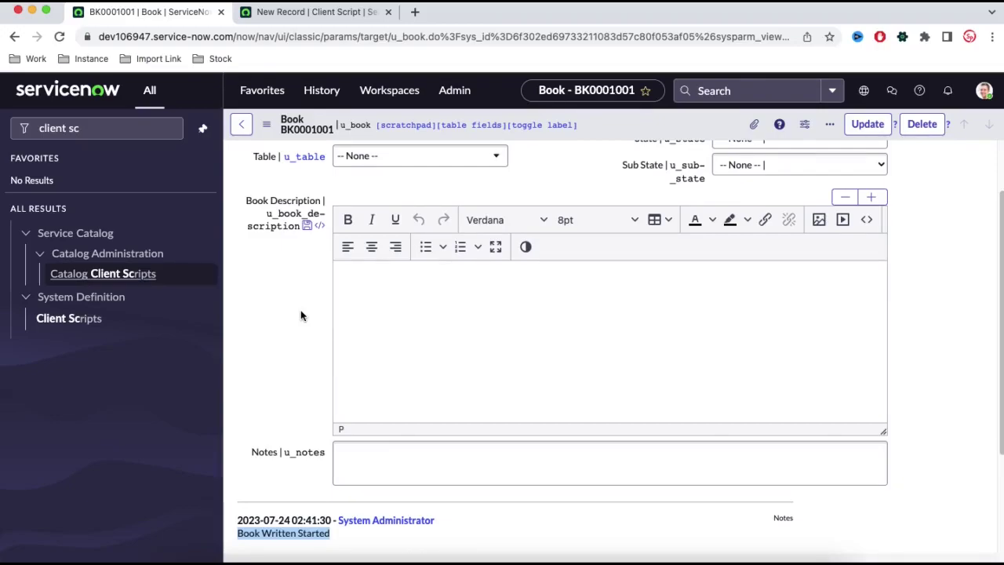
scroll(301, 316, up, 2)
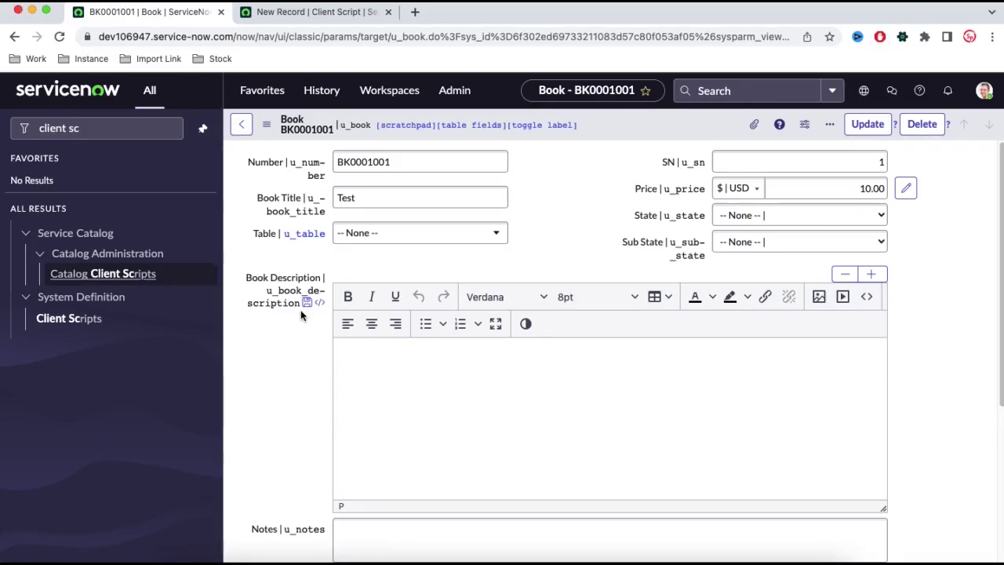
scroll(402, 379, down, 1)
scroll(402, 380, down, 3)
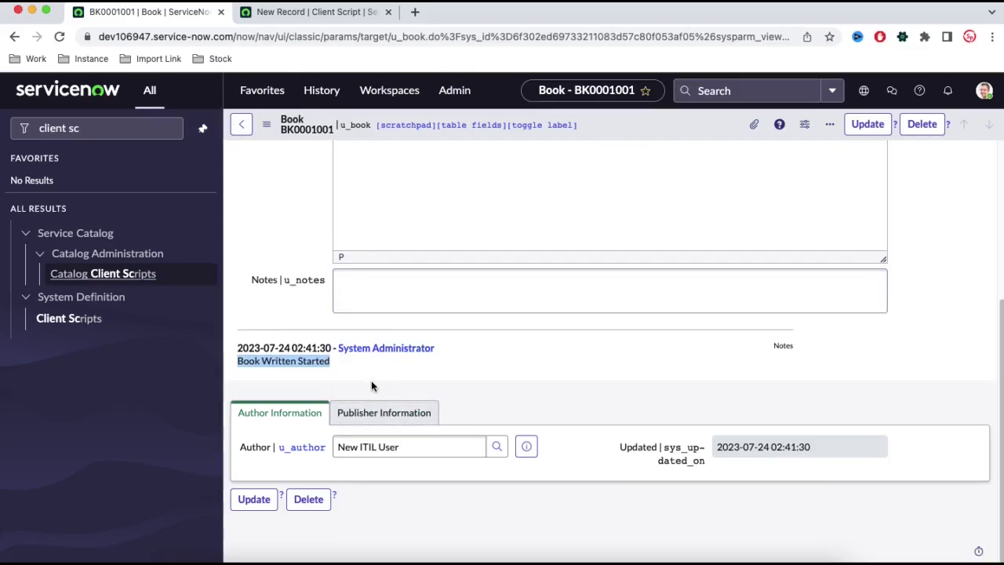
Review the Publisher Information section and the State choices of the Book record without selecting a different state
click(392, 413)
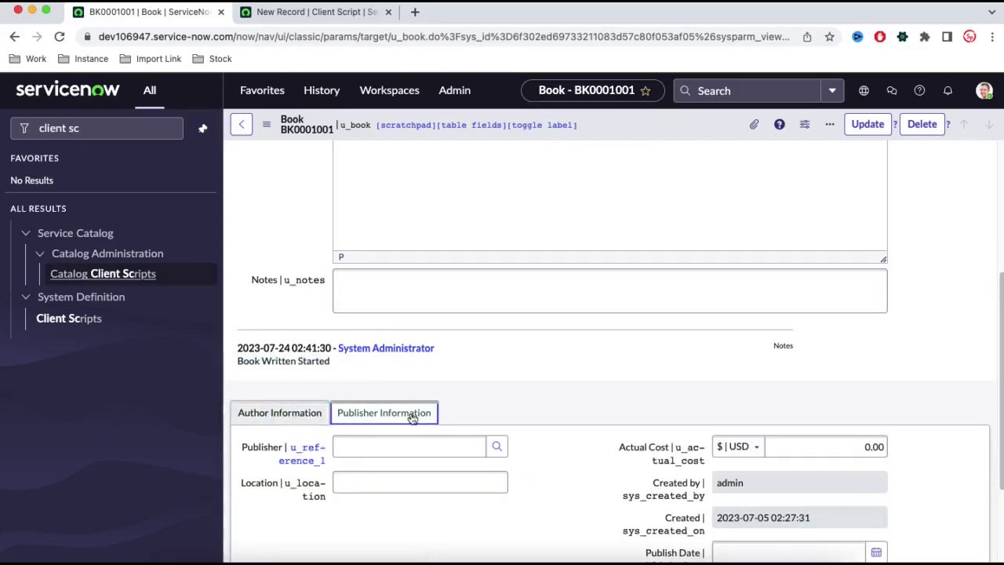
scroll(716, 444, down, 3)
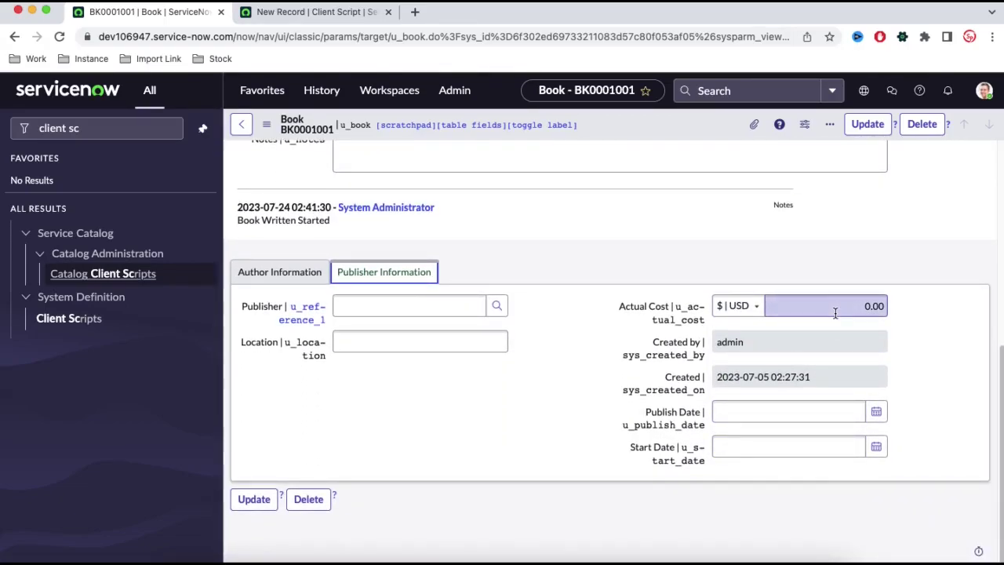
scroll(622, 357, up, 5)
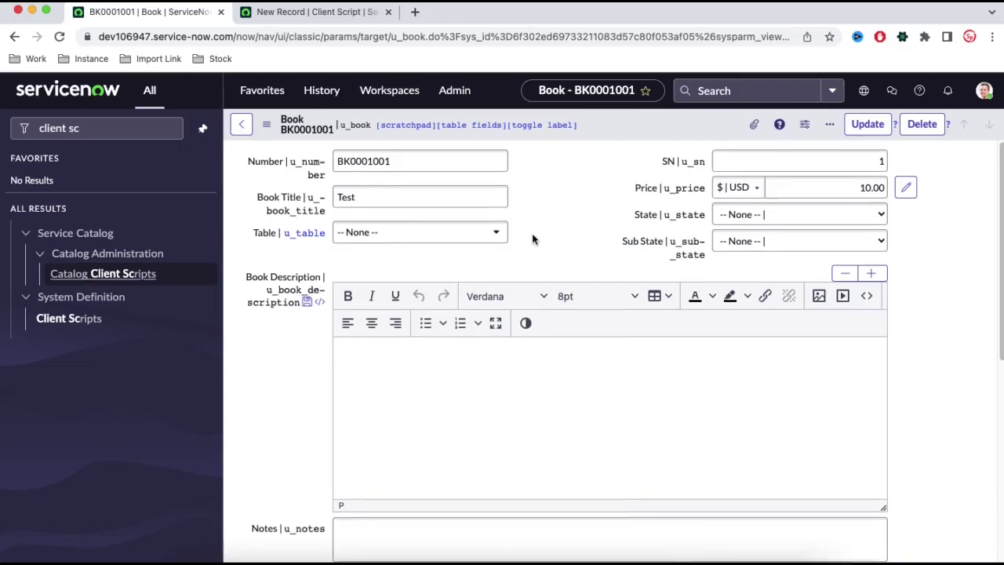
scroll(532, 233, down, 5)
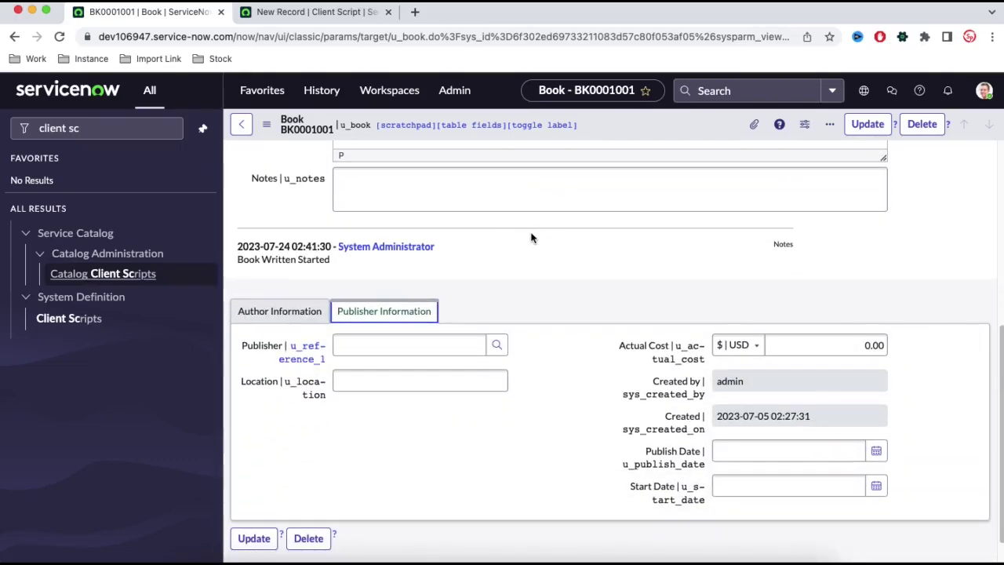
scroll(532, 233, up, 5)
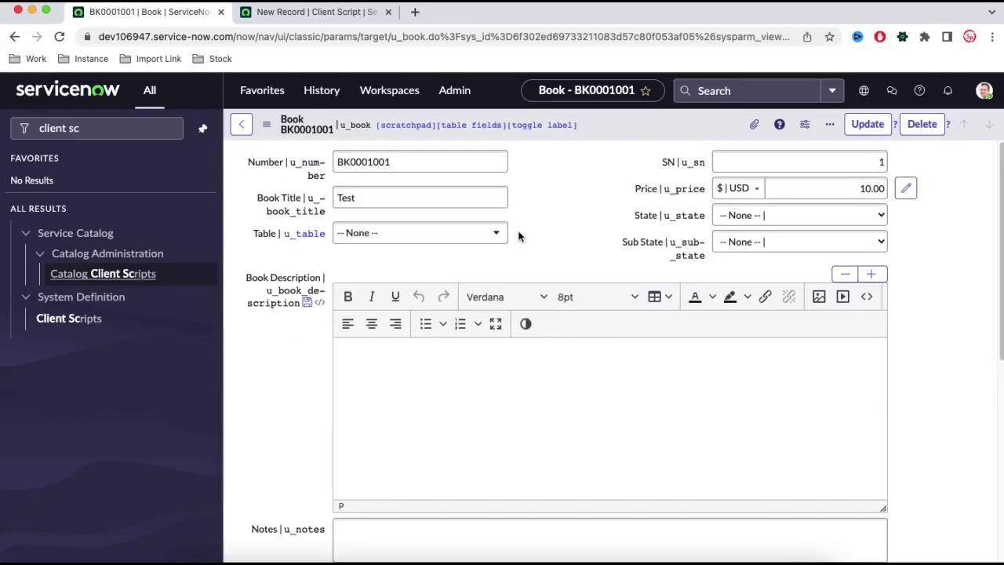
click(797, 217)
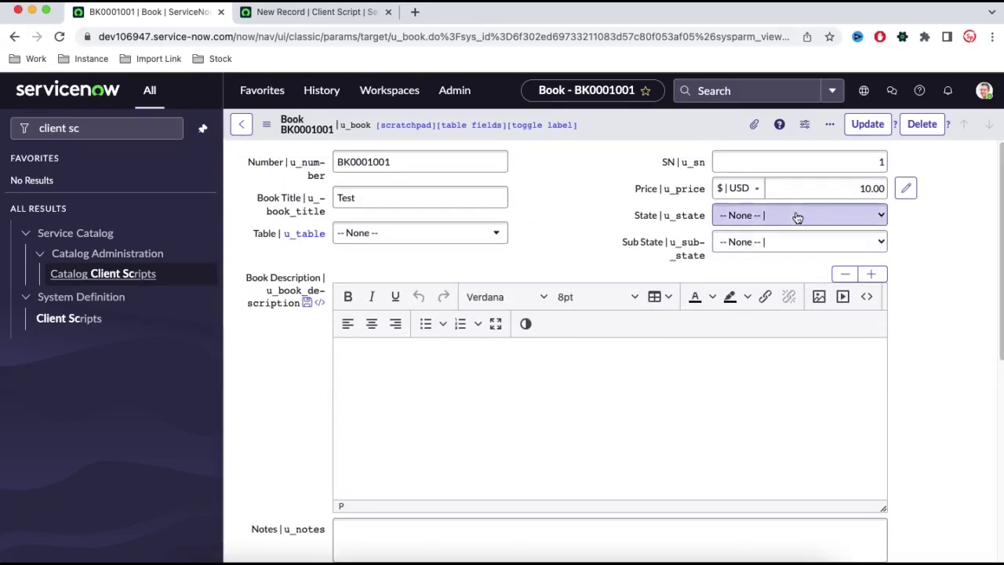
click(784, 231)
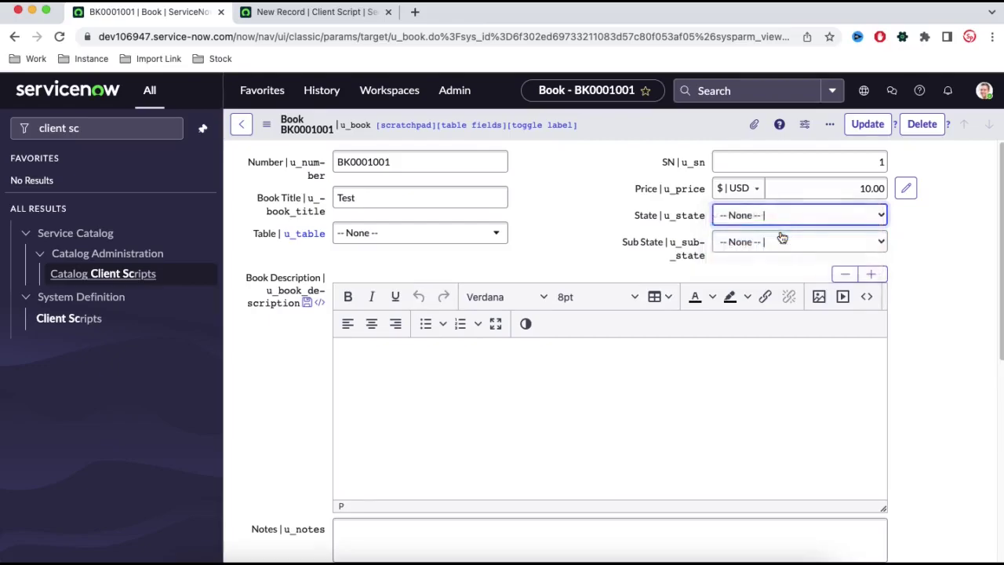
Save the Book record with State Draft, and save it again with State Review and Sub State Peer Review
right_click(648, 119)
click(656, 128)
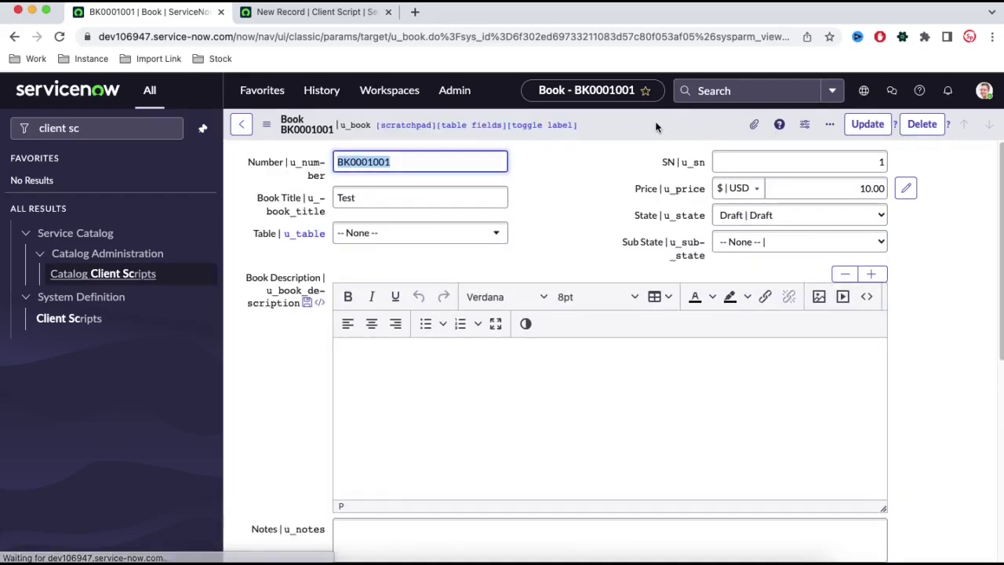
click(769, 225)
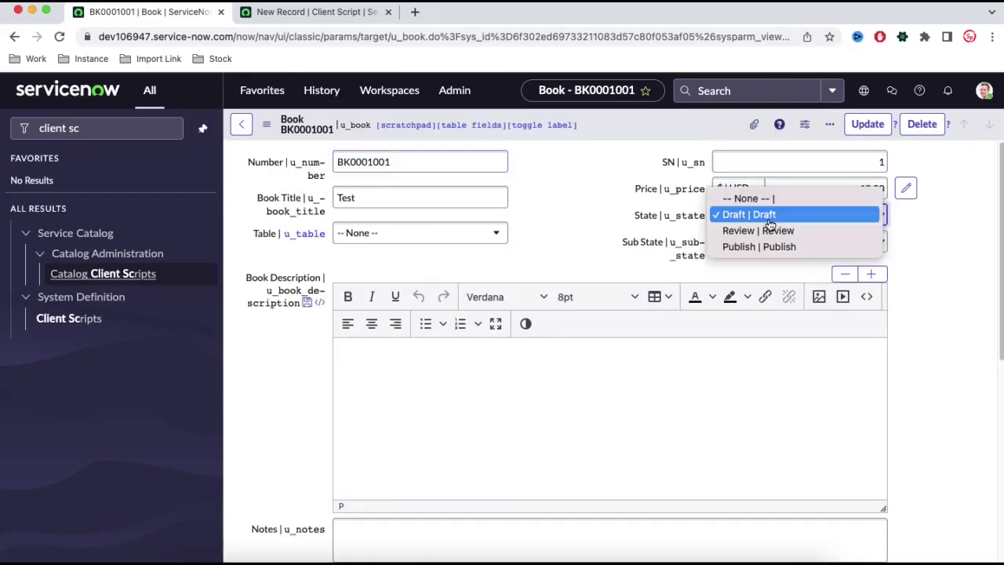
click(767, 229)
click(759, 243)
click(759, 243)
click(755, 240)
click(752, 255)
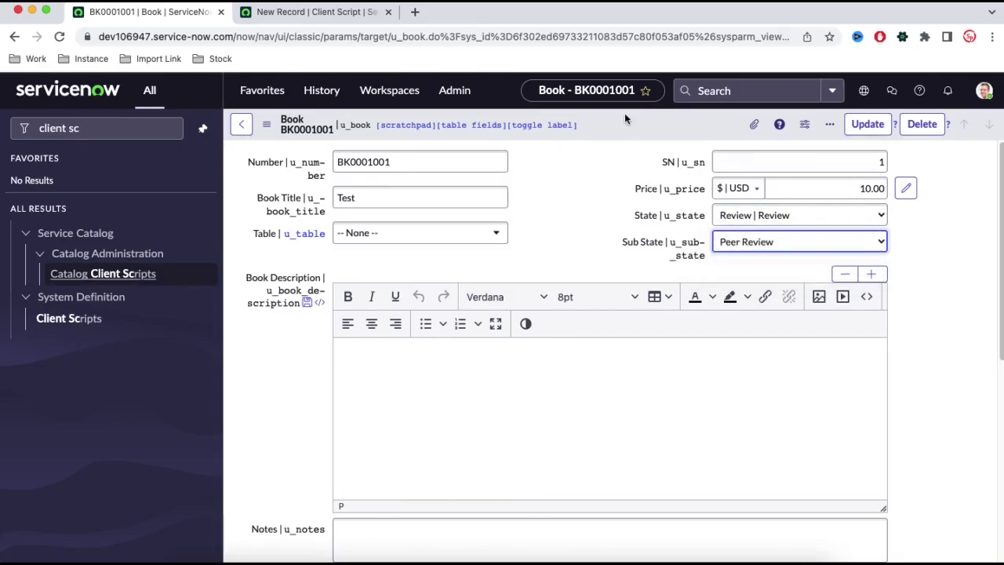
right_click(632, 124)
click(641, 132)
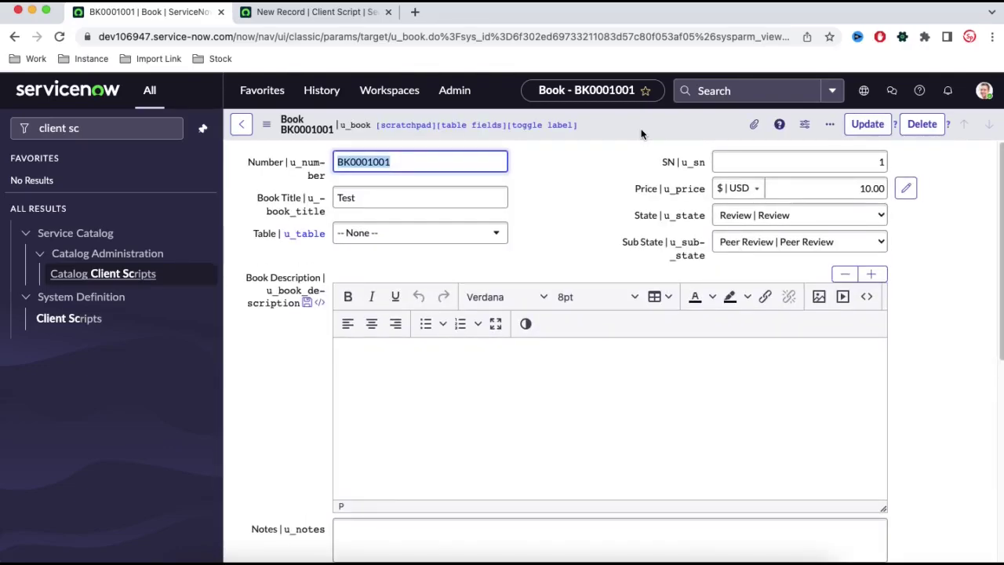
Check the State and Sub State choices of the saved Book record without selecting different values
click(738, 215)
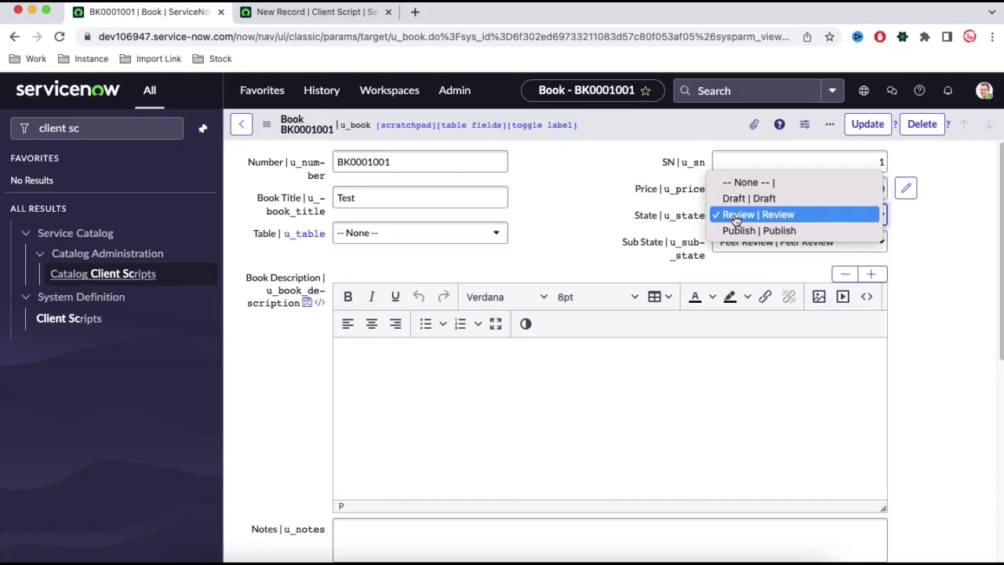
click(737, 216)
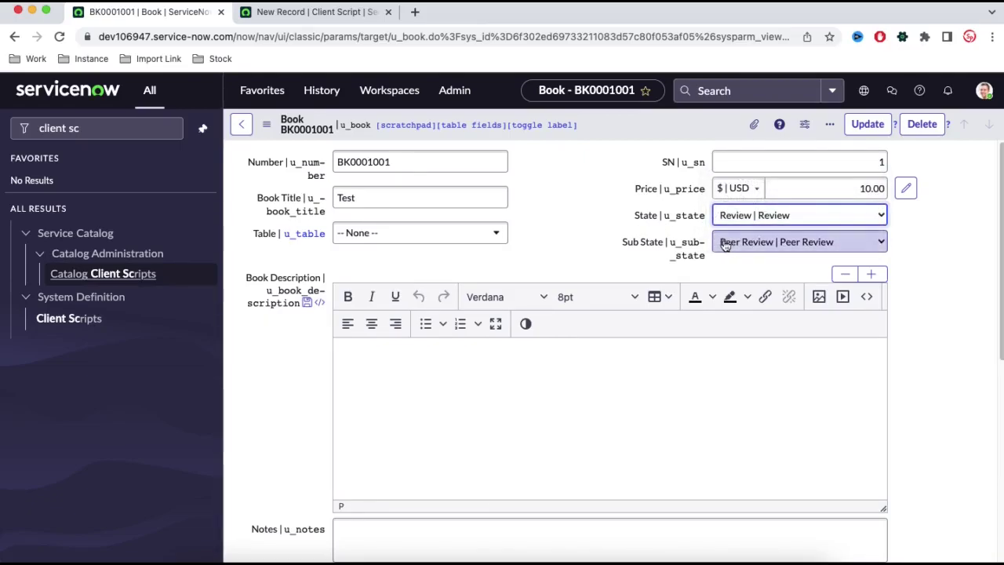
click(728, 245)
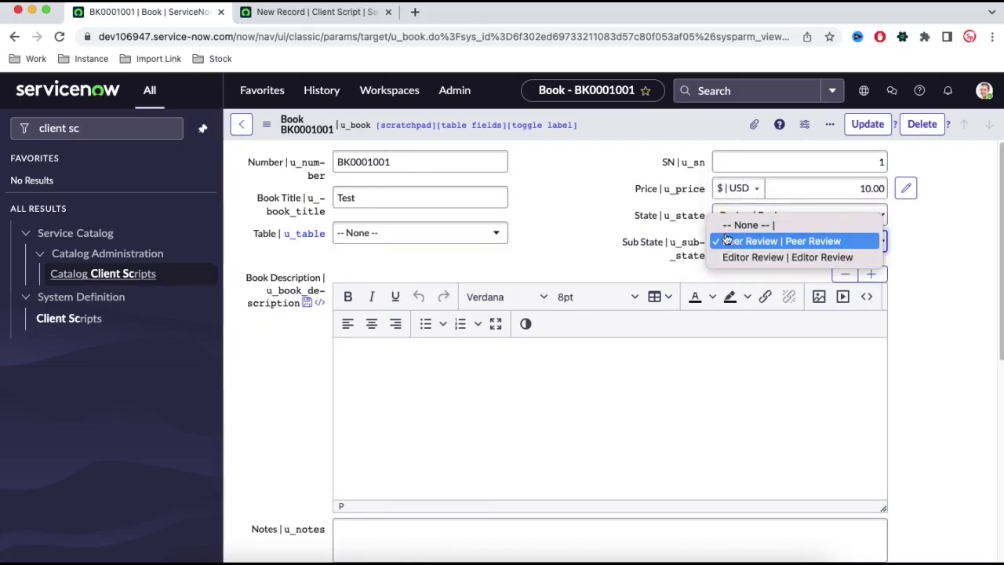
click(597, 234)
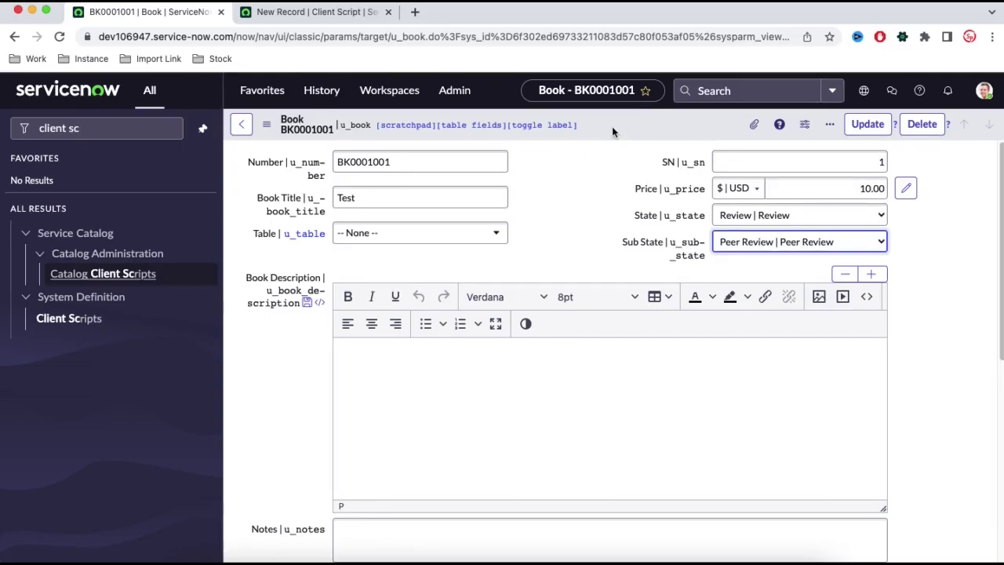
Examine the Book record's history in the calendar view and return to the record
right_click(612, 127)
mouse_move(681, 311)
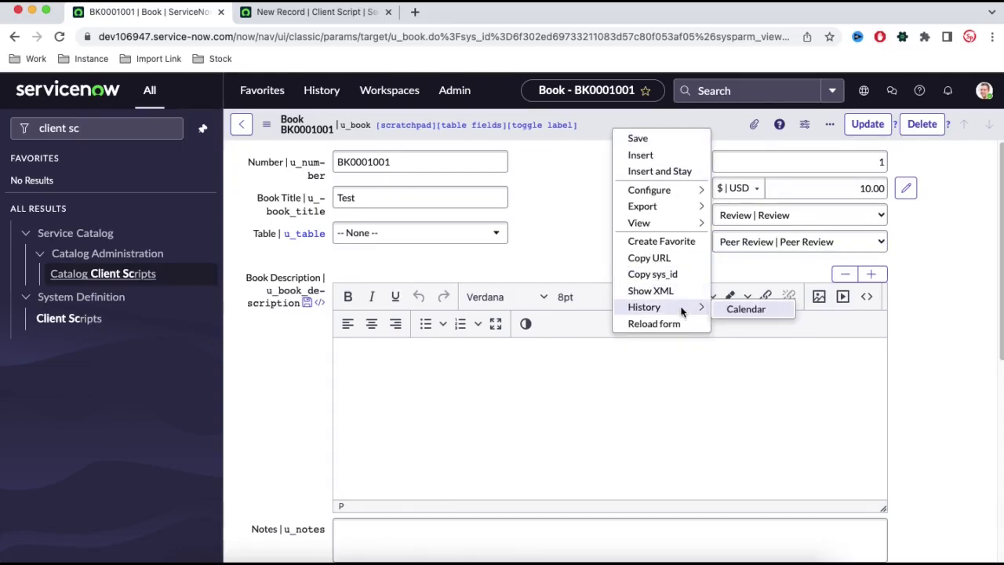
click(747, 309)
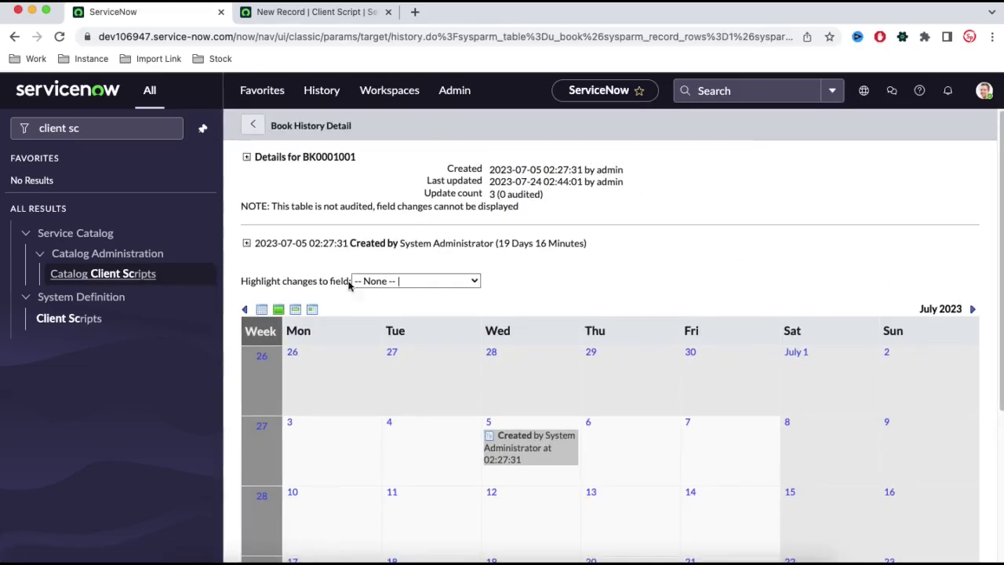
click(257, 131)
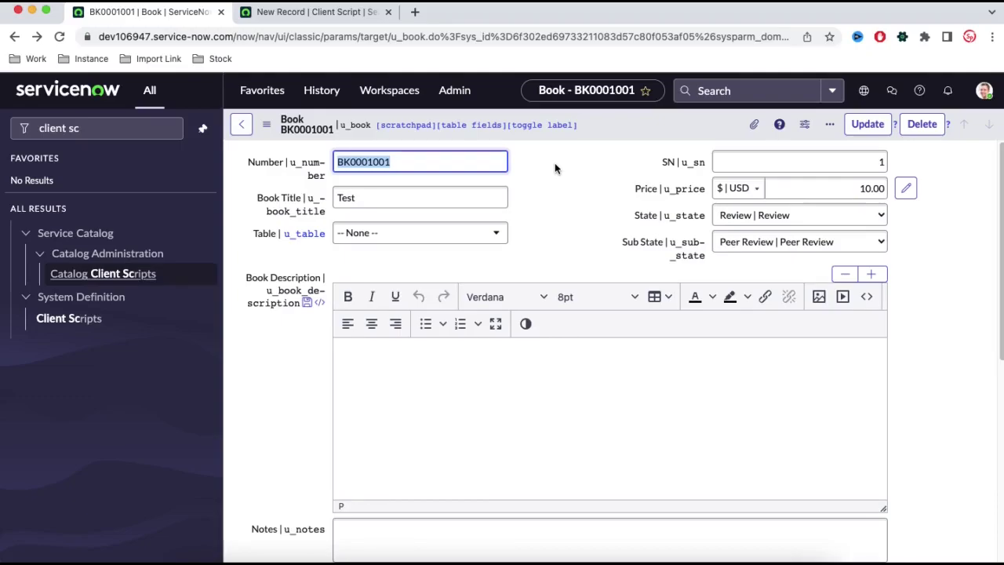
Open the dictionary entries of the Book table and filter them to types starting with "c"
right_click(618, 126)
mouse_move(680, 195)
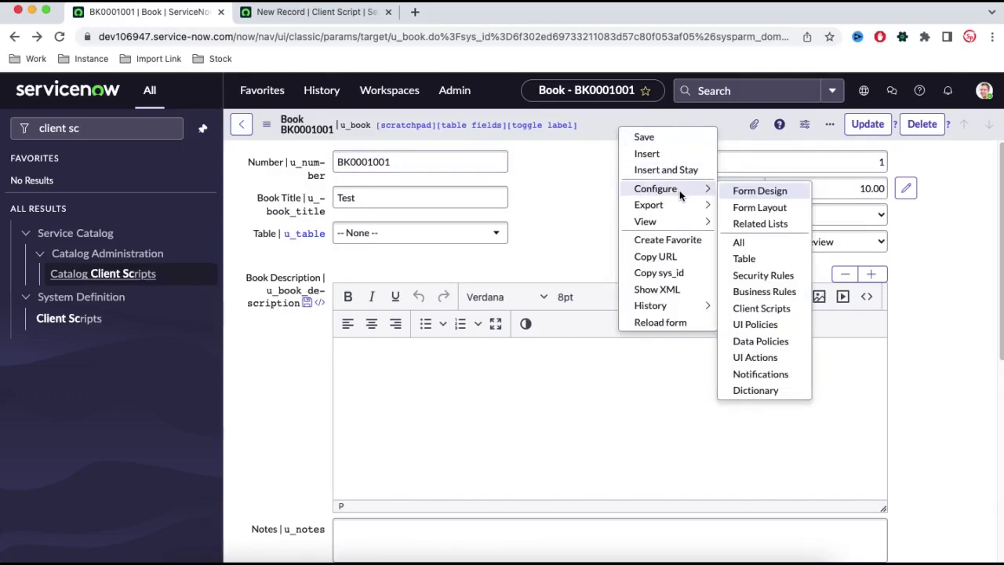
click(757, 390)
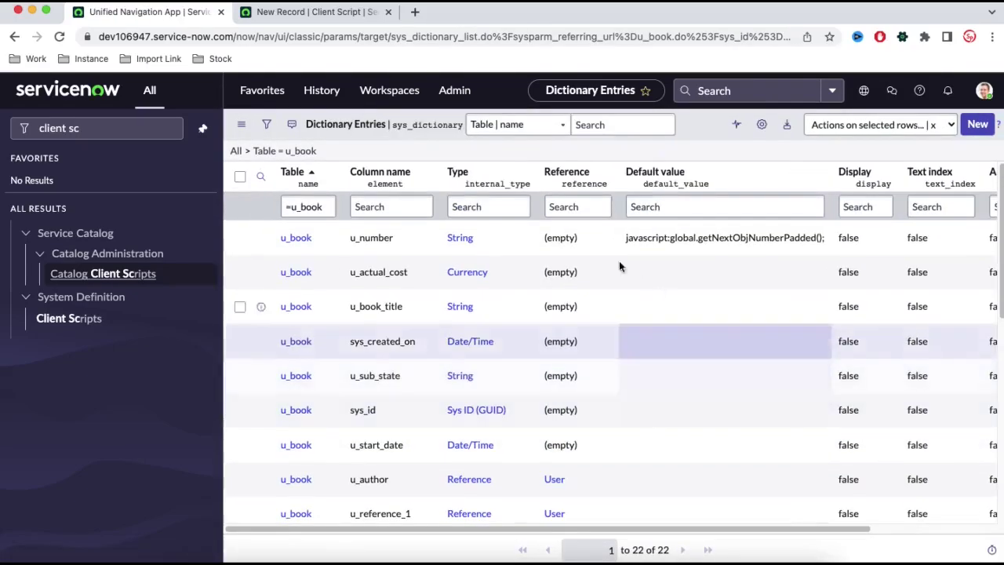
click(479, 207)
text(c)
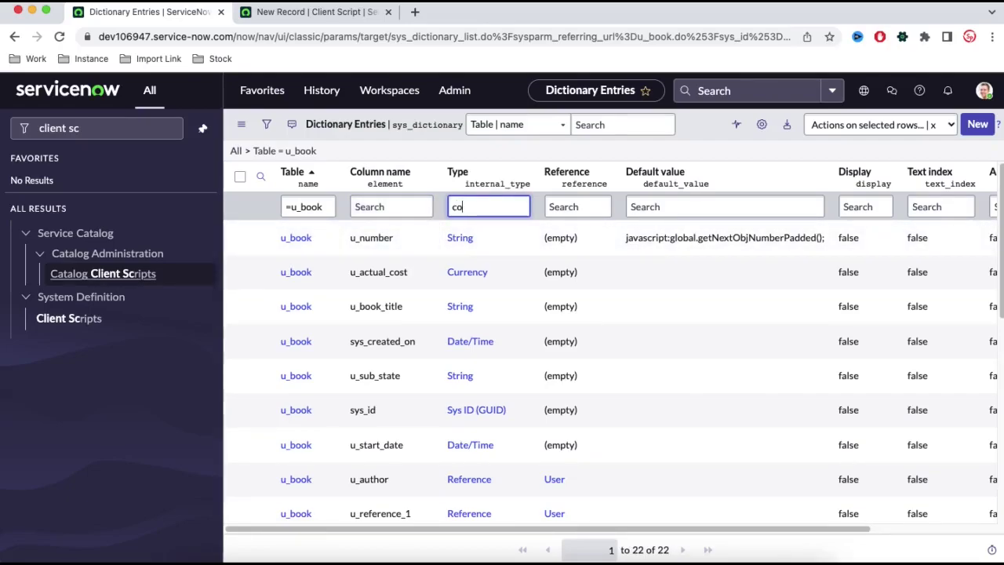
key(Return)
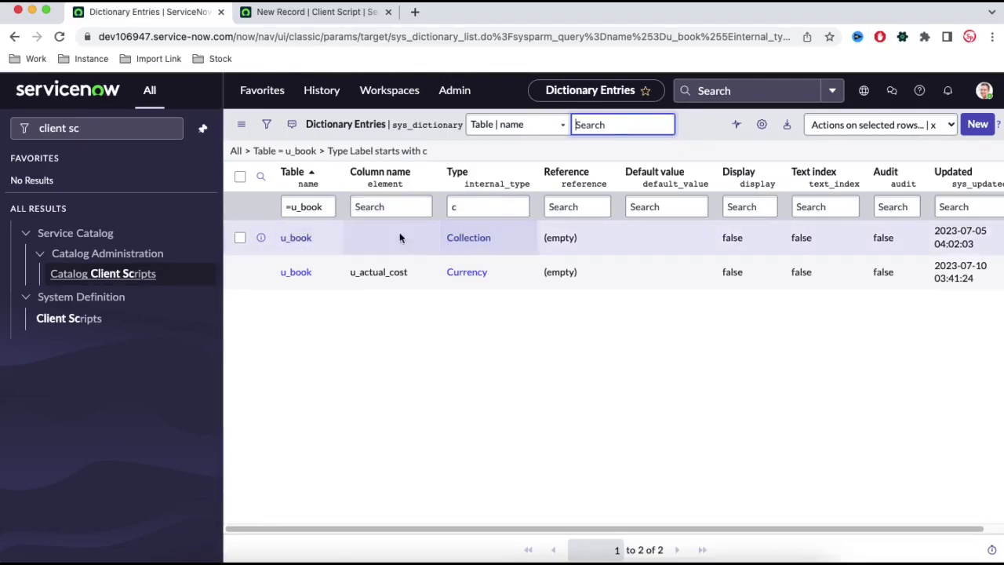
Enable Audit on the Collection dictionary entry of the u_book table and update the entry
click(287, 243)
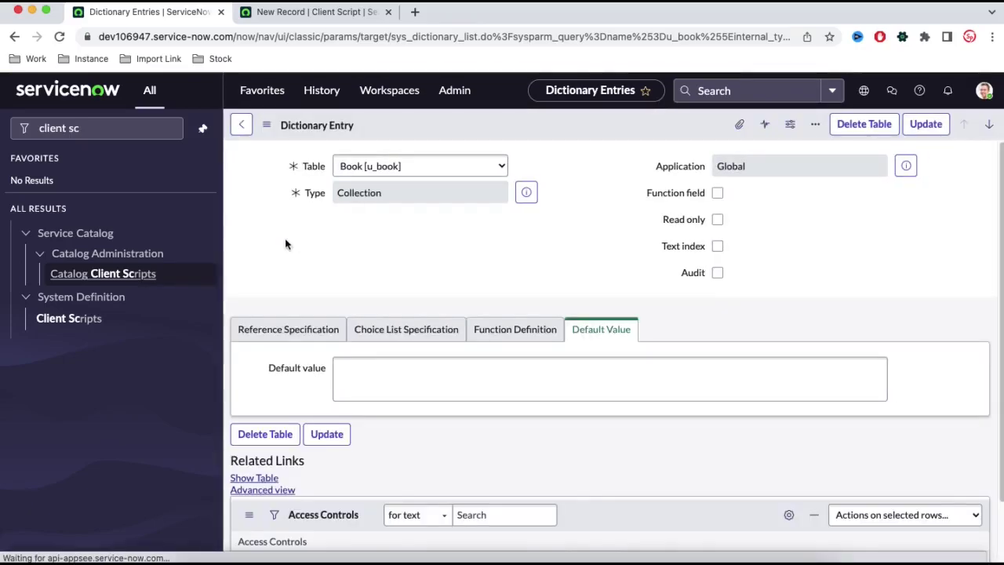
click(717, 273)
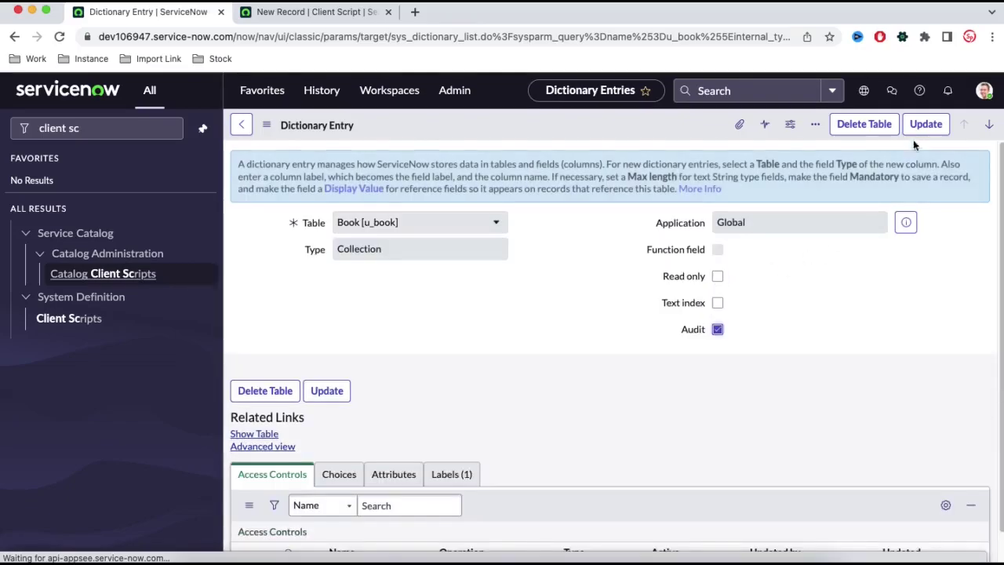
click(921, 124)
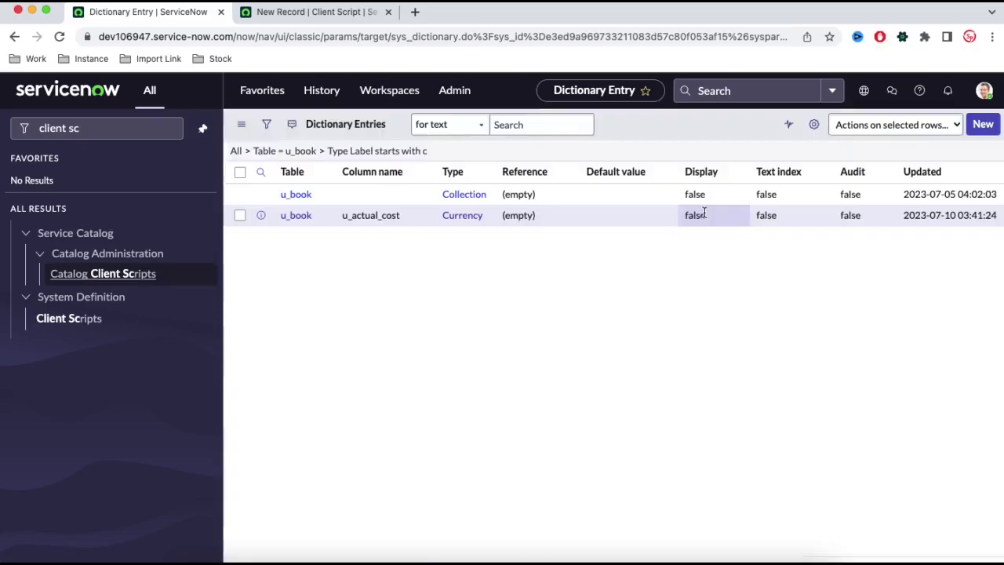
Find the Books module with the navigator filter "book" and open the Test record from the Books list
click(102, 128)
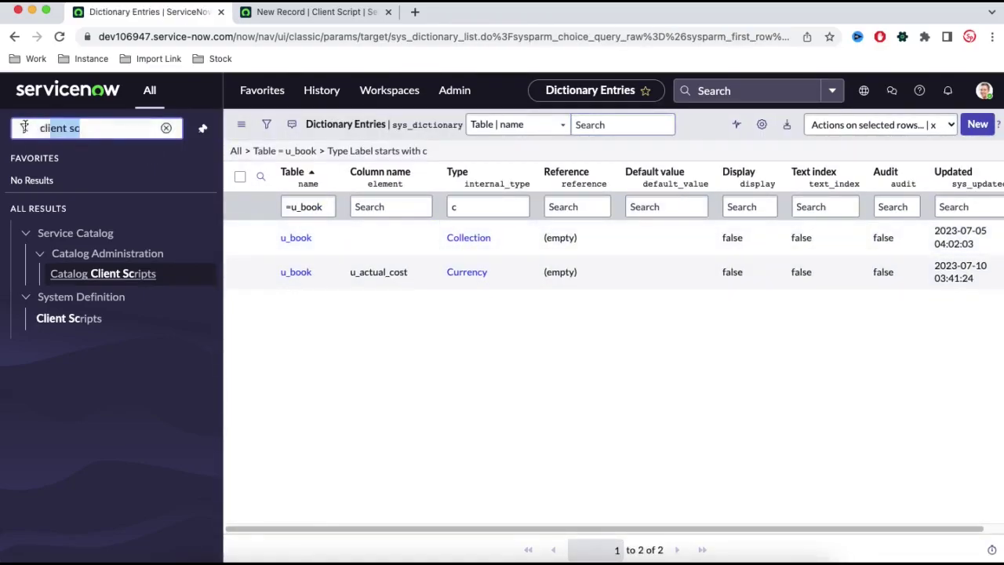
text(book)
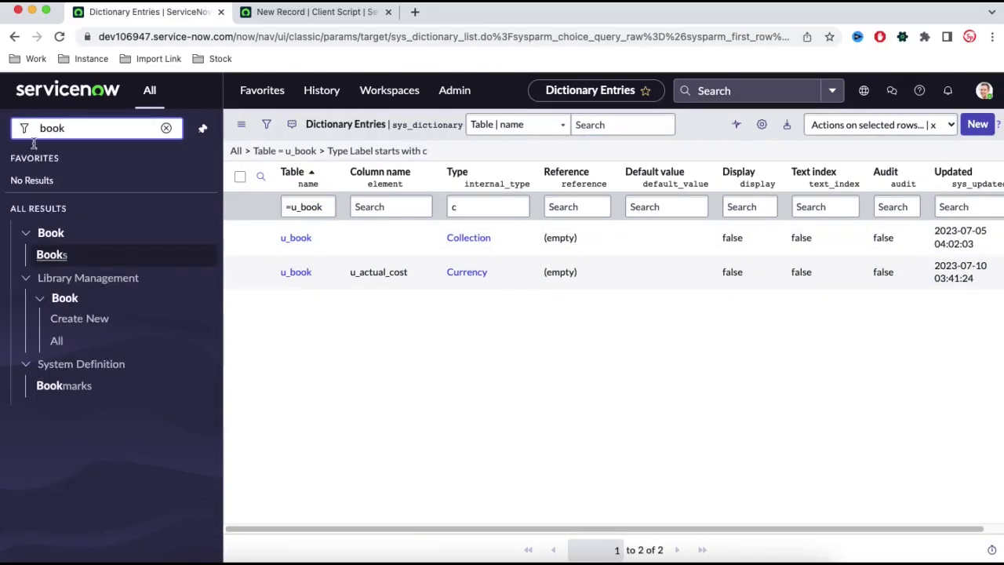
click(78, 262)
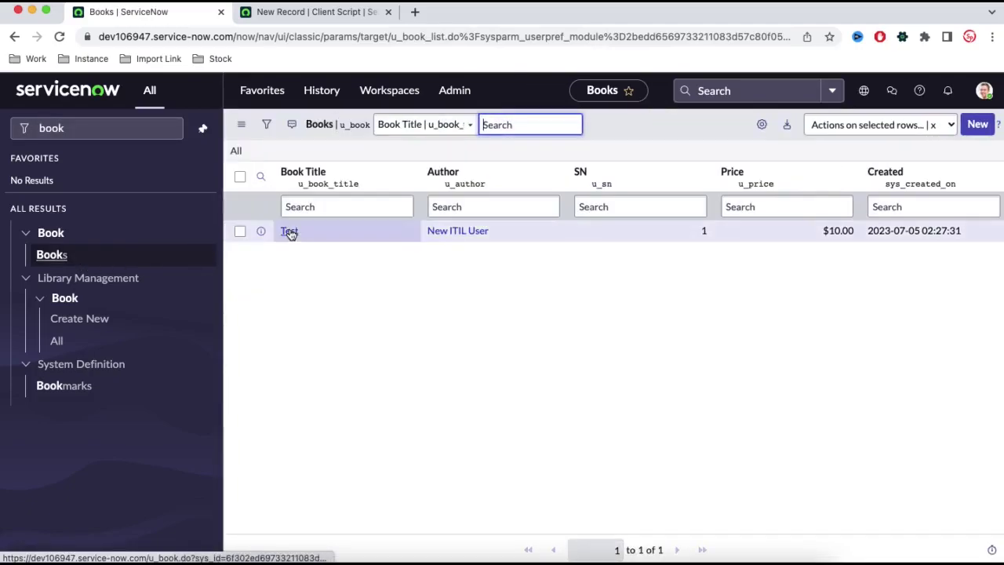
click(288, 234)
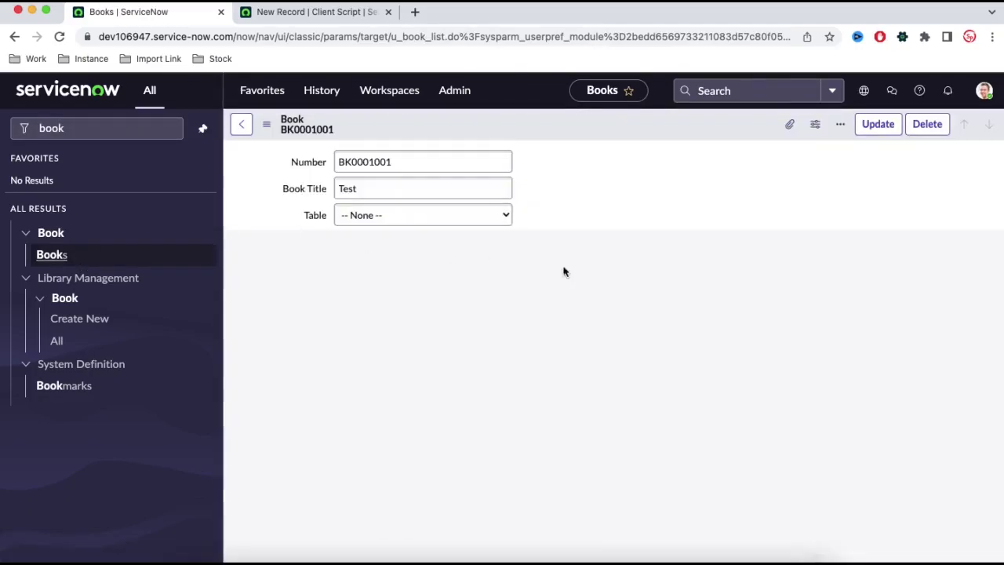
Open the Book record's history as a list, examine its audit entries and return to the record
right_click(613, 127)
mouse_move(657, 187)
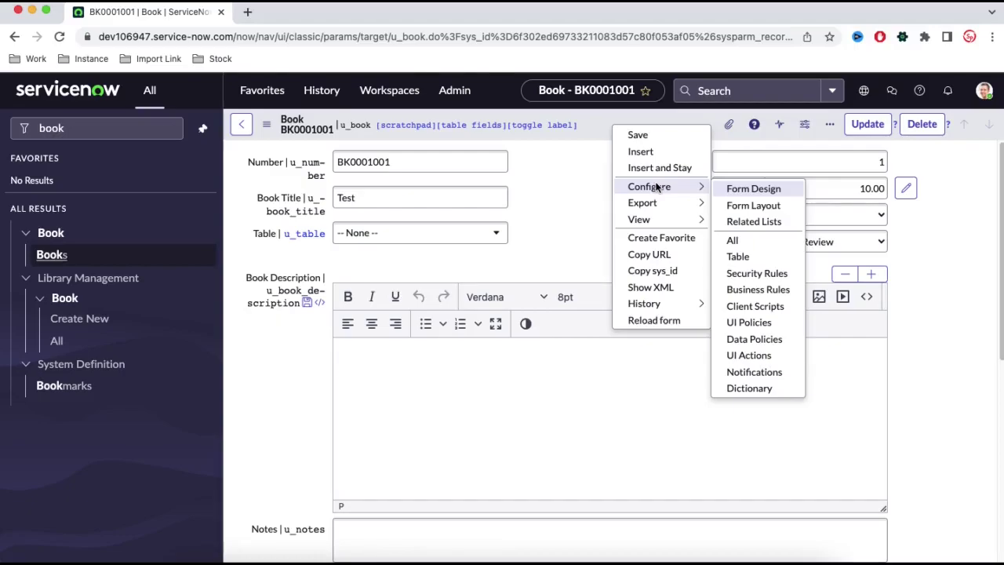
mouse_move(676, 304)
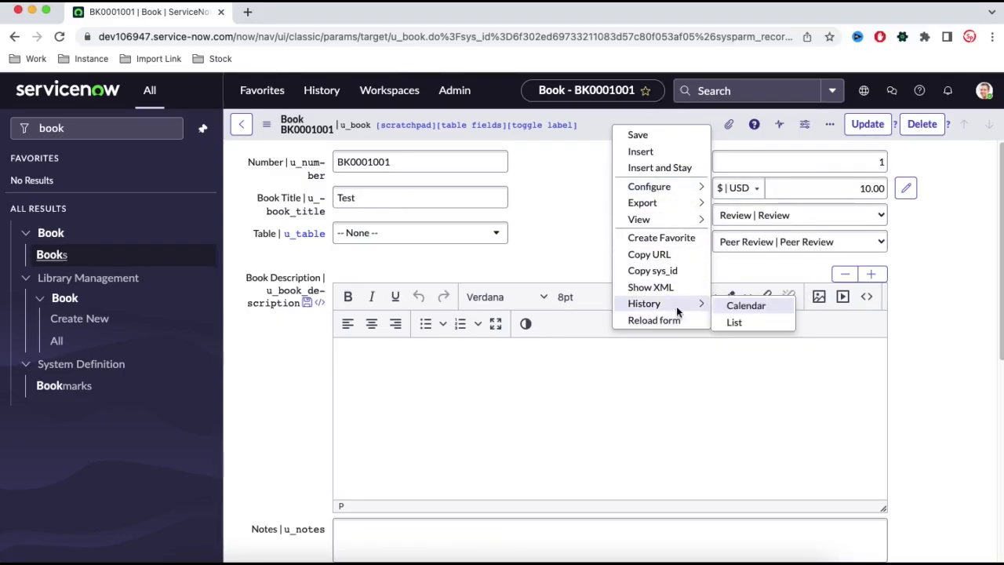
click(734, 323)
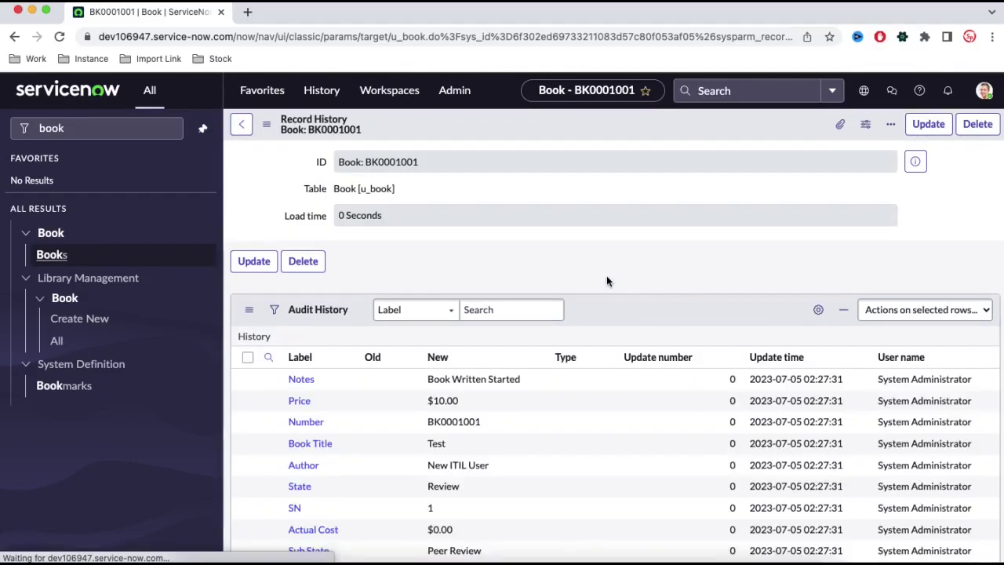
scroll(601, 364, down, 3)
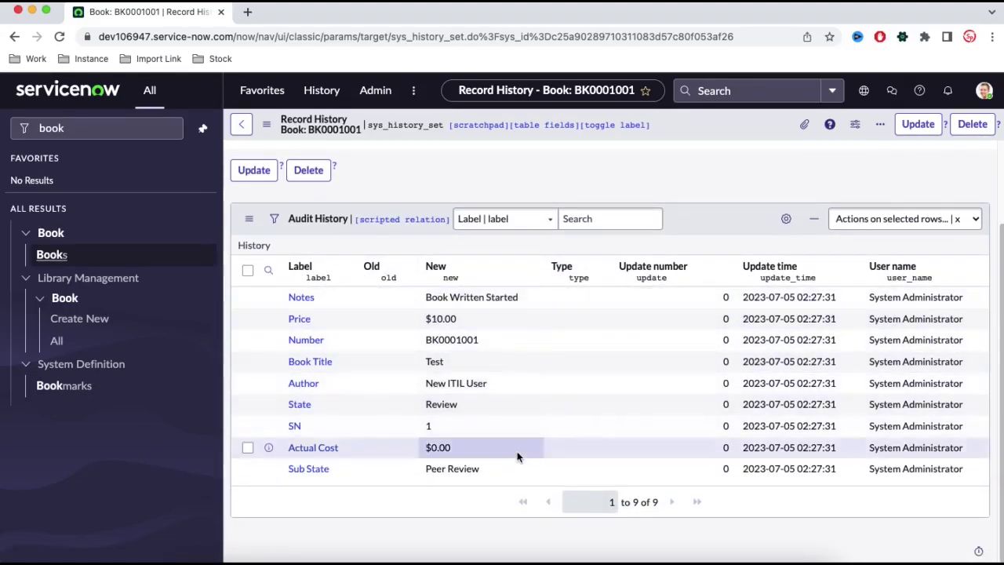
click(14, 37)
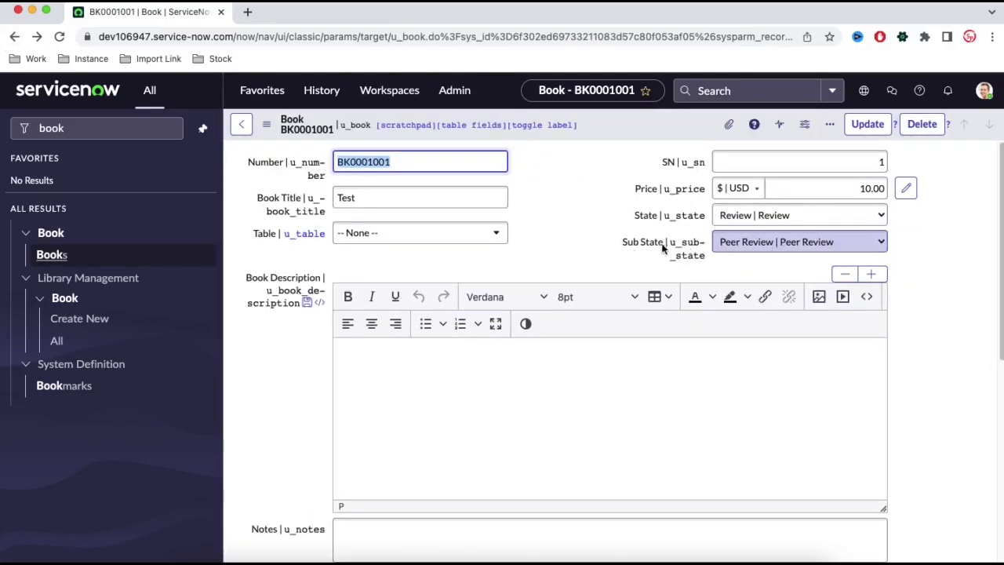
Set the Book record's Sub State to Editor Review and save the record
click(736, 249)
click(741, 256)
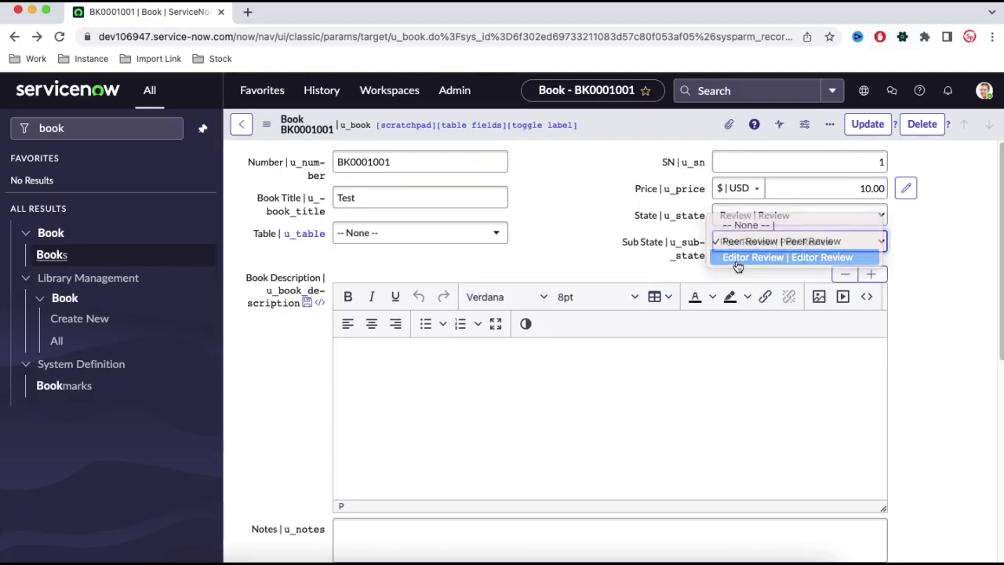
right_click(606, 127)
click(618, 135)
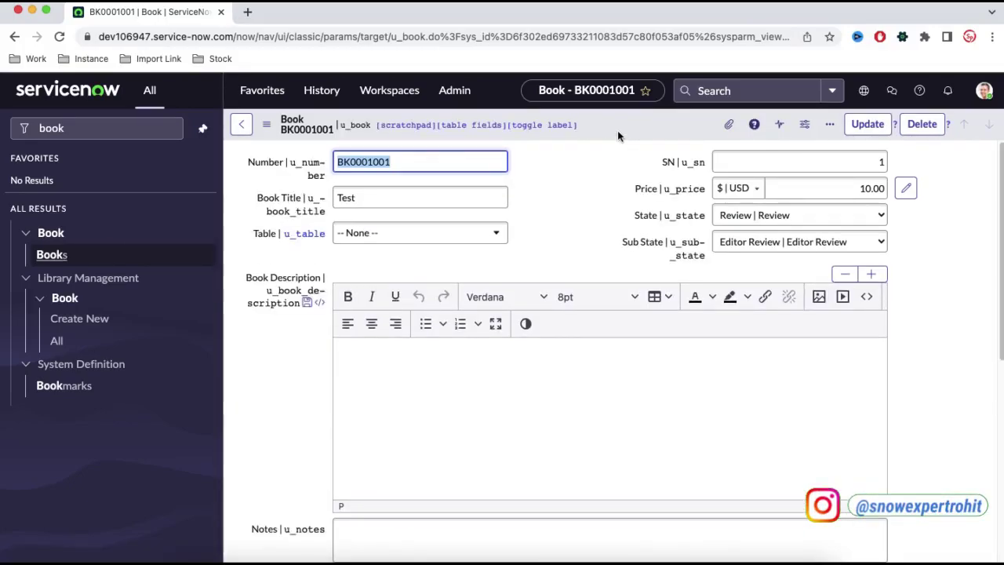
Open the Book record's history list and filter the audit history to labels starting with "sub"
right_click(618, 130)
mouse_move(651, 311)
click(742, 329)
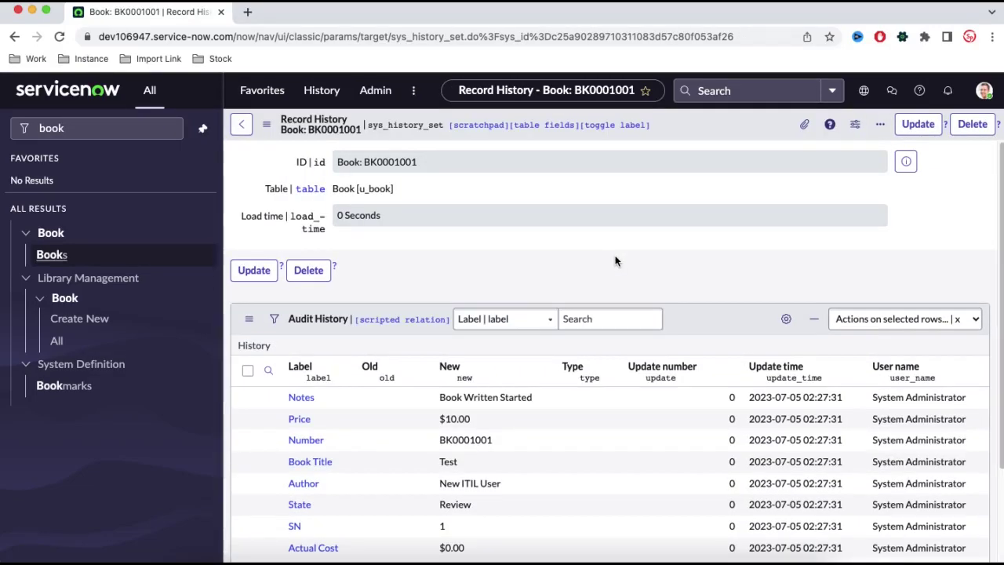
scroll(285, 369, down, 3)
click(269, 256)
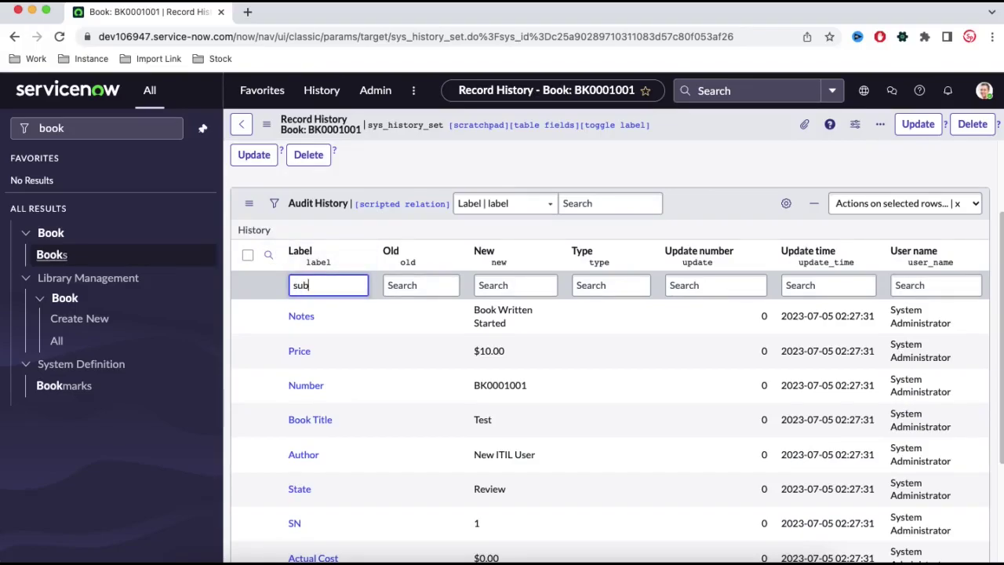
text(sub)
key(Return)
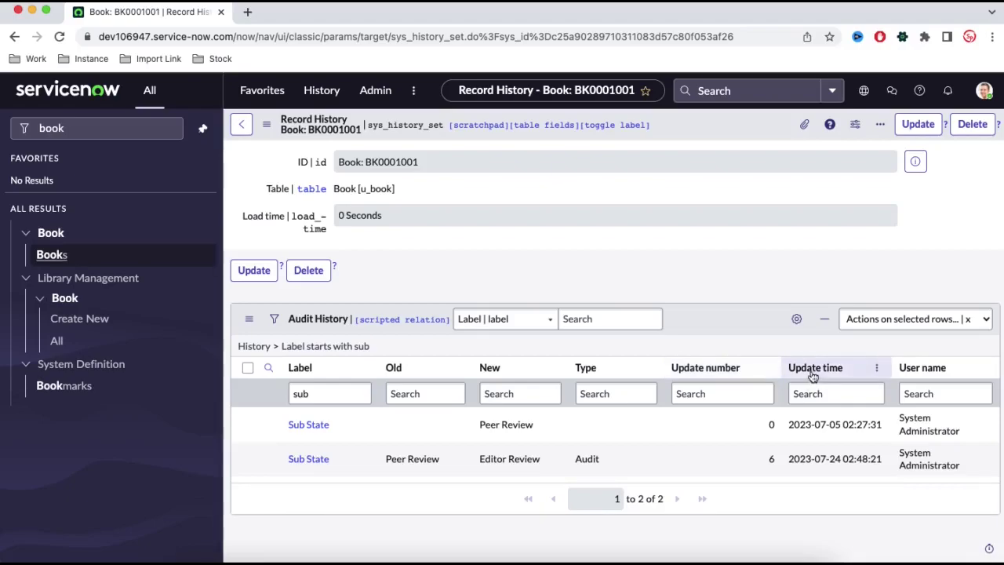
Add the Created and Created by columns to the Audit History list
click(797, 320)
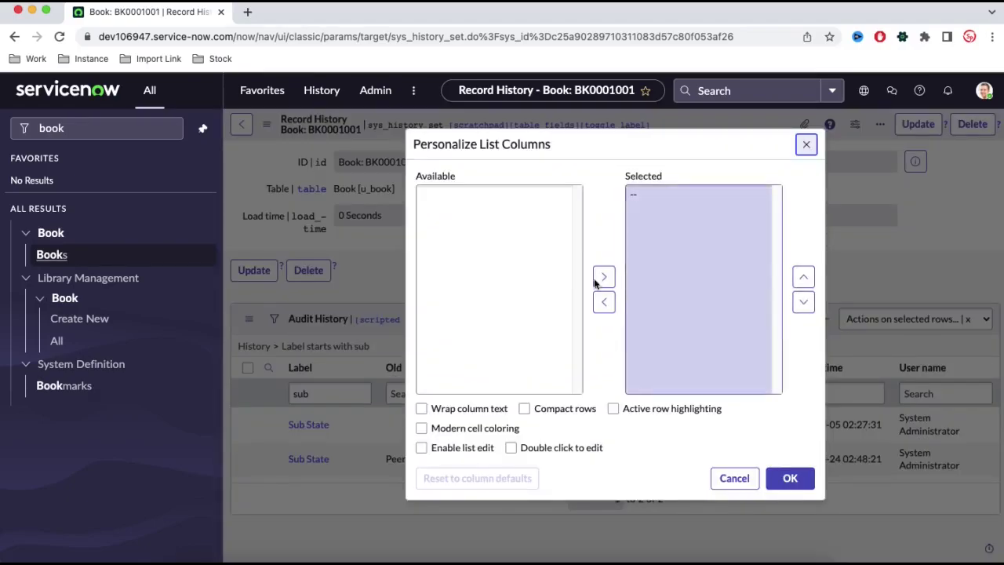
double_click(463, 207)
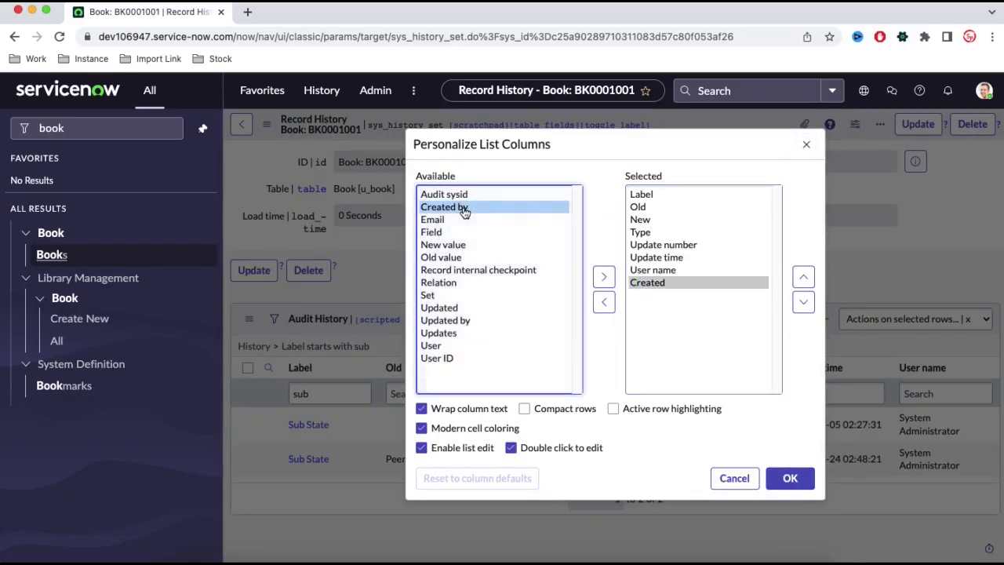
double_click(463, 207)
click(789, 479)
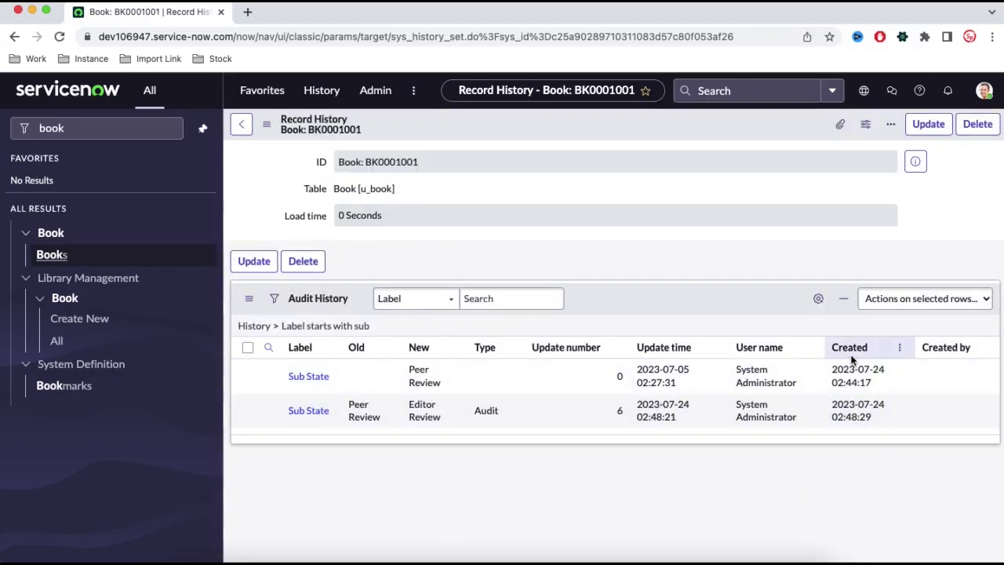
Show the technical field names on the Record History page and sort the Audit History list by Created in descending order
click(858, 362)
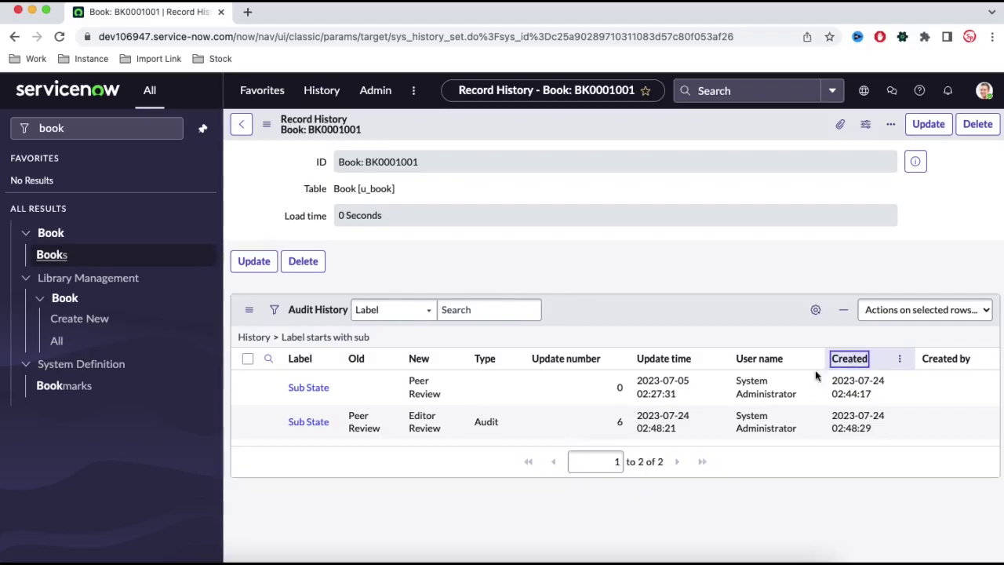
double_click(547, 413)
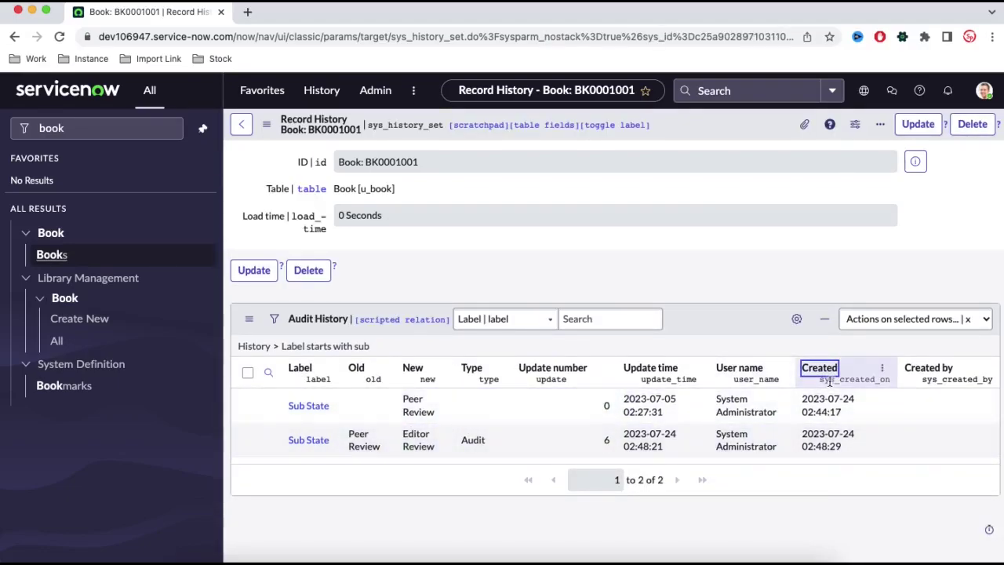
click(828, 370)
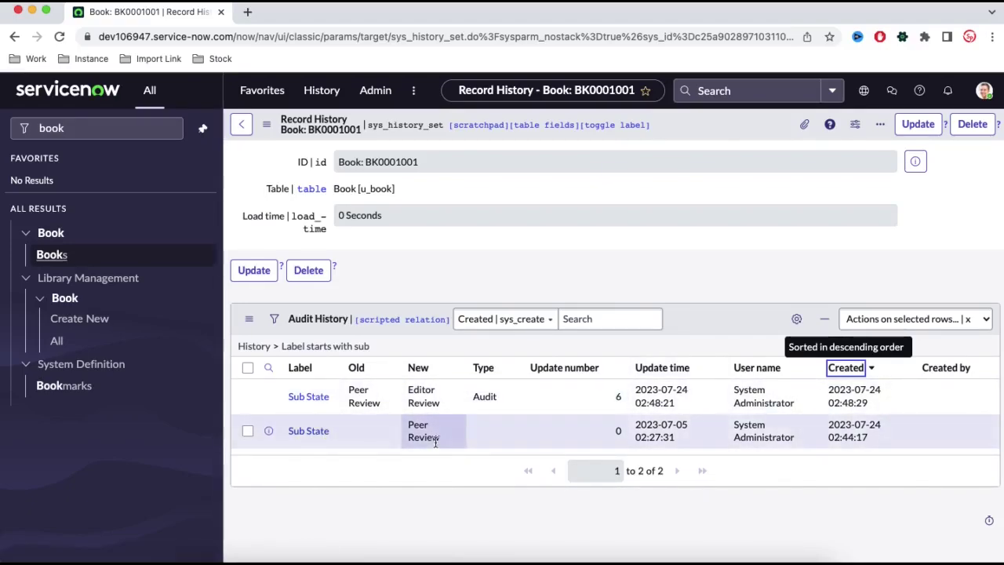
Compare the old and new values of the Sub State audit entries and return to the Book record
drag(441, 445, 410, 430)
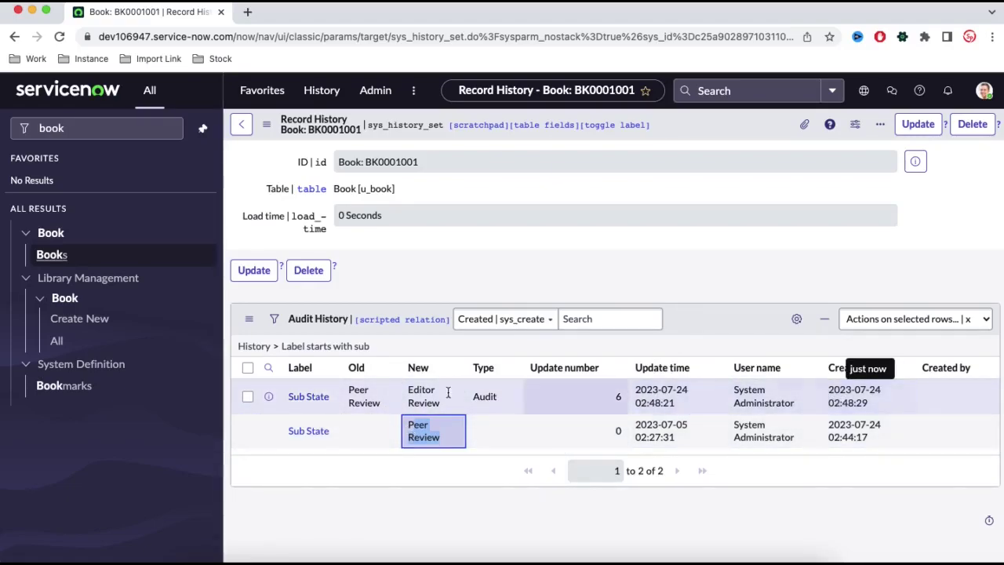
click(348, 390)
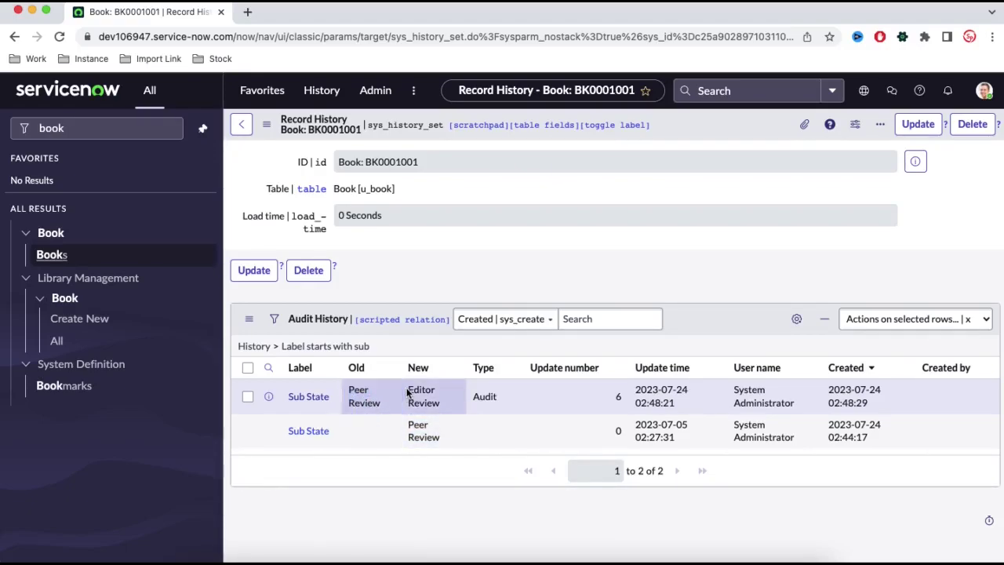
drag(406, 394, 439, 403)
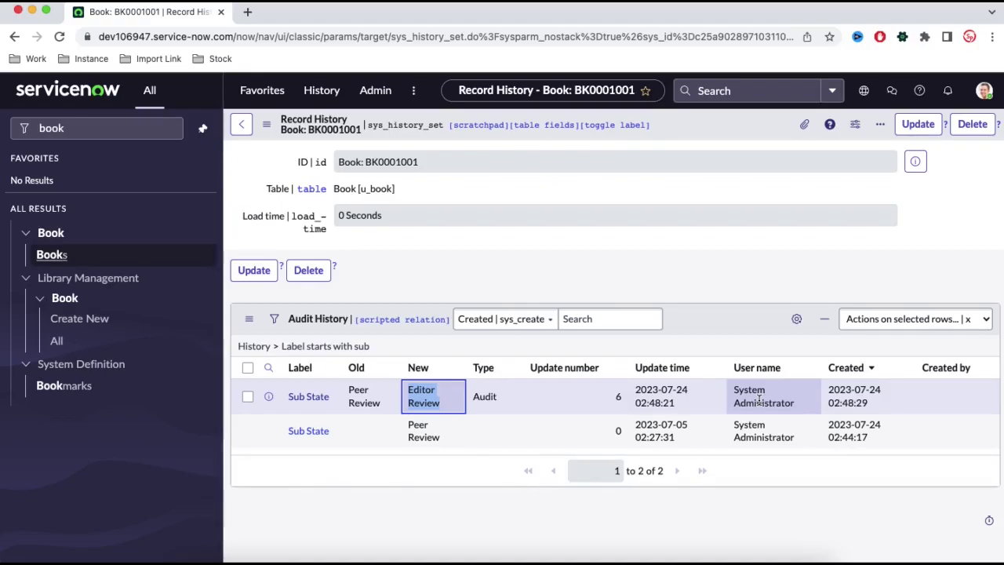
click(16, 41)
click(17, 44)
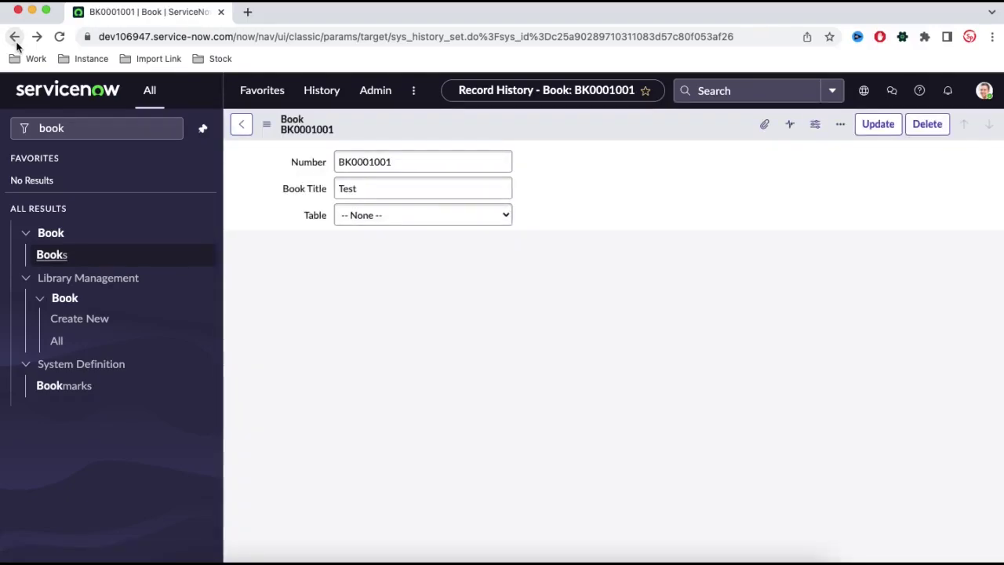
Show the technical field names on the Book form and open the record's history in the calendar view
click(408, 160)
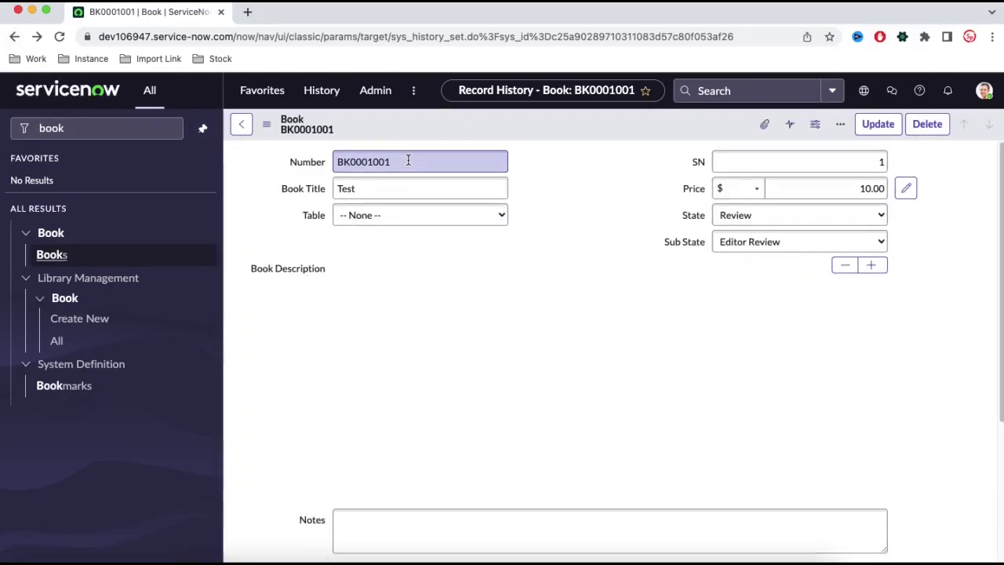
double_click(408, 160)
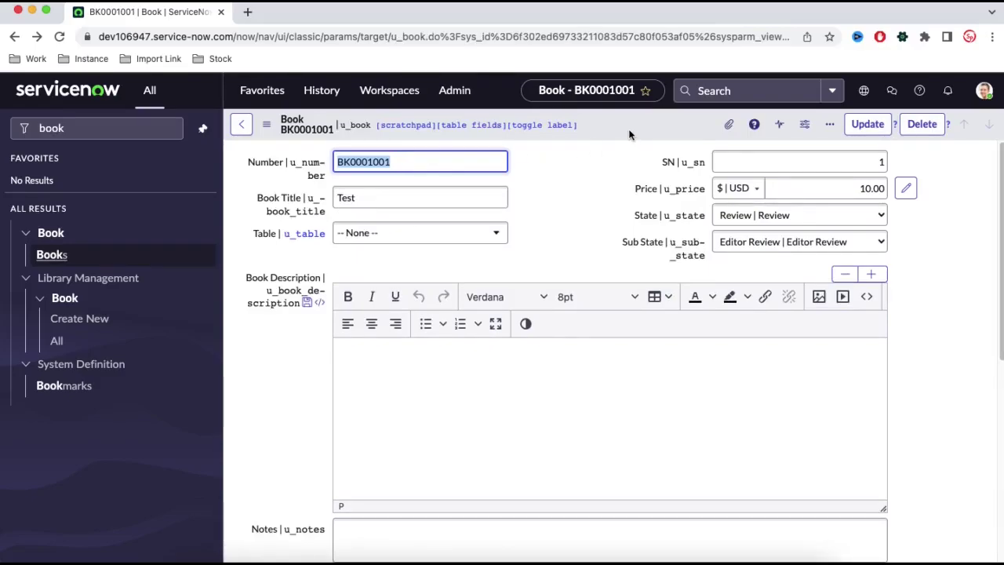
right_click(620, 133)
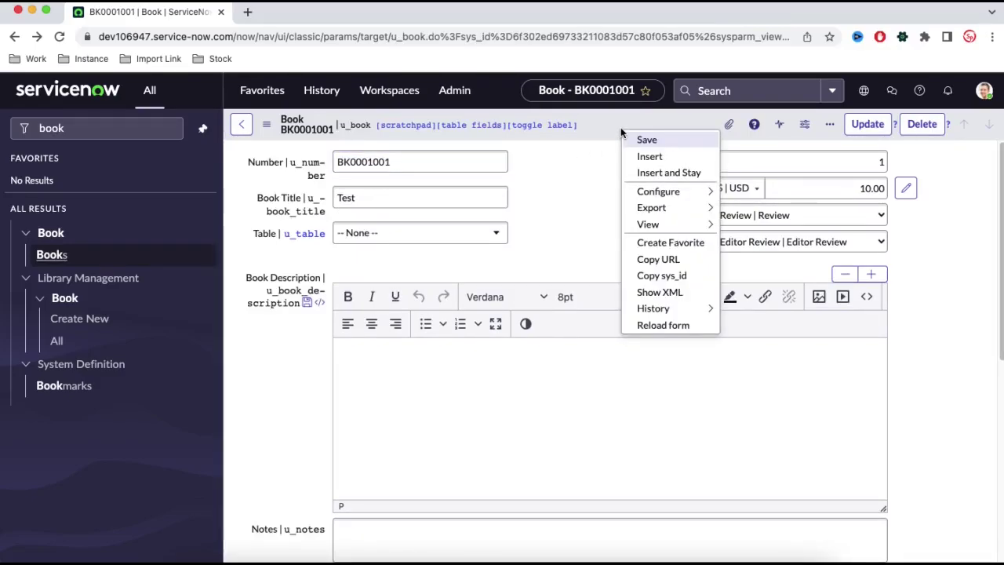
mouse_move(683, 196)
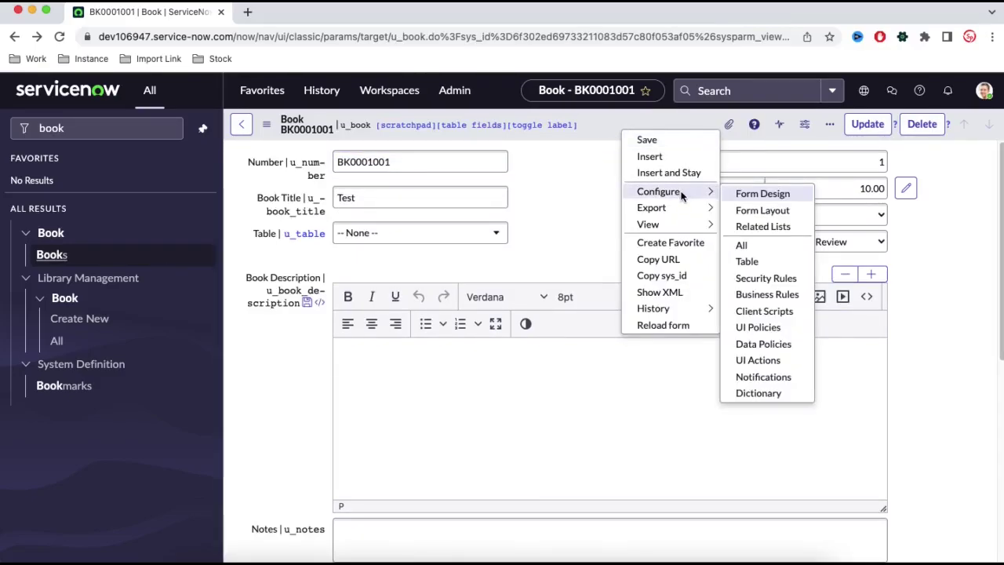
mouse_move(681, 310)
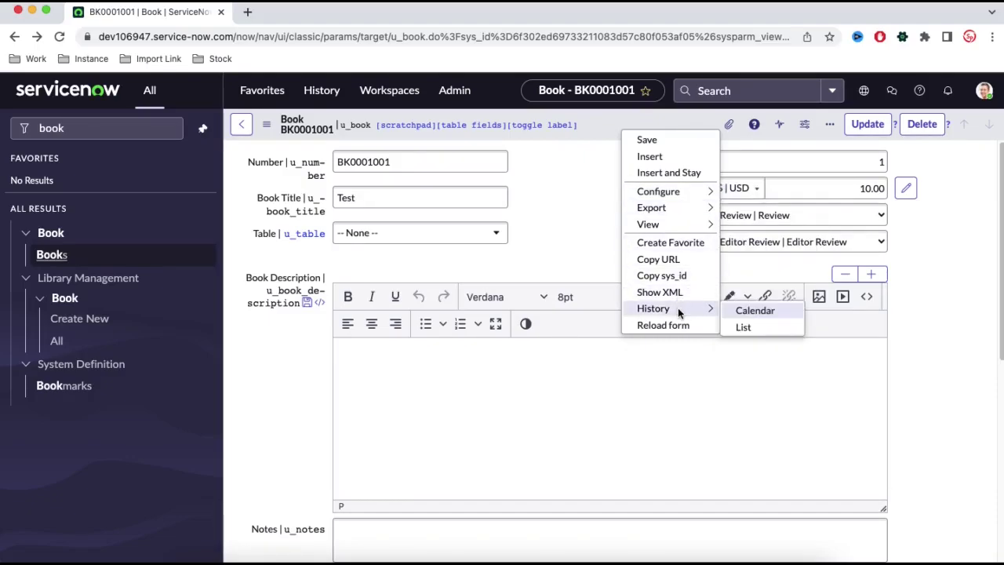
click(753, 311)
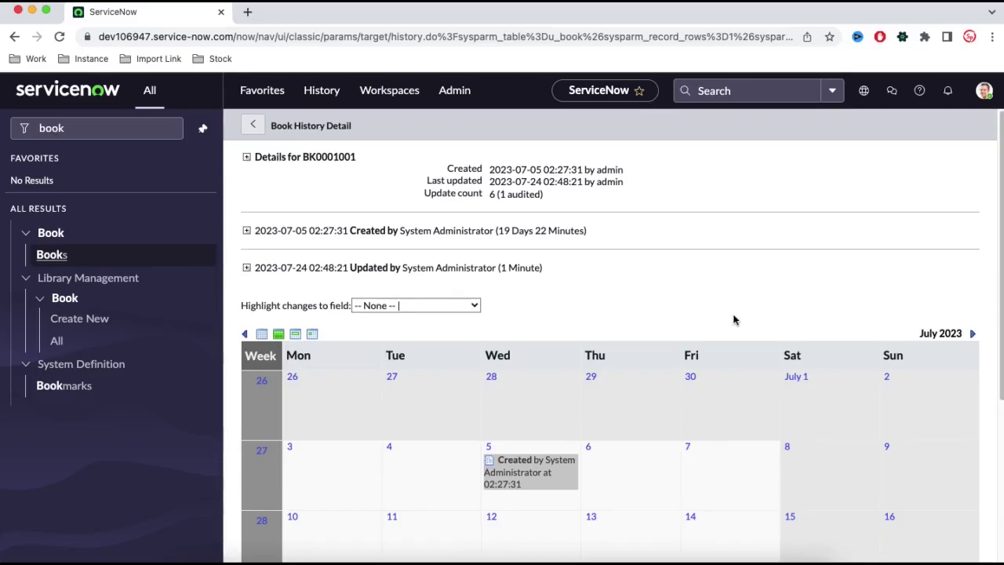
Examine the created and updated entries, expand the update to check the Sub State before and after values, and leave the history detail
drag(579, 233, 323, 232)
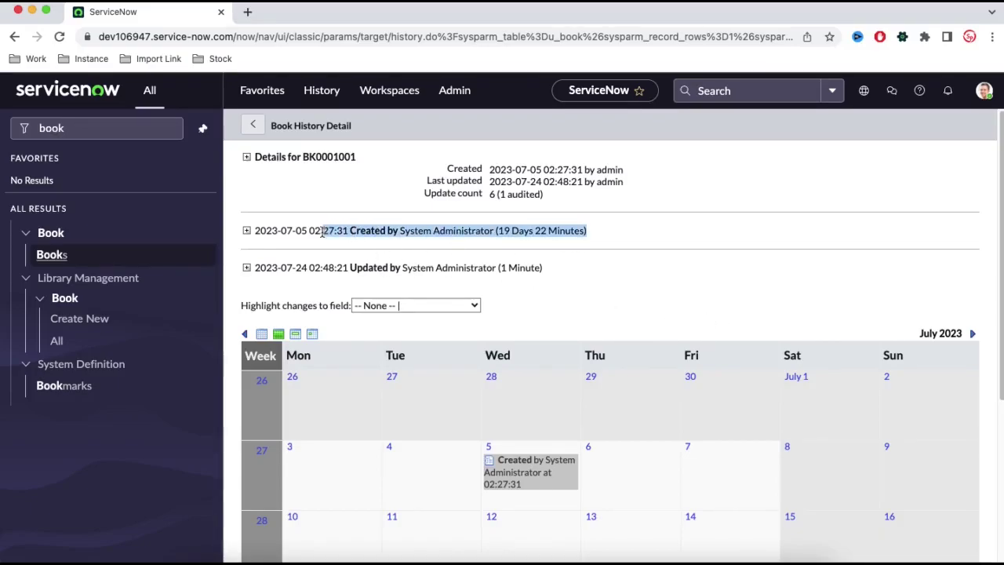
drag(354, 269, 483, 267)
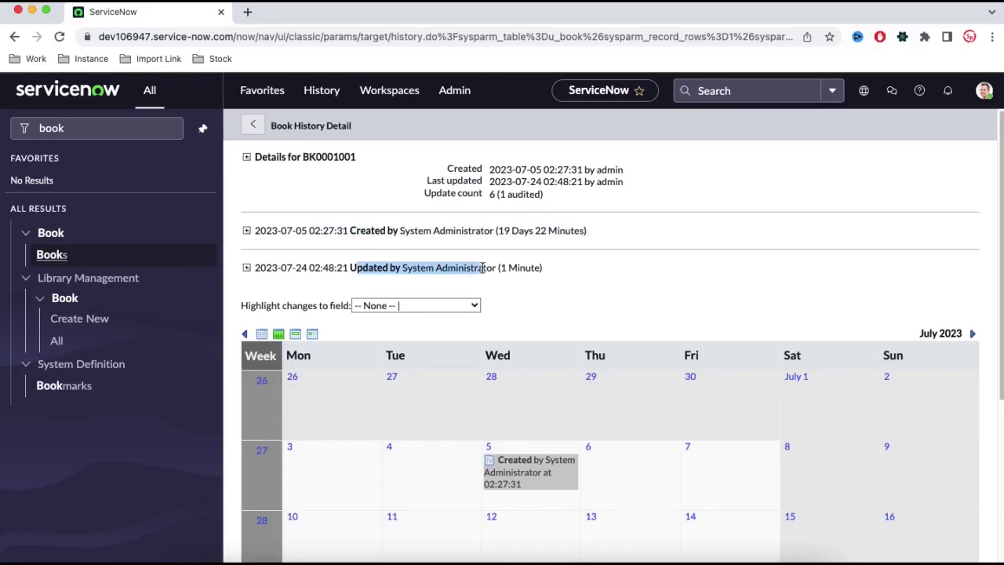
click(246, 269)
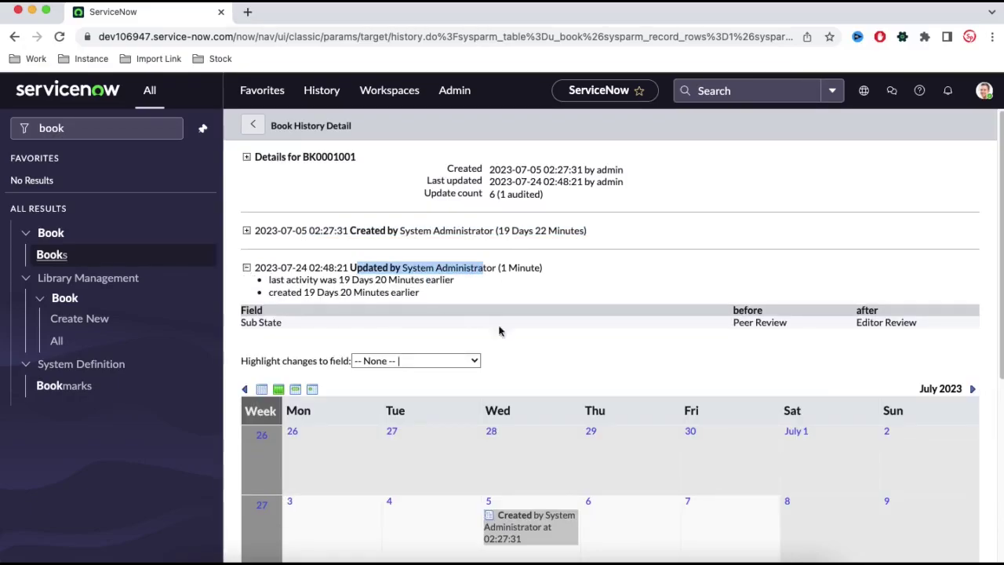
drag(297, 327, 248, 324)
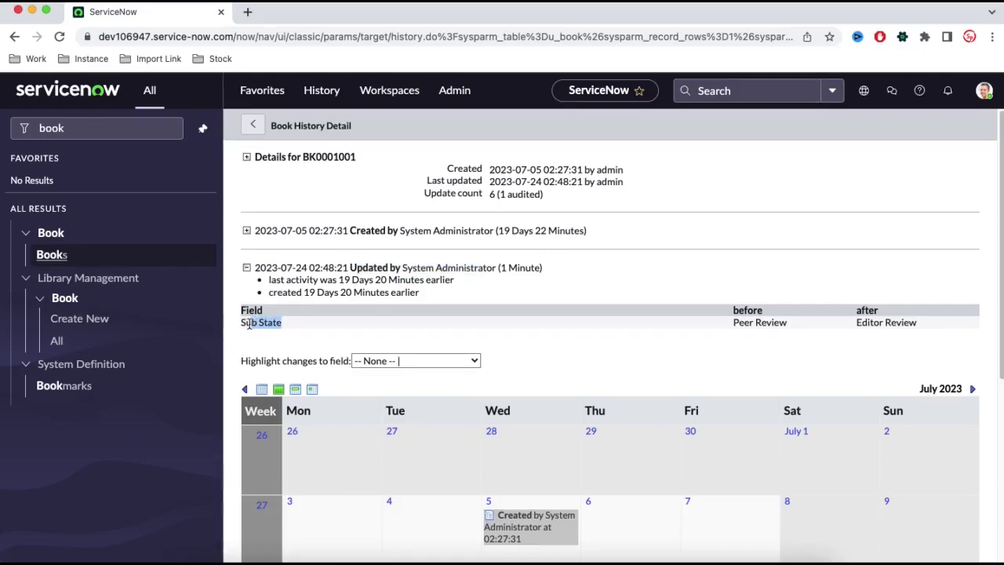
drag(729, 323, 787, 325)
drag(857, 326, 907, 329)
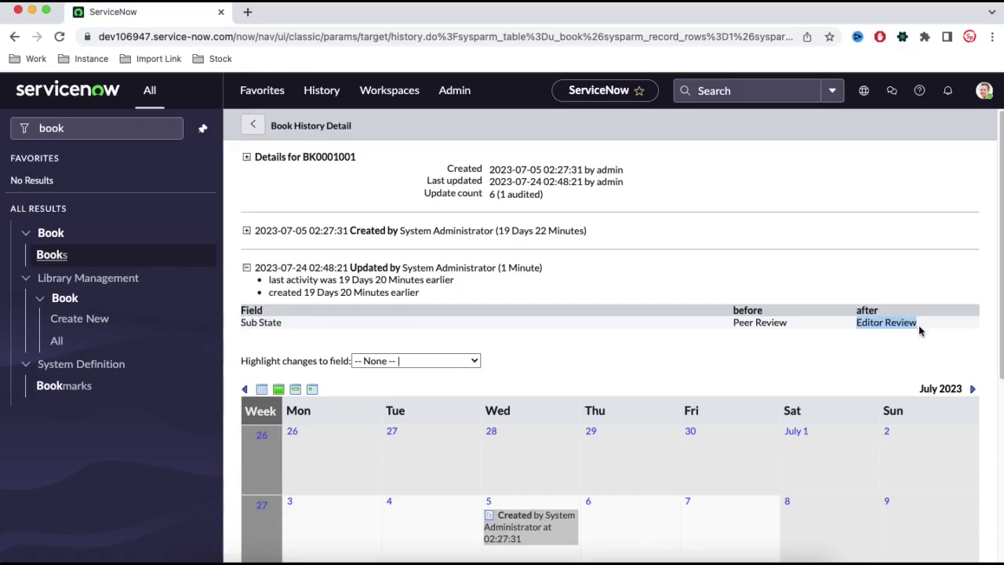
click(253, 125)
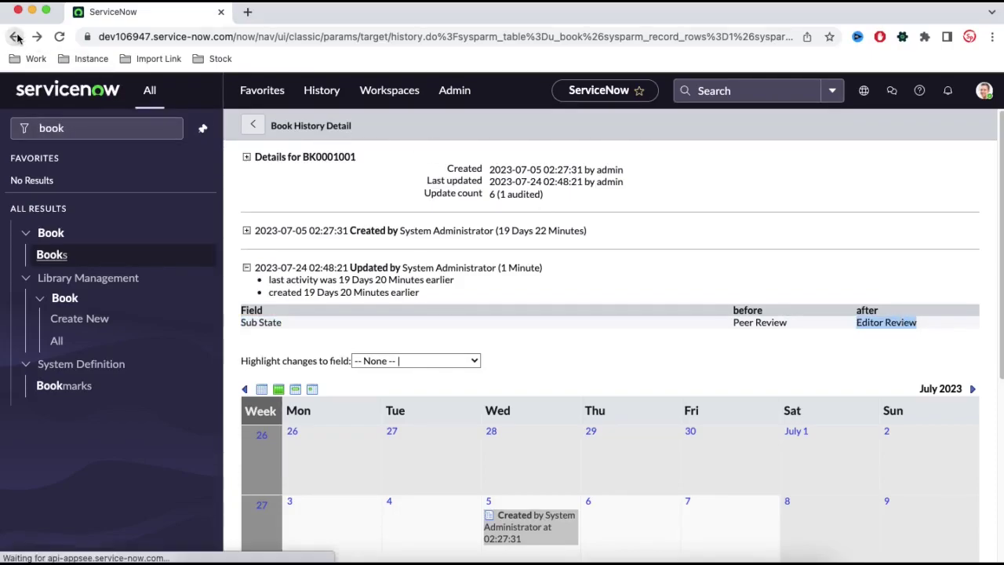